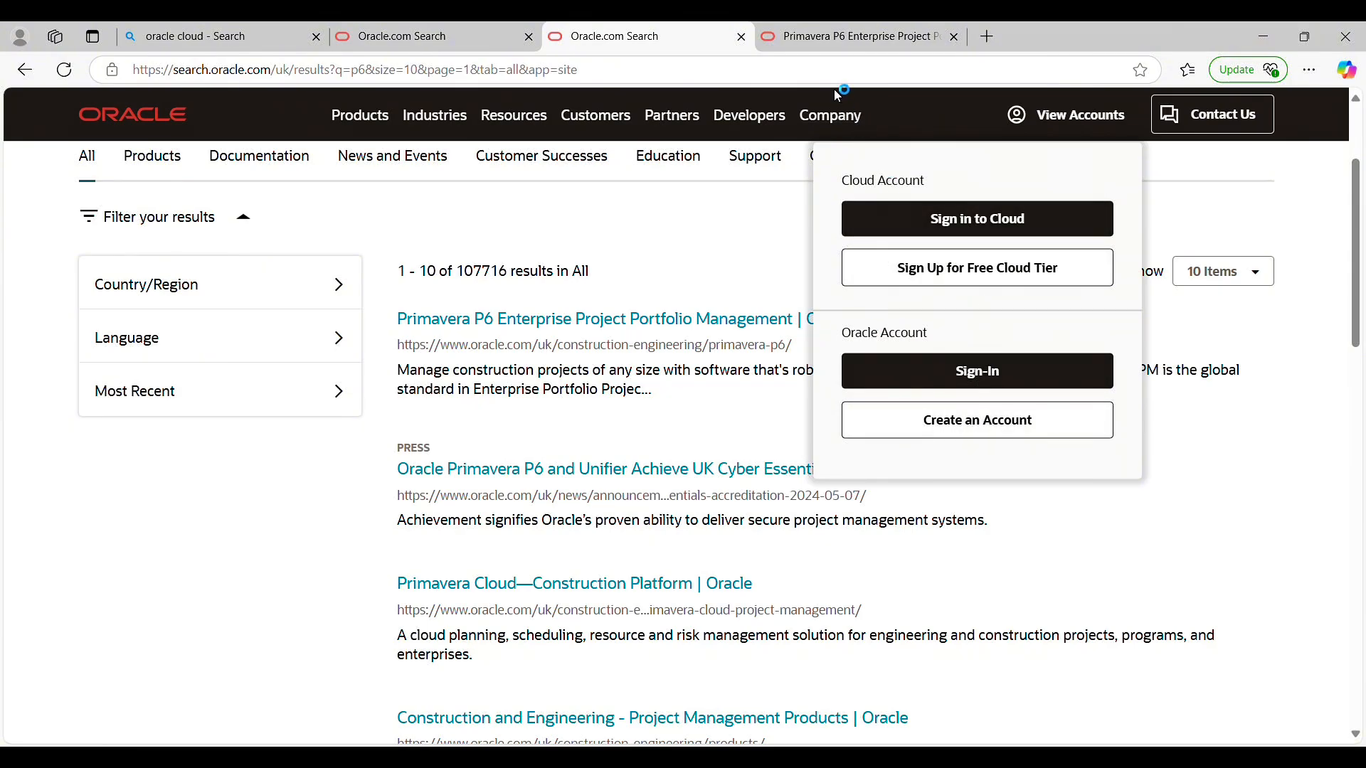
Look through the Primavera P6 Enterprise Project Portfolio Management product page on the Oracle website
click(825, 42)
scroll(426, 412, down, 9)
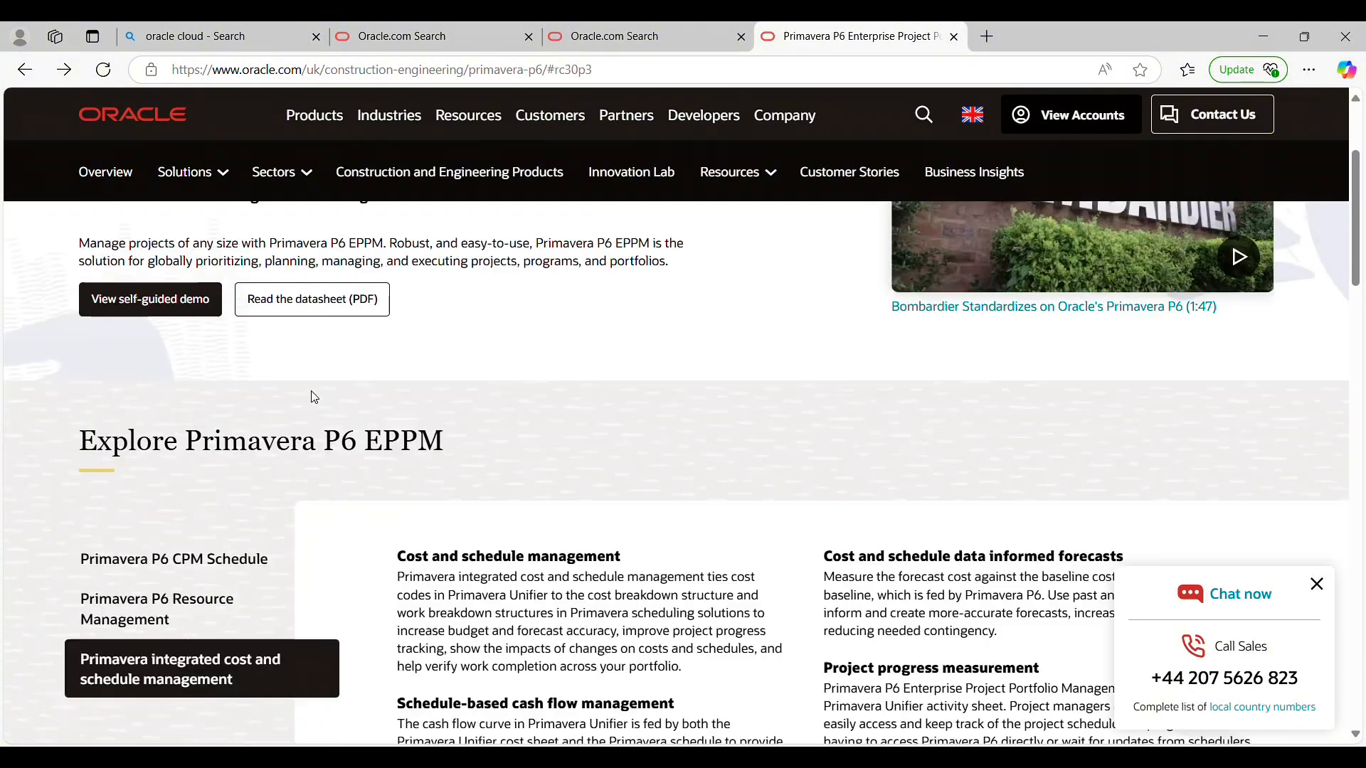
scroll(368, 408, up, 4)
scroll(369, 408, up, 4)
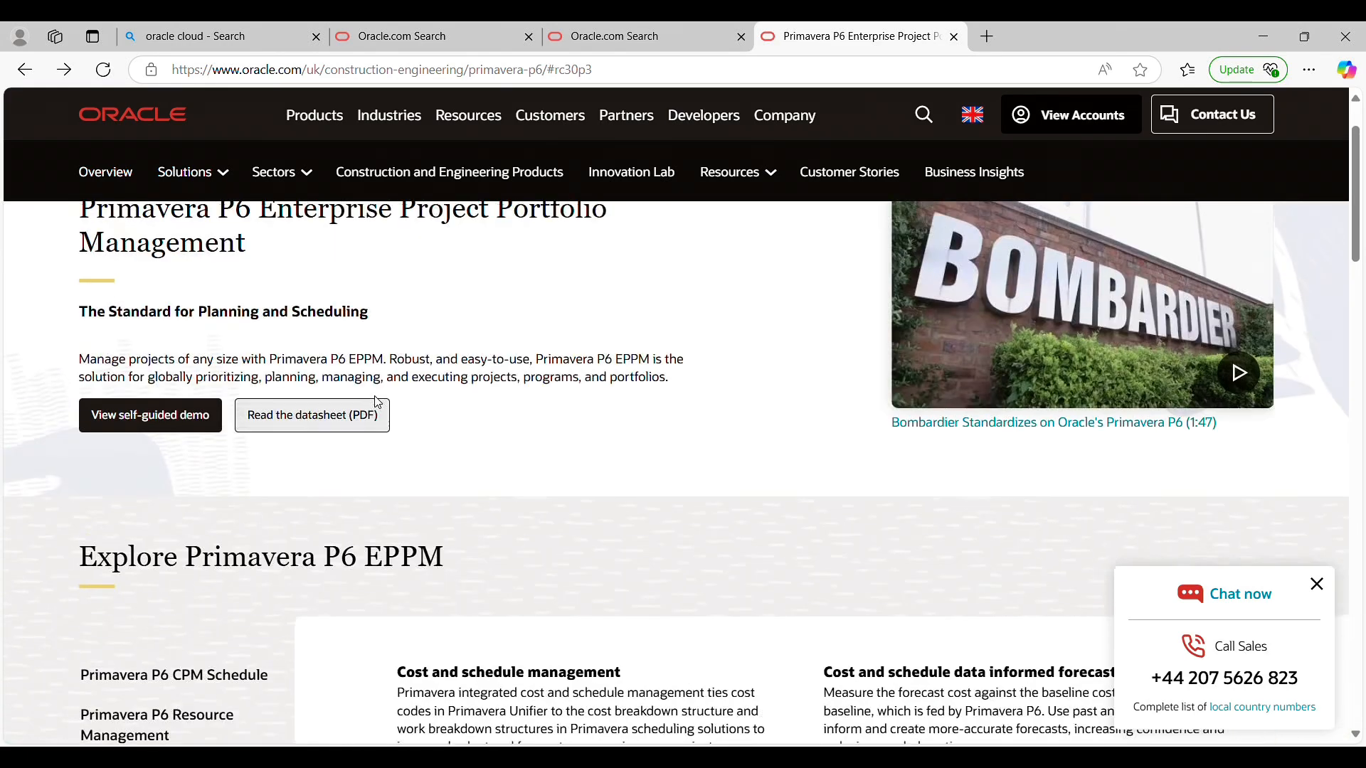
scroll(427, 441, down, 9)
scroll(561, 490, down, 4)
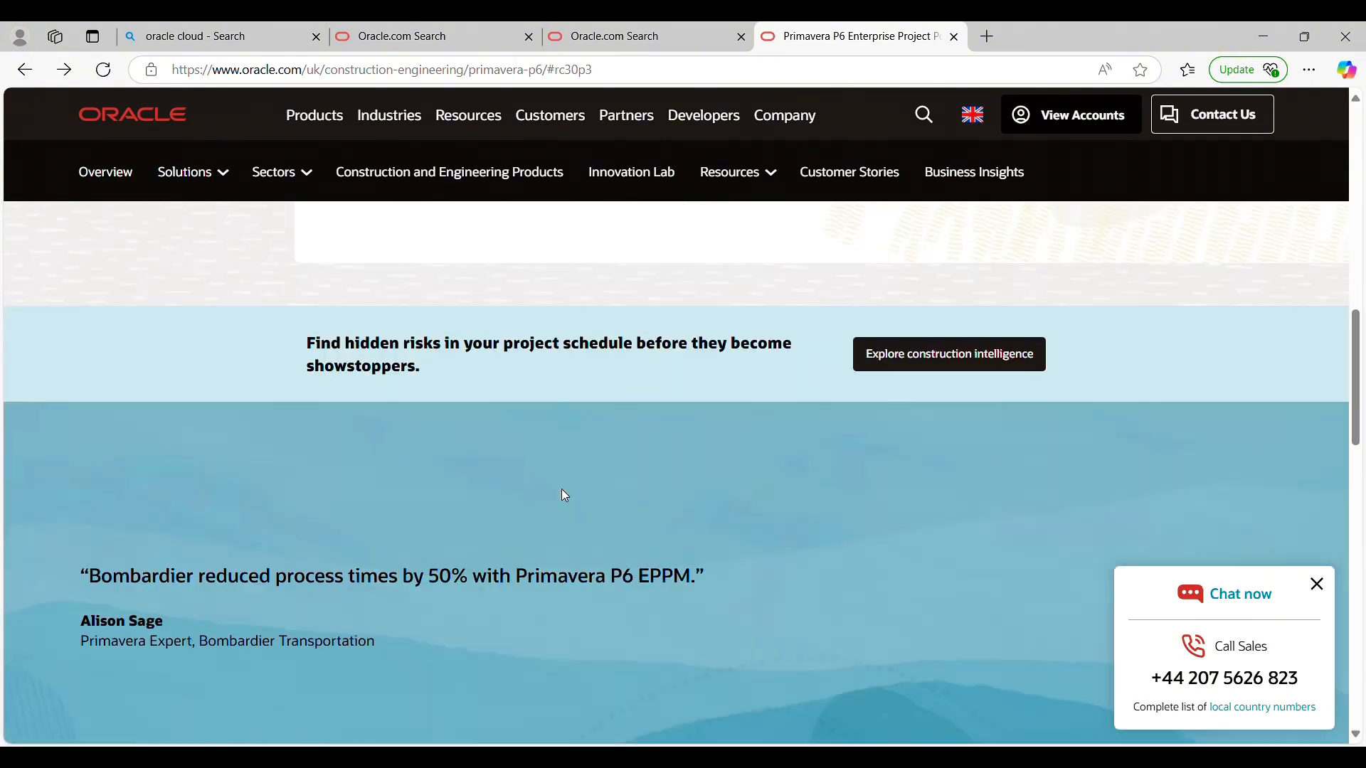
scroll(650, 482, up, 8)
scroll(533, 422, up, 5)
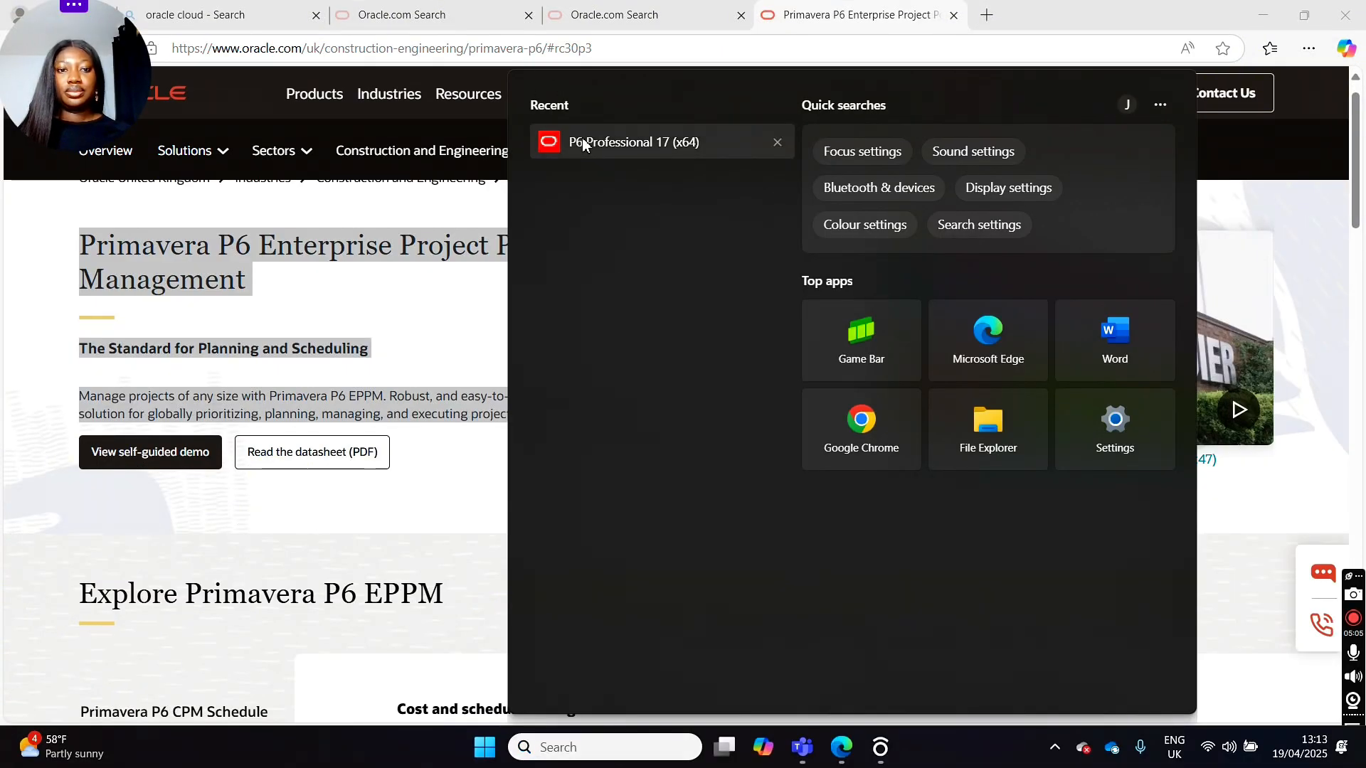
Launch P6 Professional 17 (x64) and try to log in to the PMDB database with the admin account's password
click(582, 143)
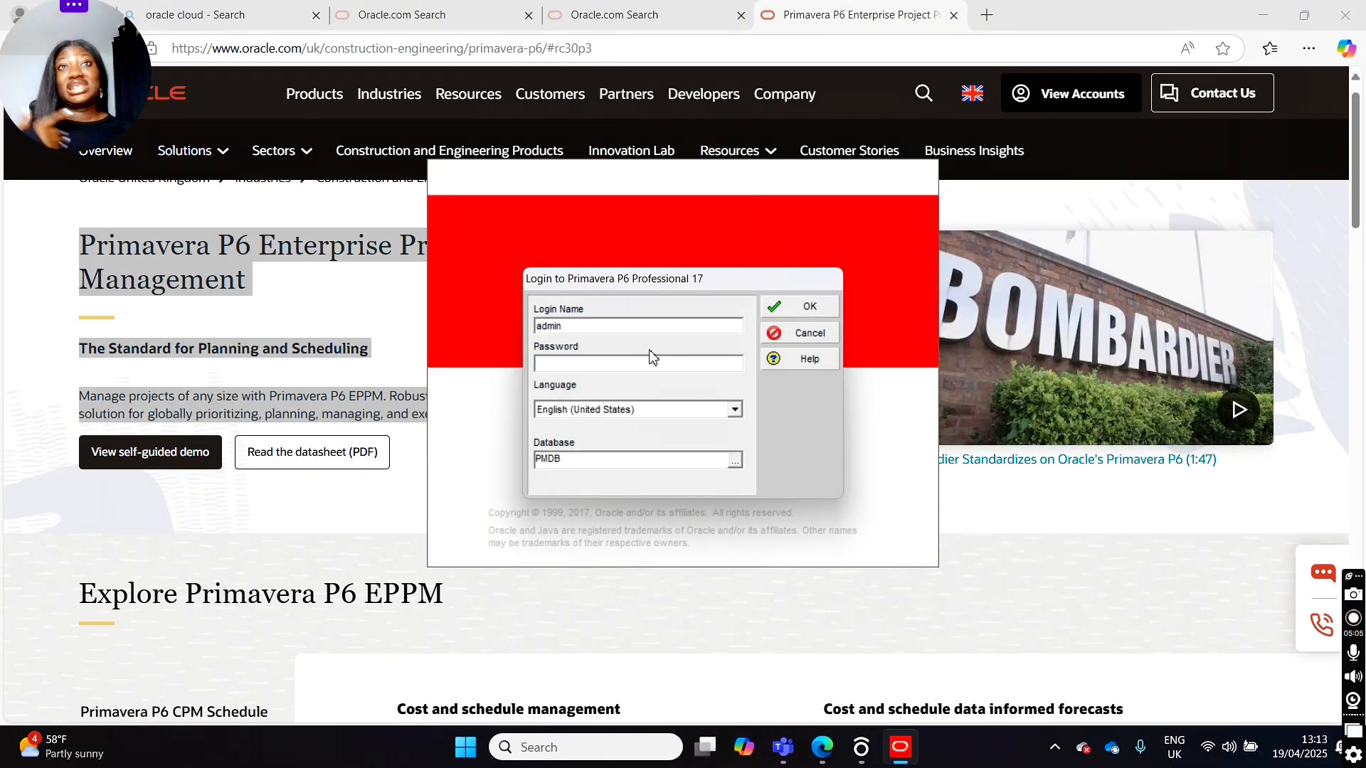
text(***)
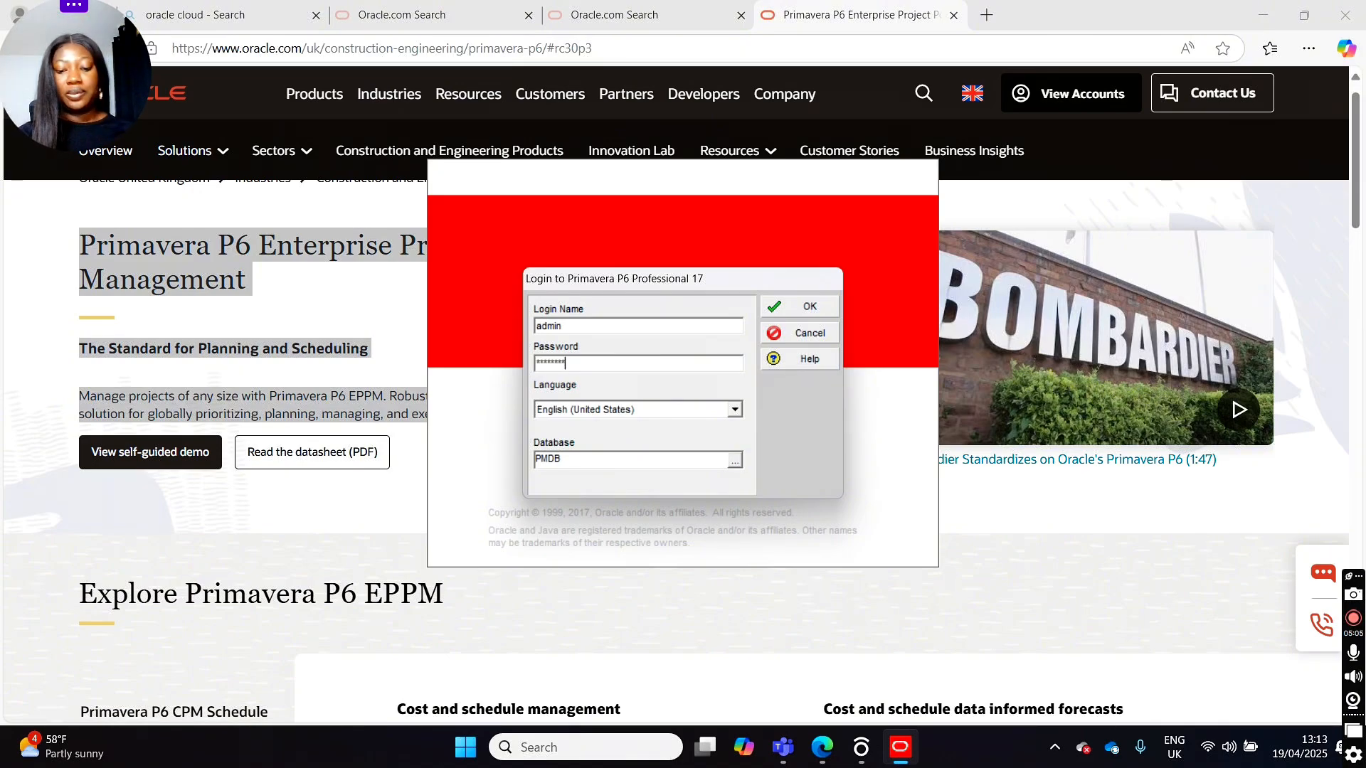
text(*******)
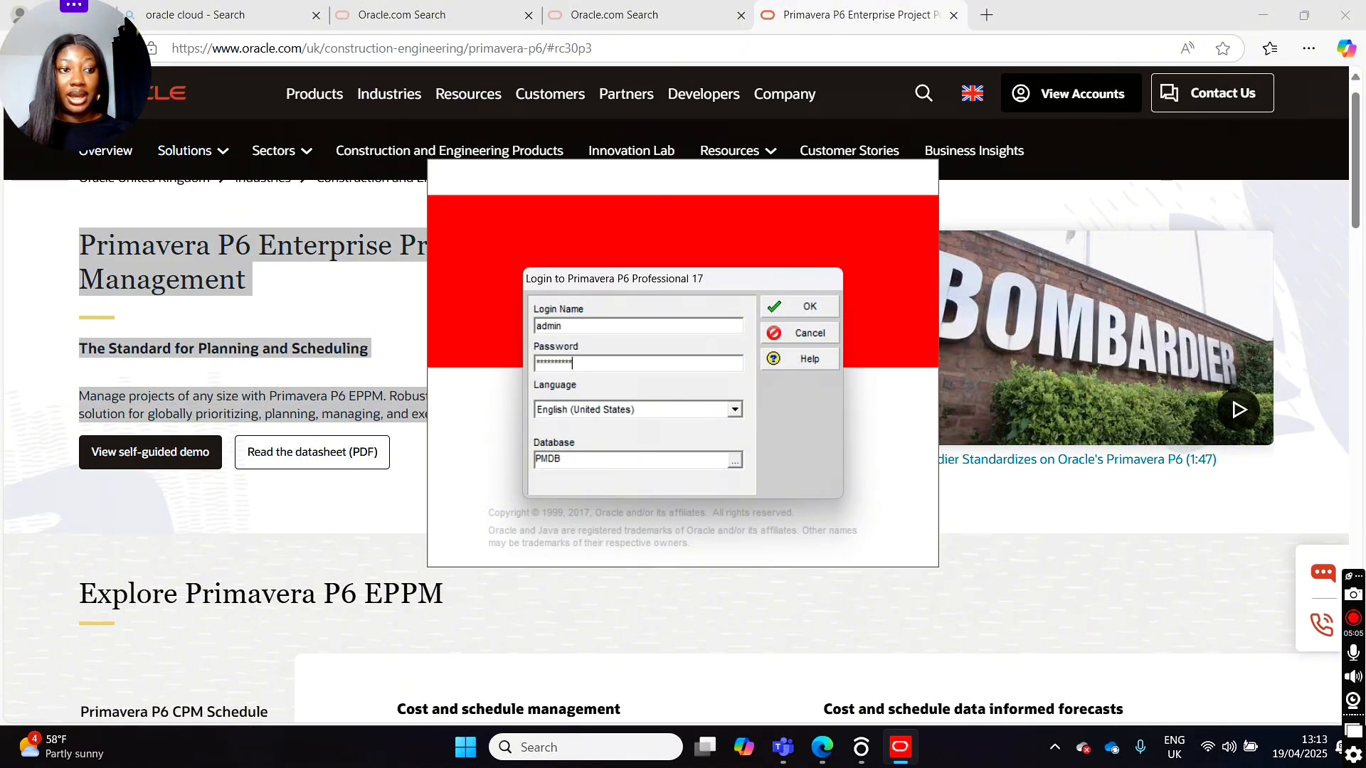
key(Return)
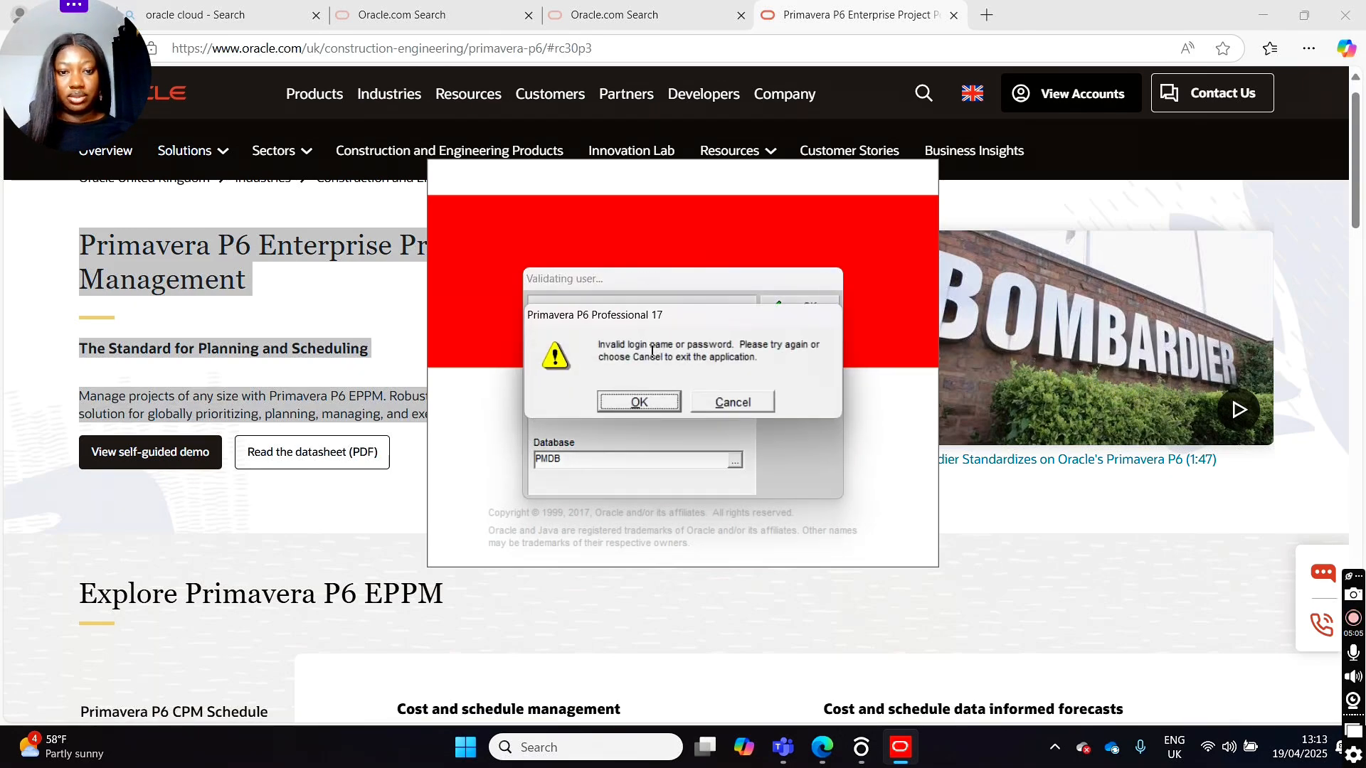
click(638, 403)
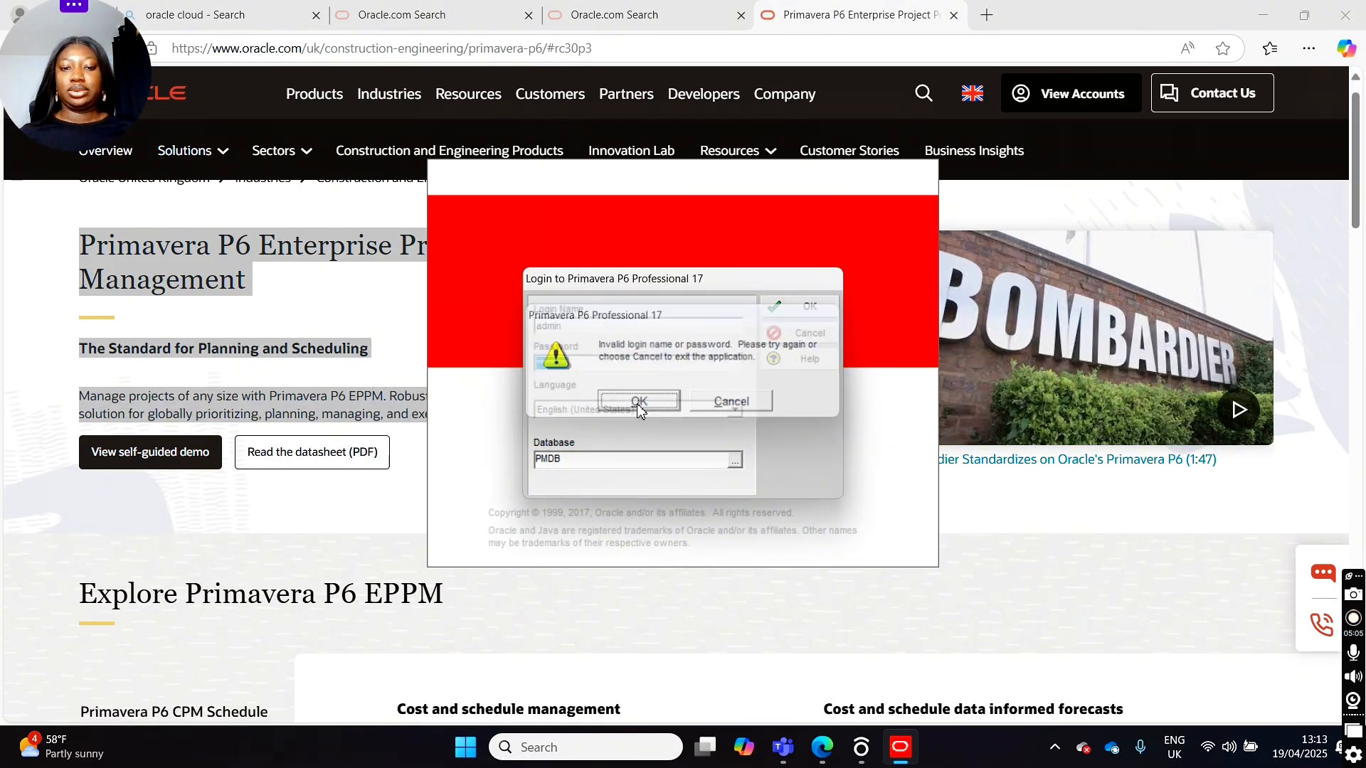
Re-enter the admin account's password and log in to Primavera P6 Professional 17
key(BackSpace)
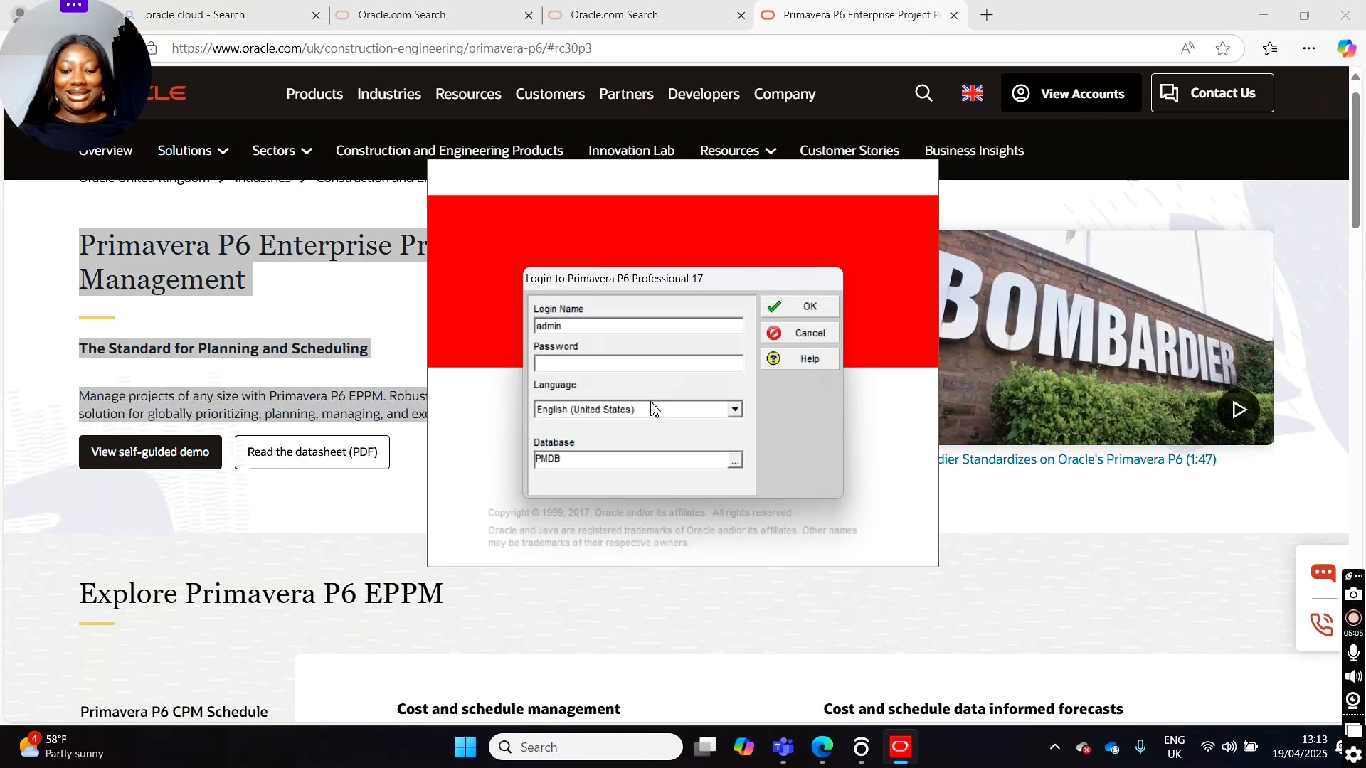
text(*)
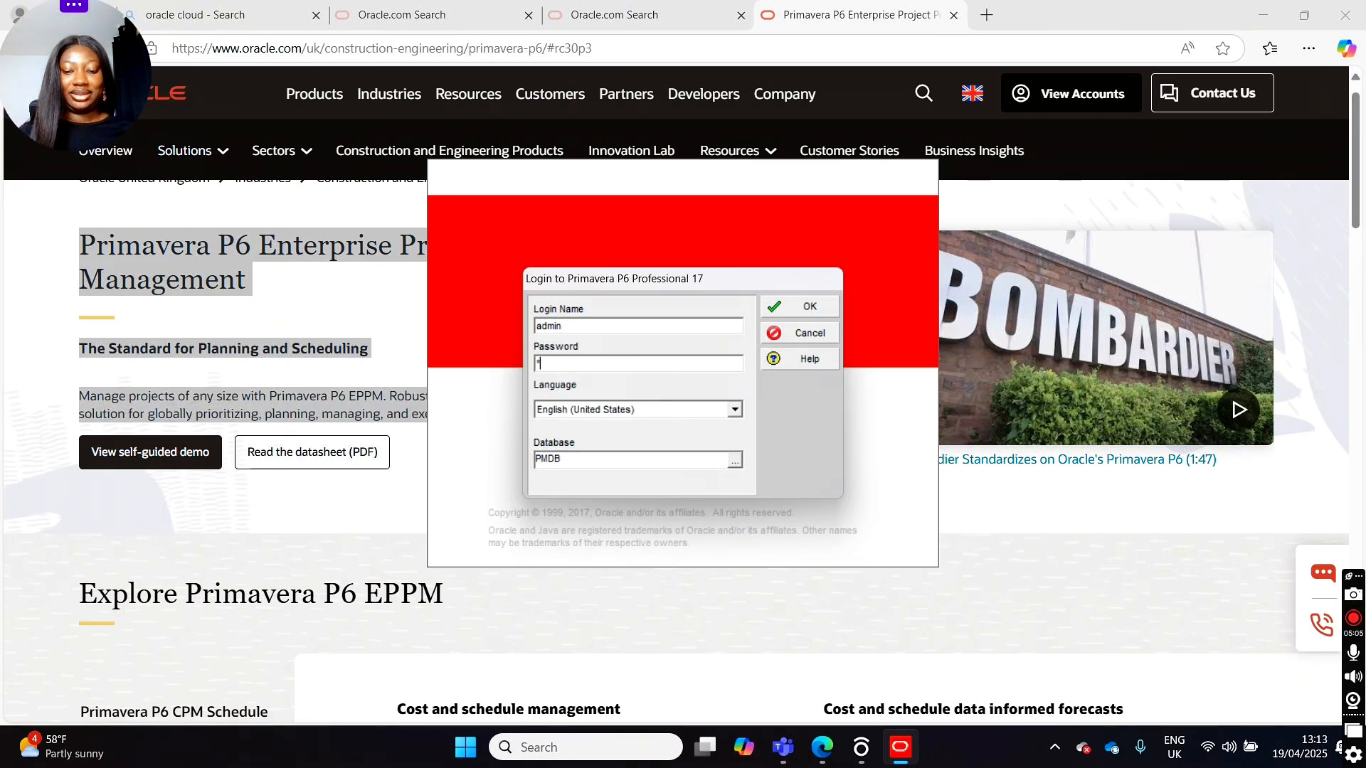
text(*)
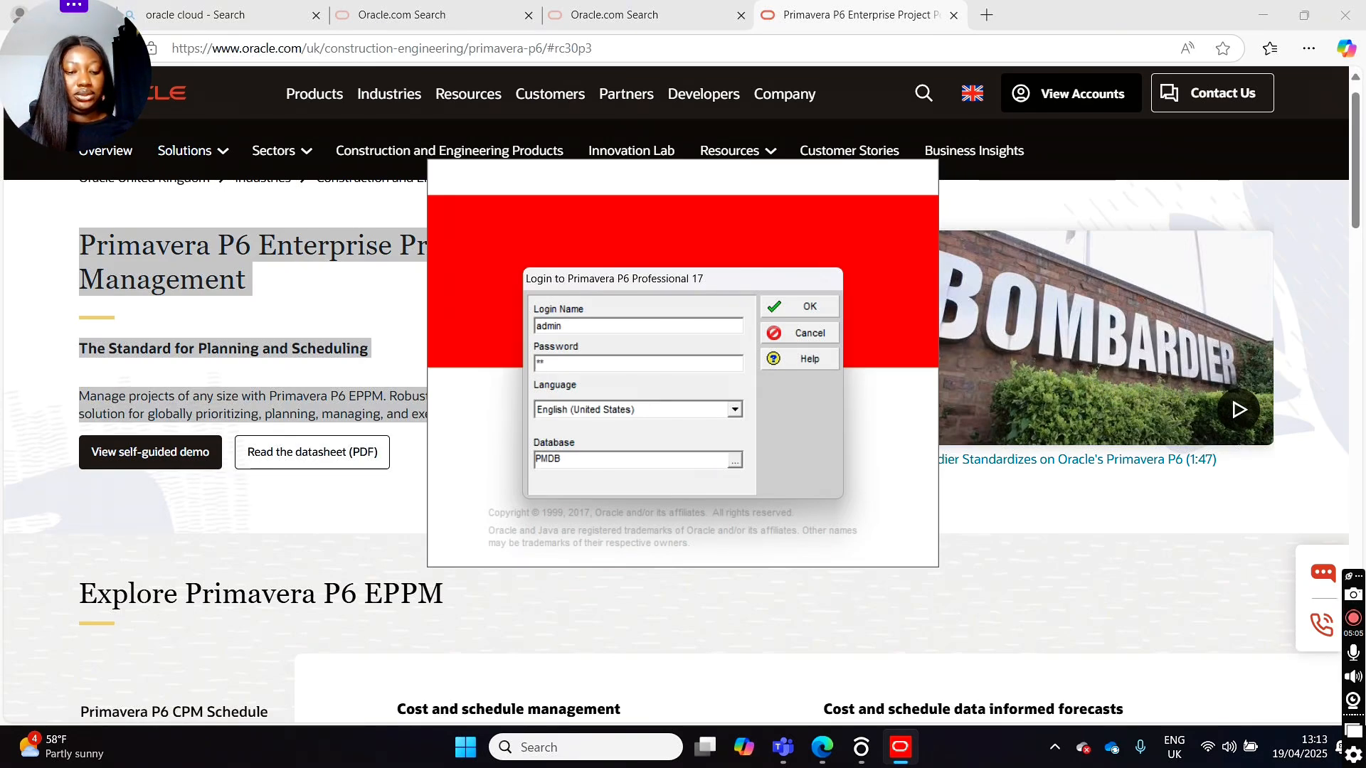
text(******)
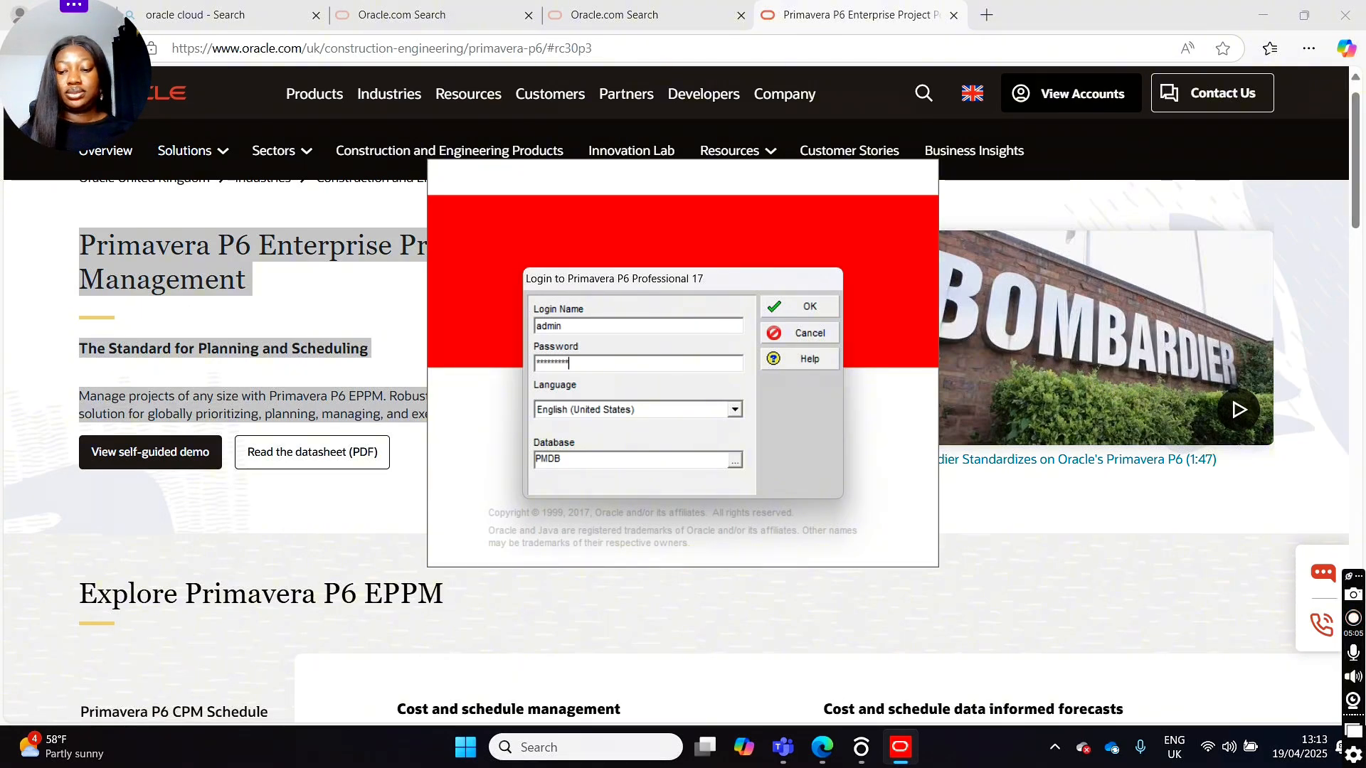
key(Return)
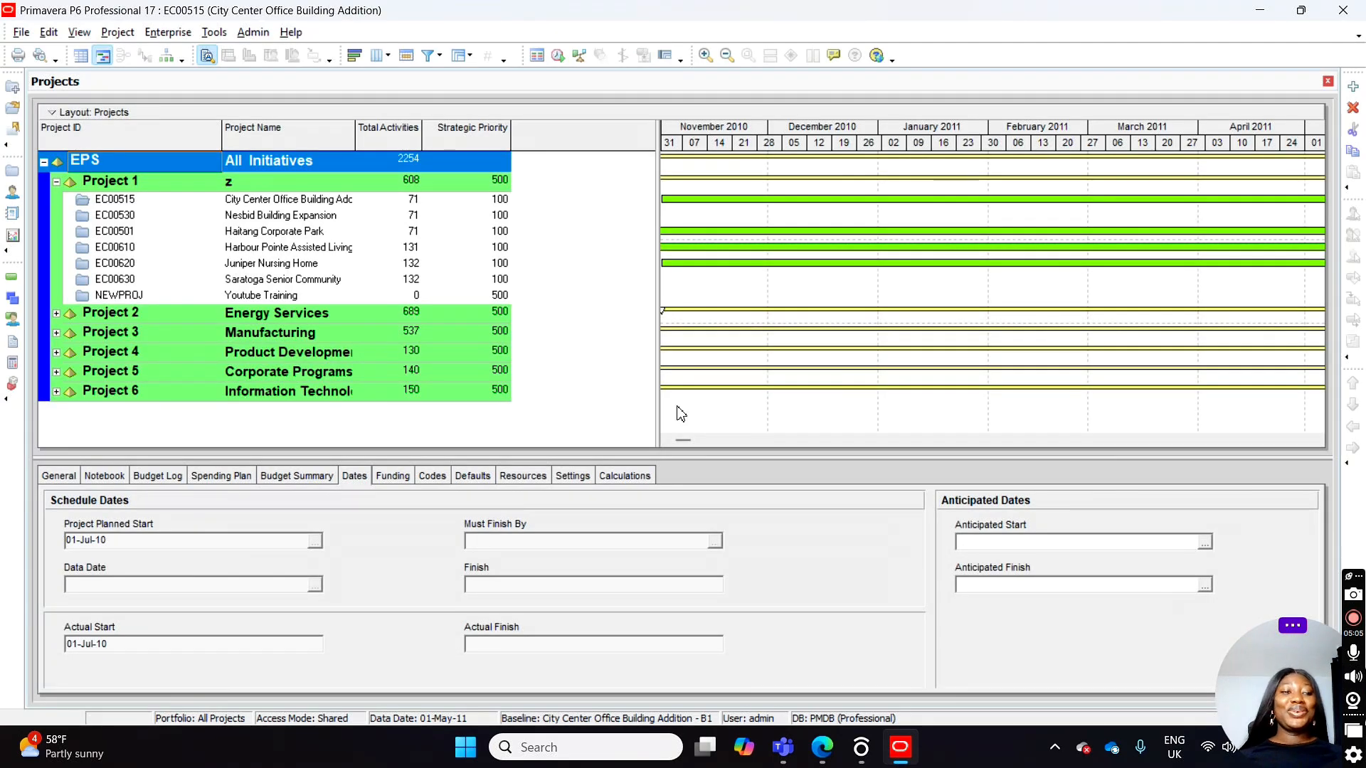
Review the projects grouped under Project 1 and Project 2, including Haitang Corporate Park and Youtube Training, then collapse both groups
click(56, 181)
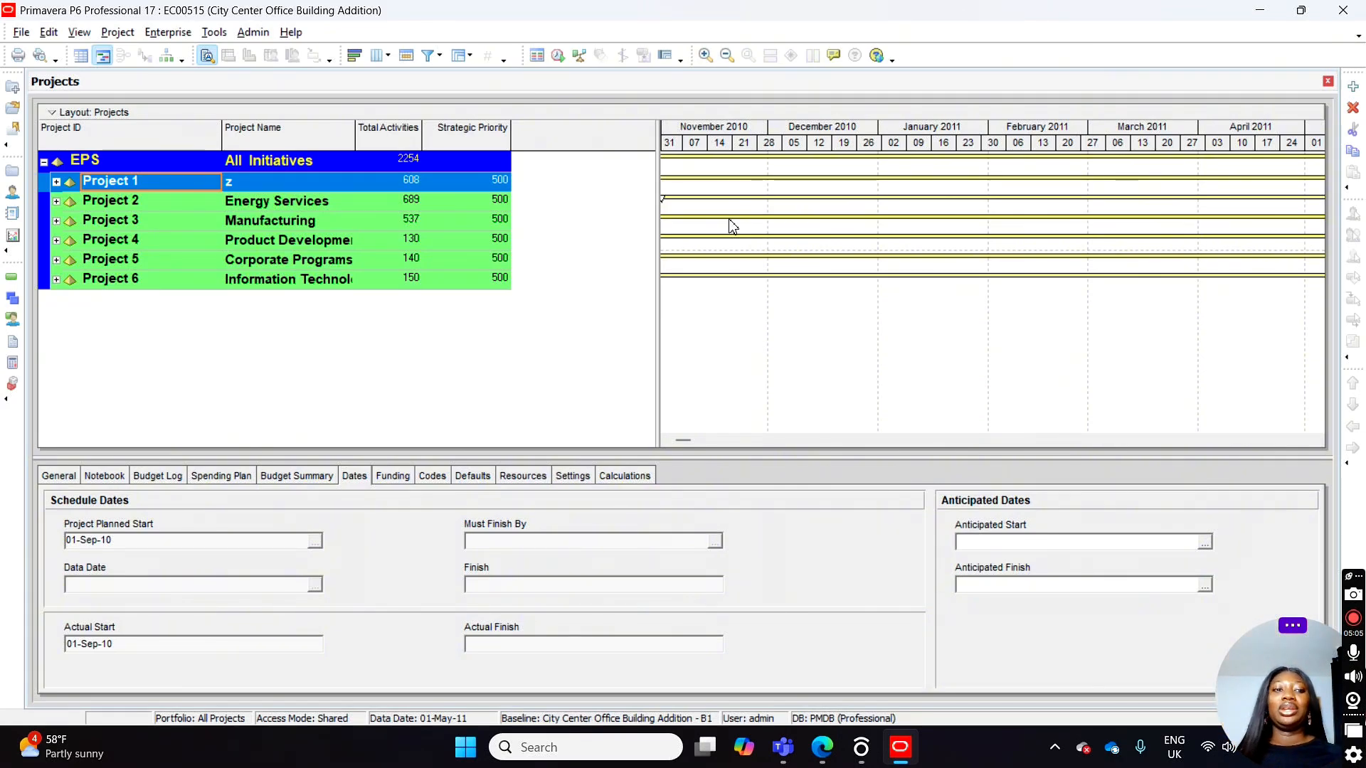
click(56, 182)
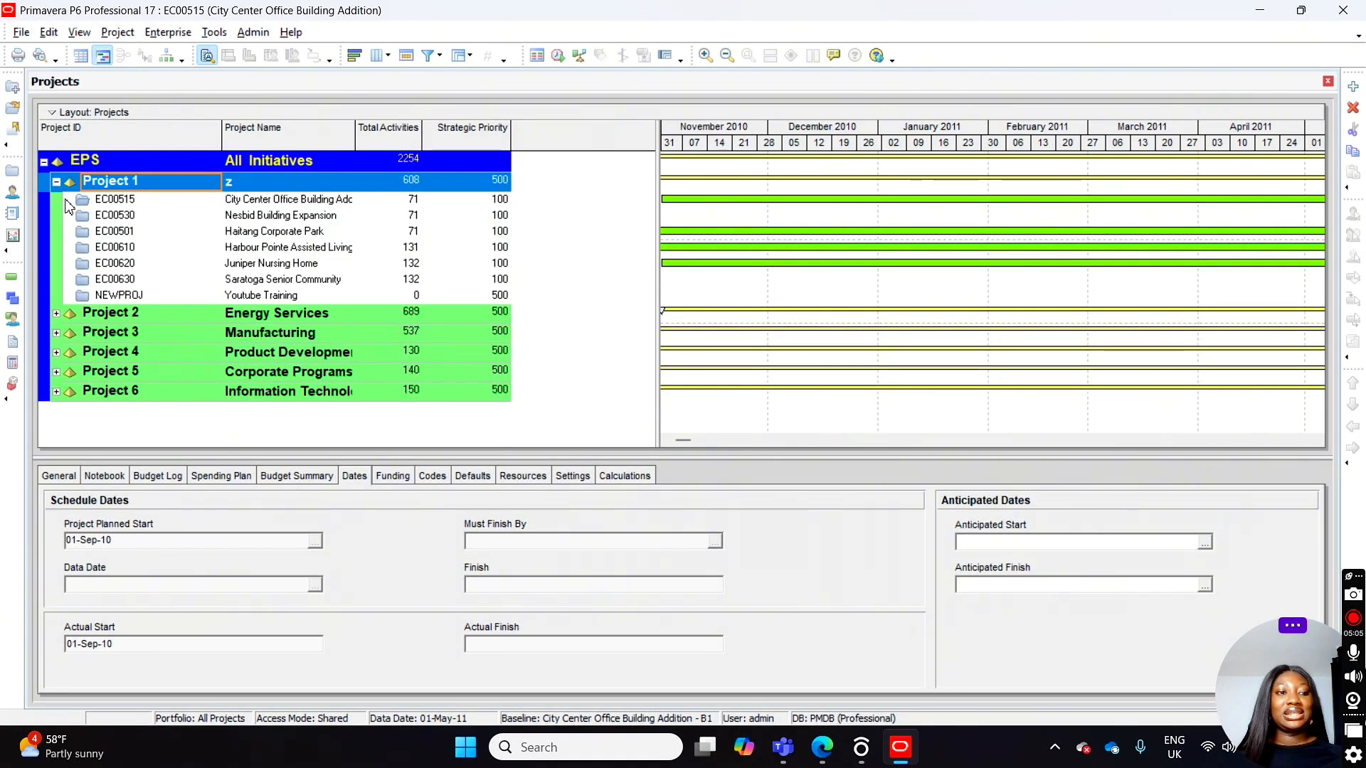
click(56, 313)
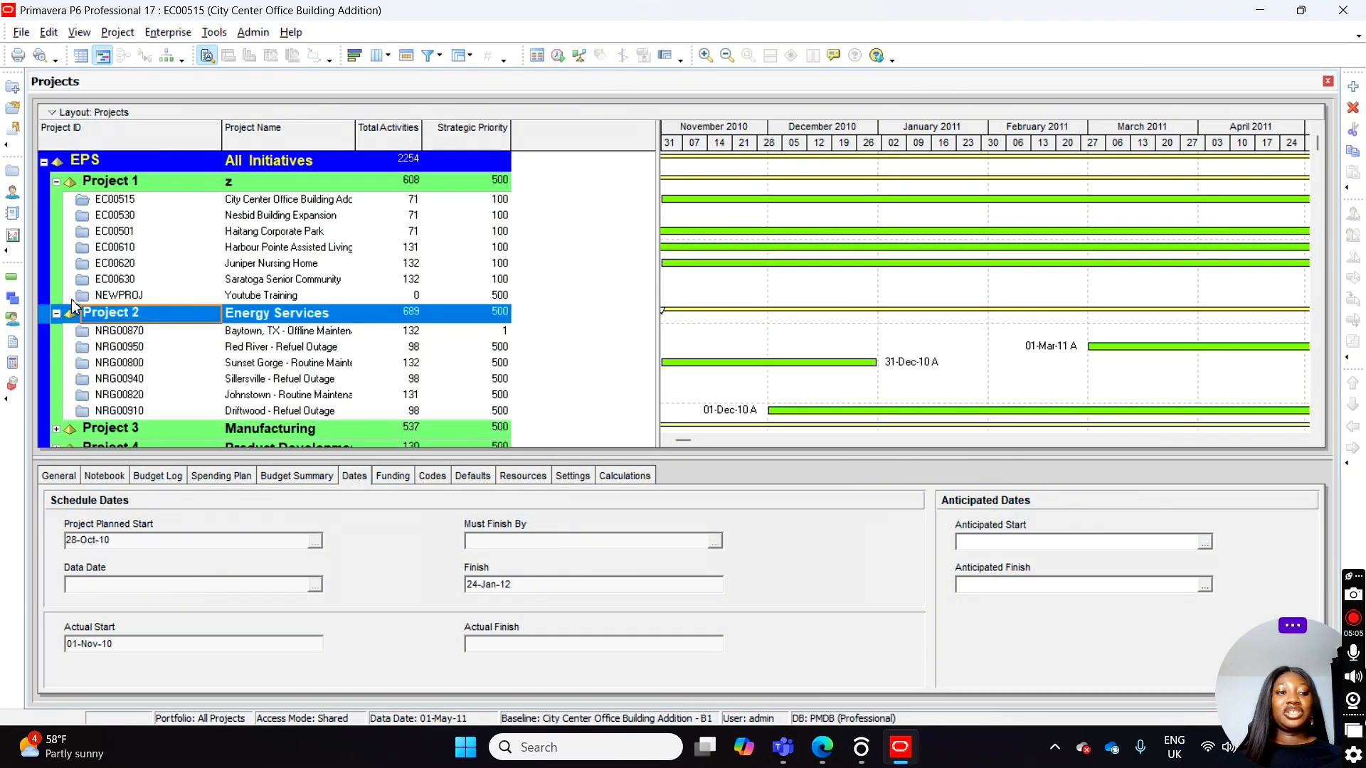
click(136, 234)
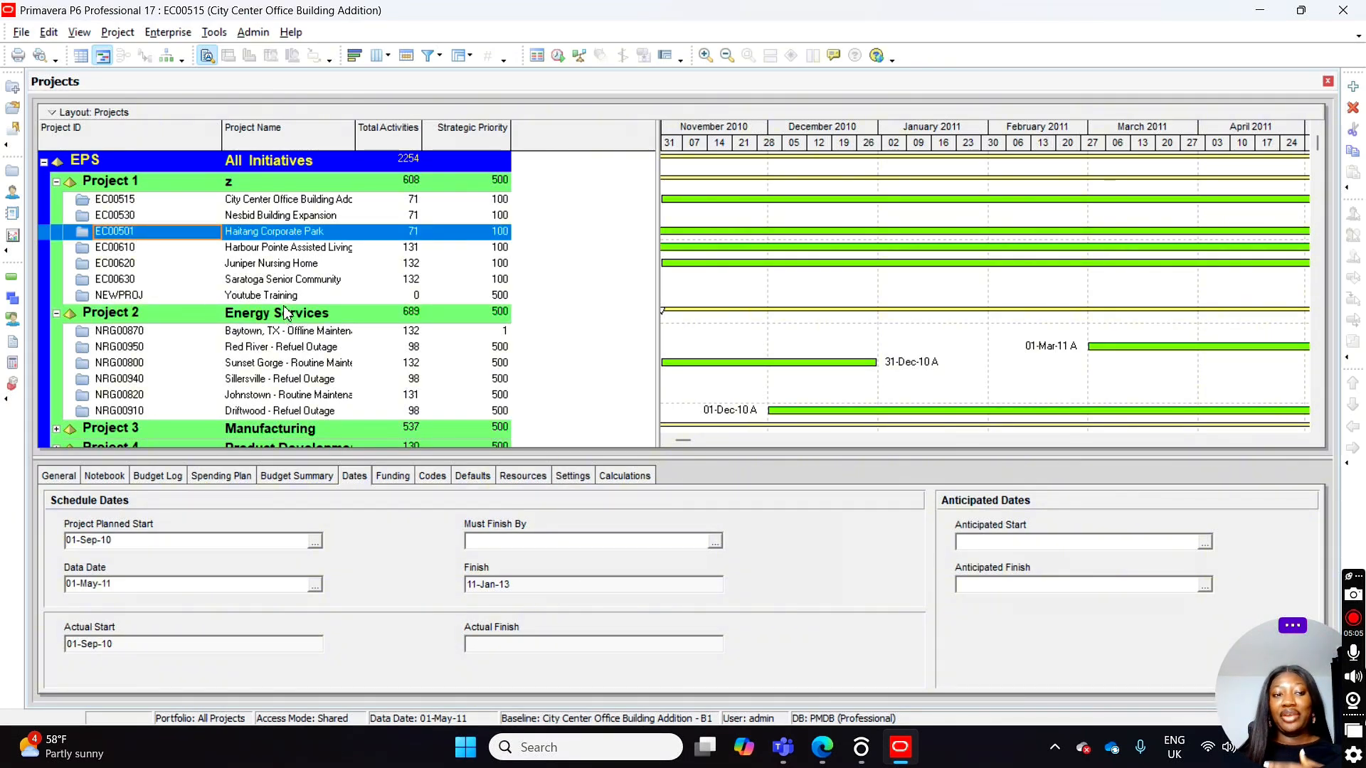
click(273, 296)
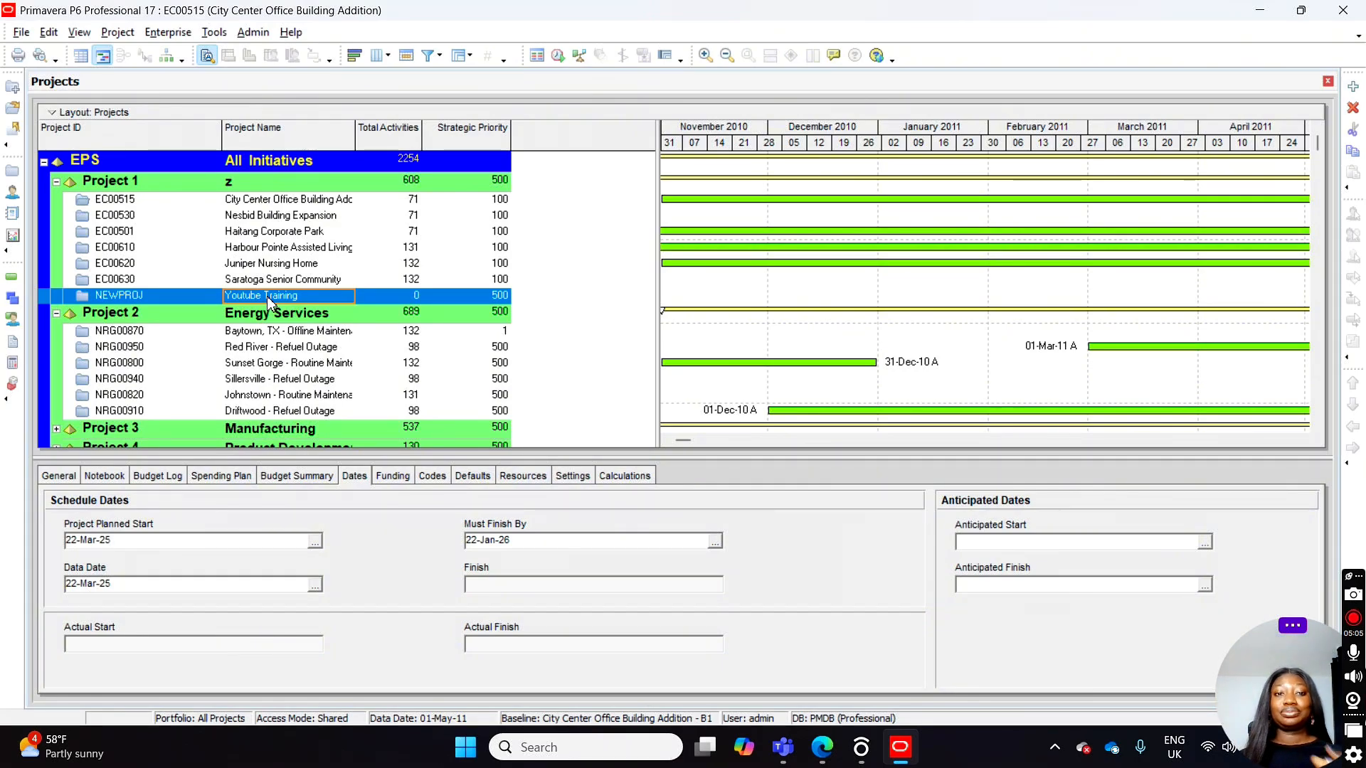
click(56, 182)
click(57, 201)
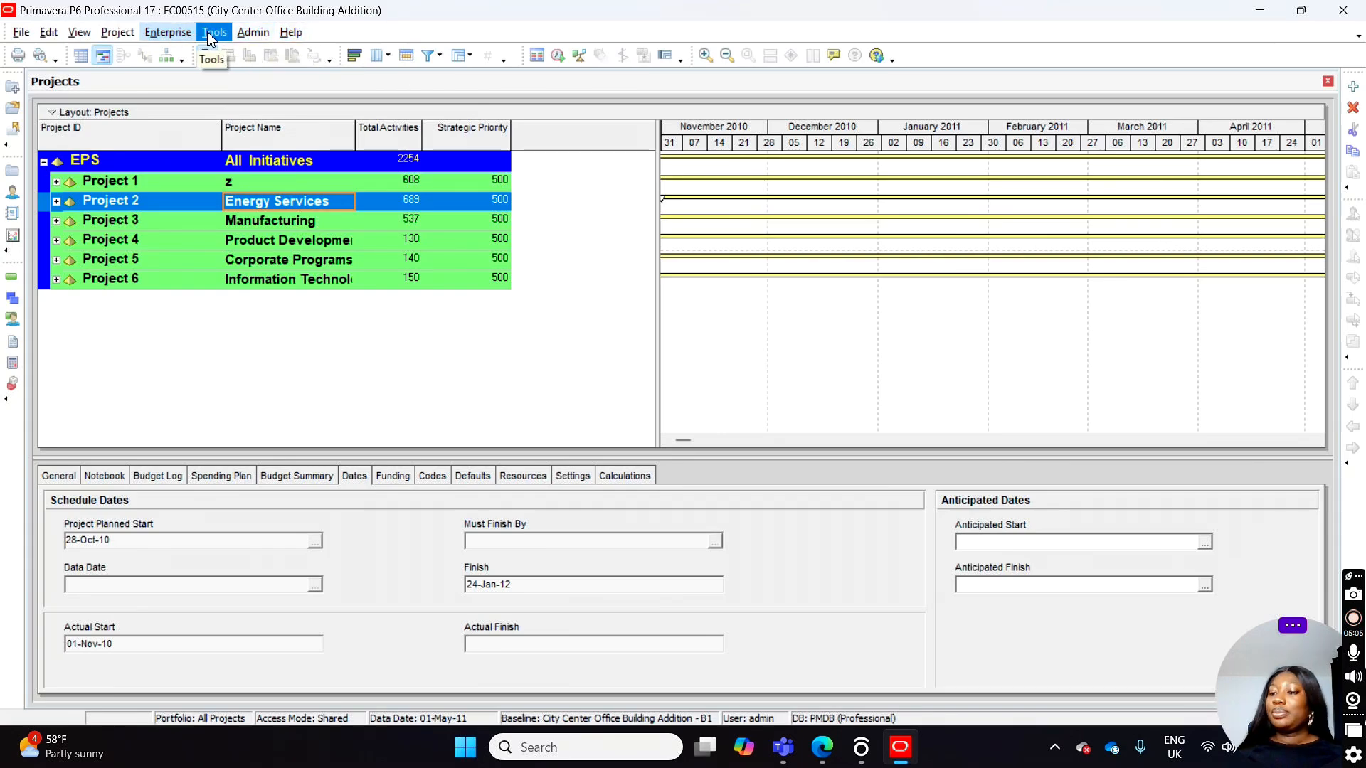
click(24, 34)
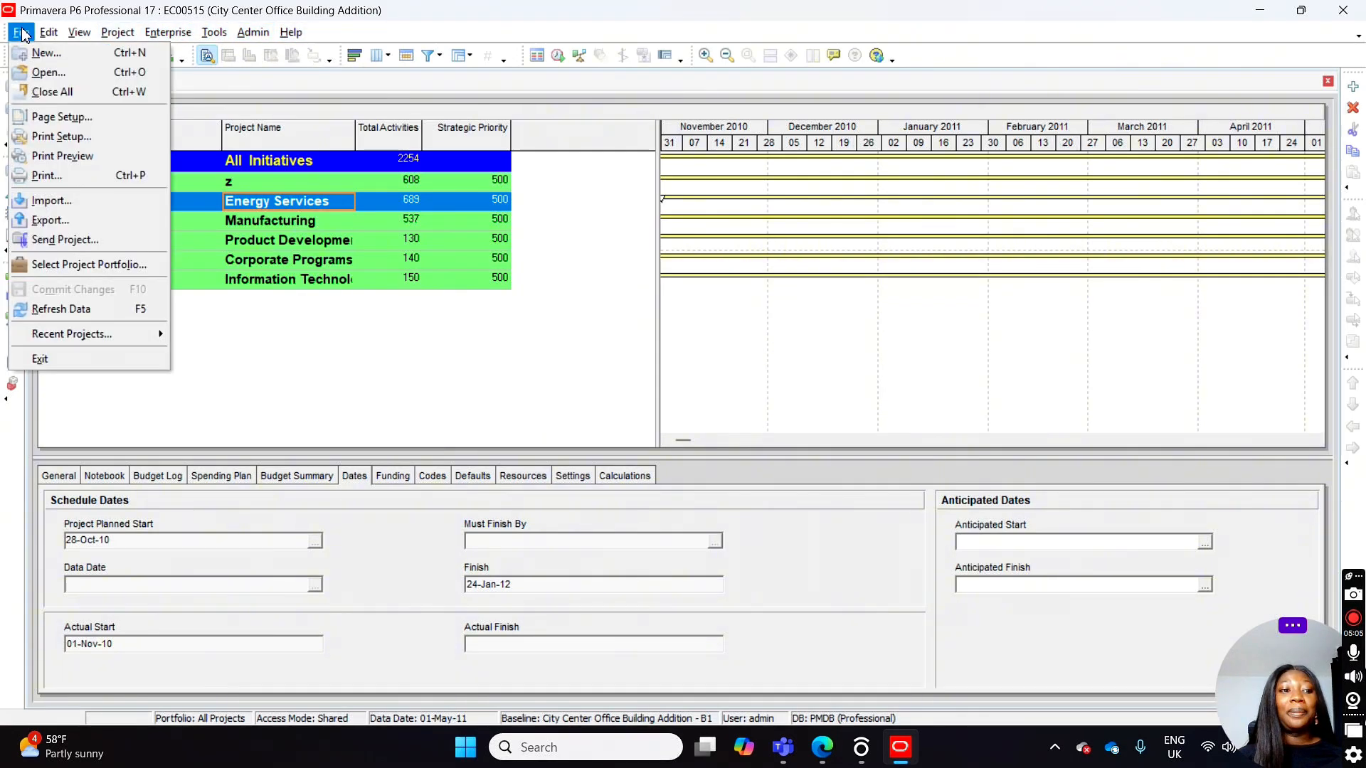
mouse_move(50, 37)
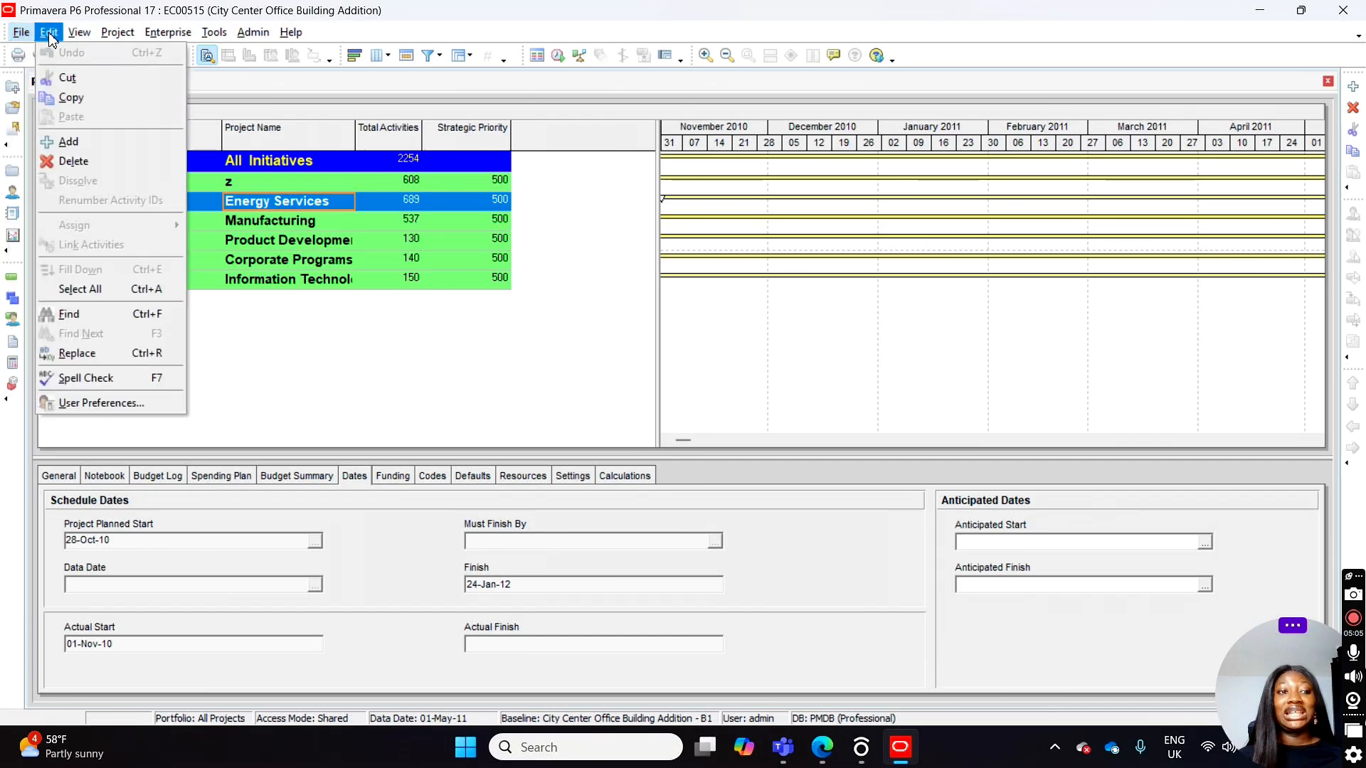
mouse_move(120, 37)
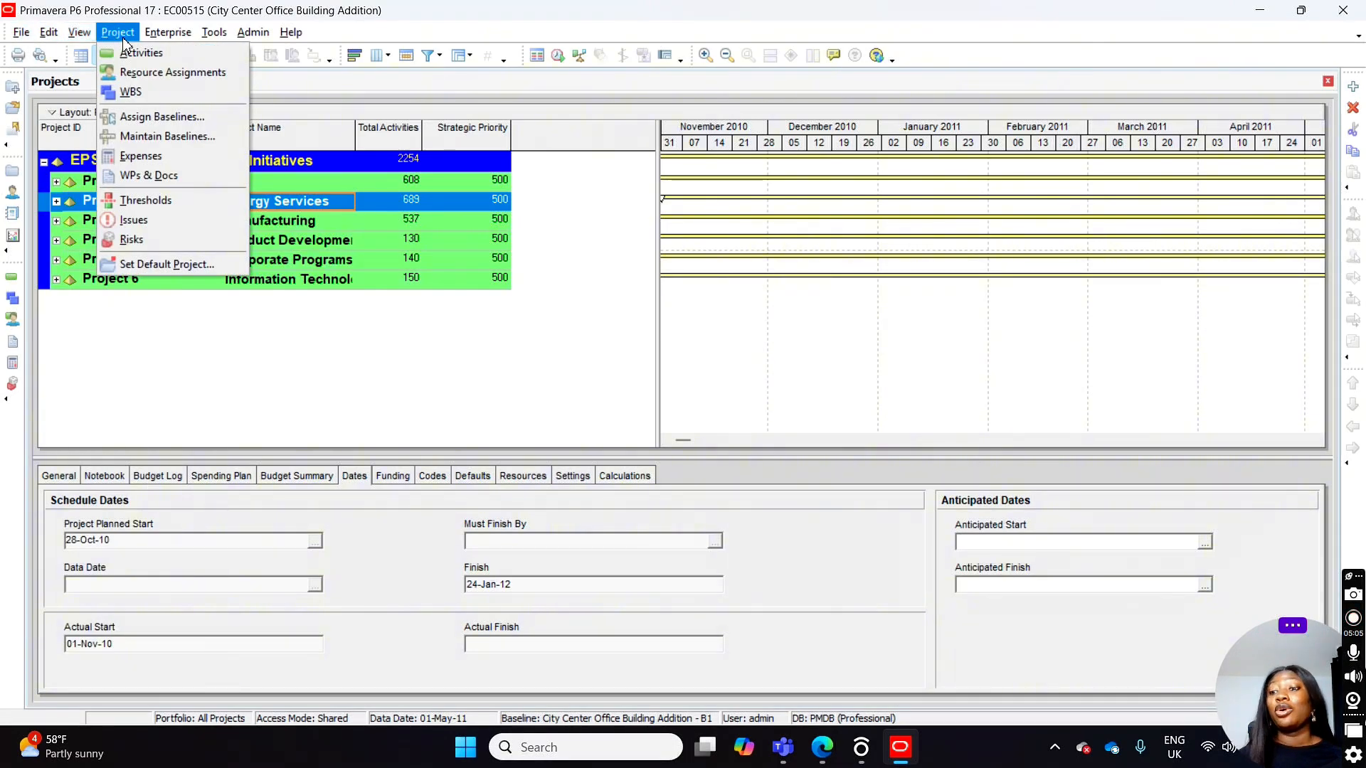
mouse_move(214, 33)
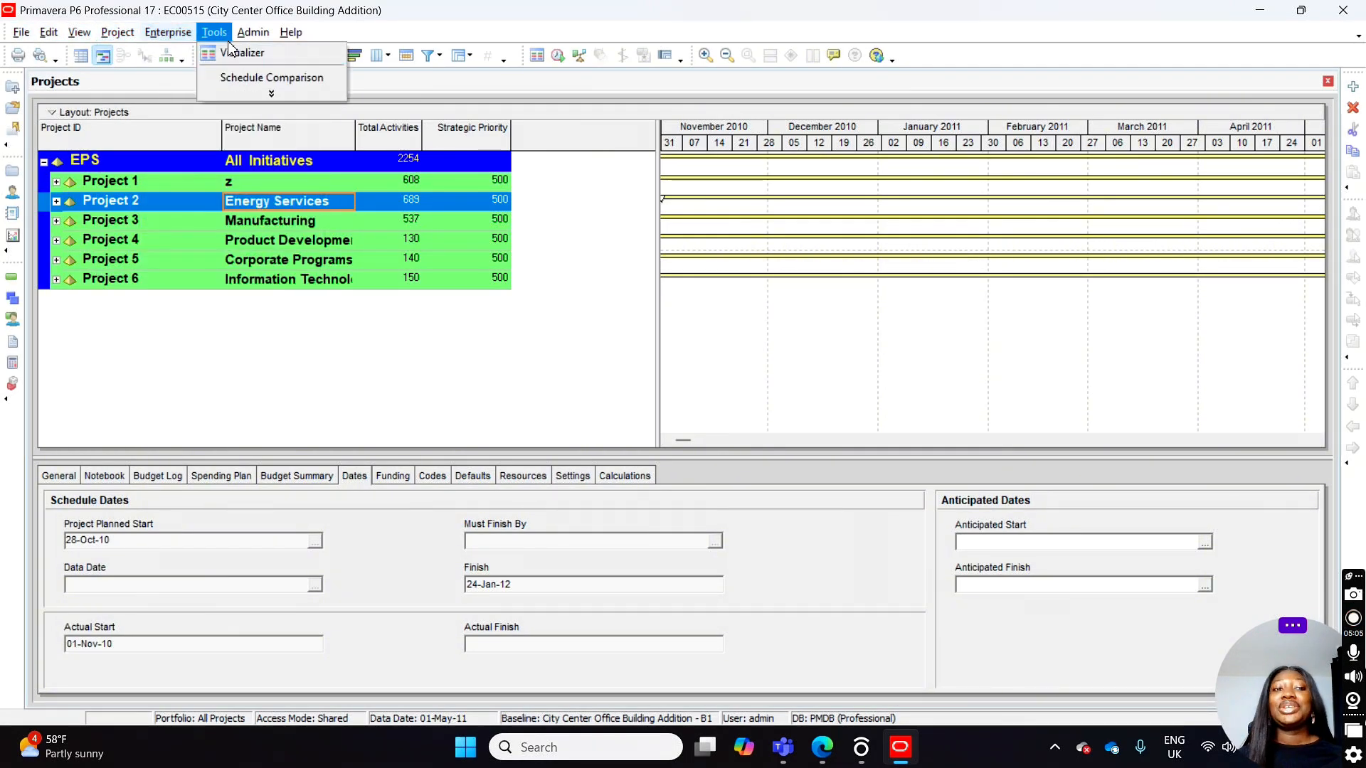
mouse_move(168, 32)
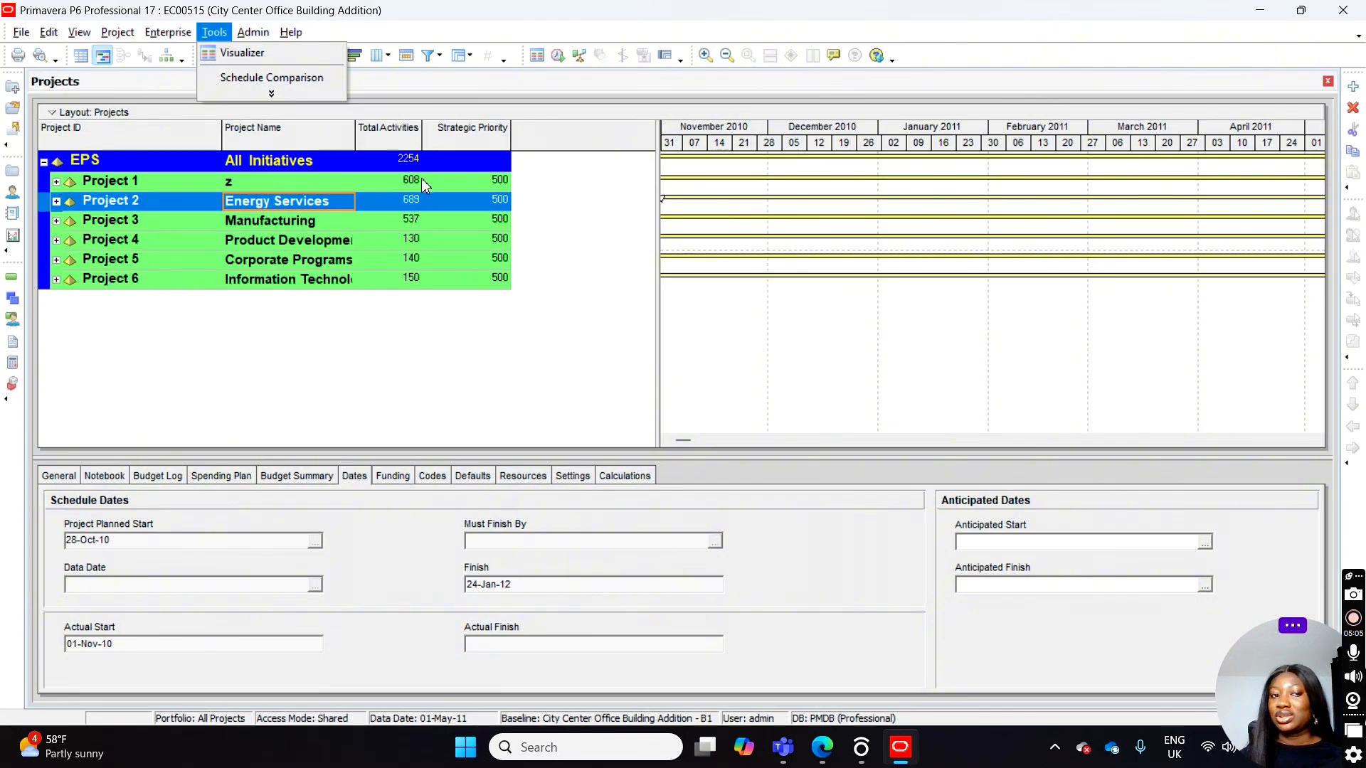
click(526, 416)
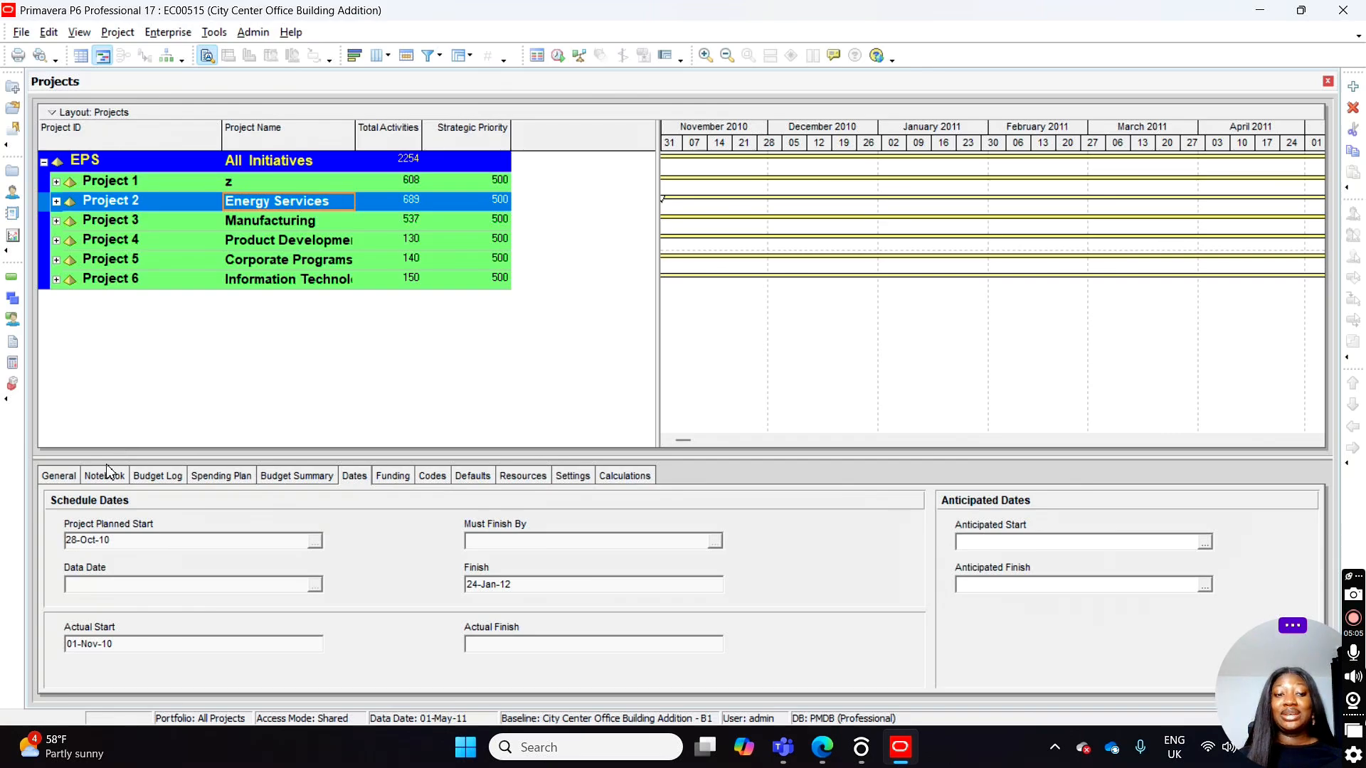
View the general details of the Energy Services EPS node and check the projects it contains
click(61, 480)
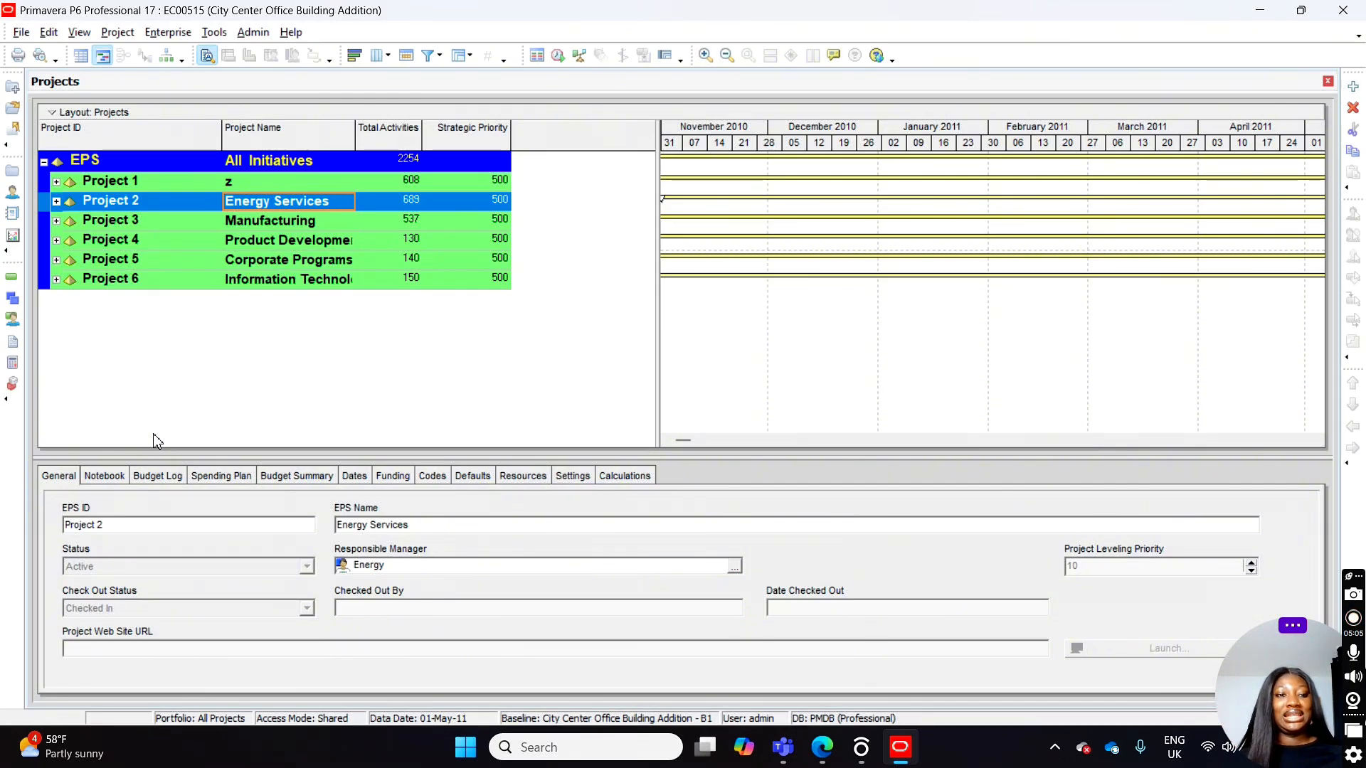
click(56, 202)
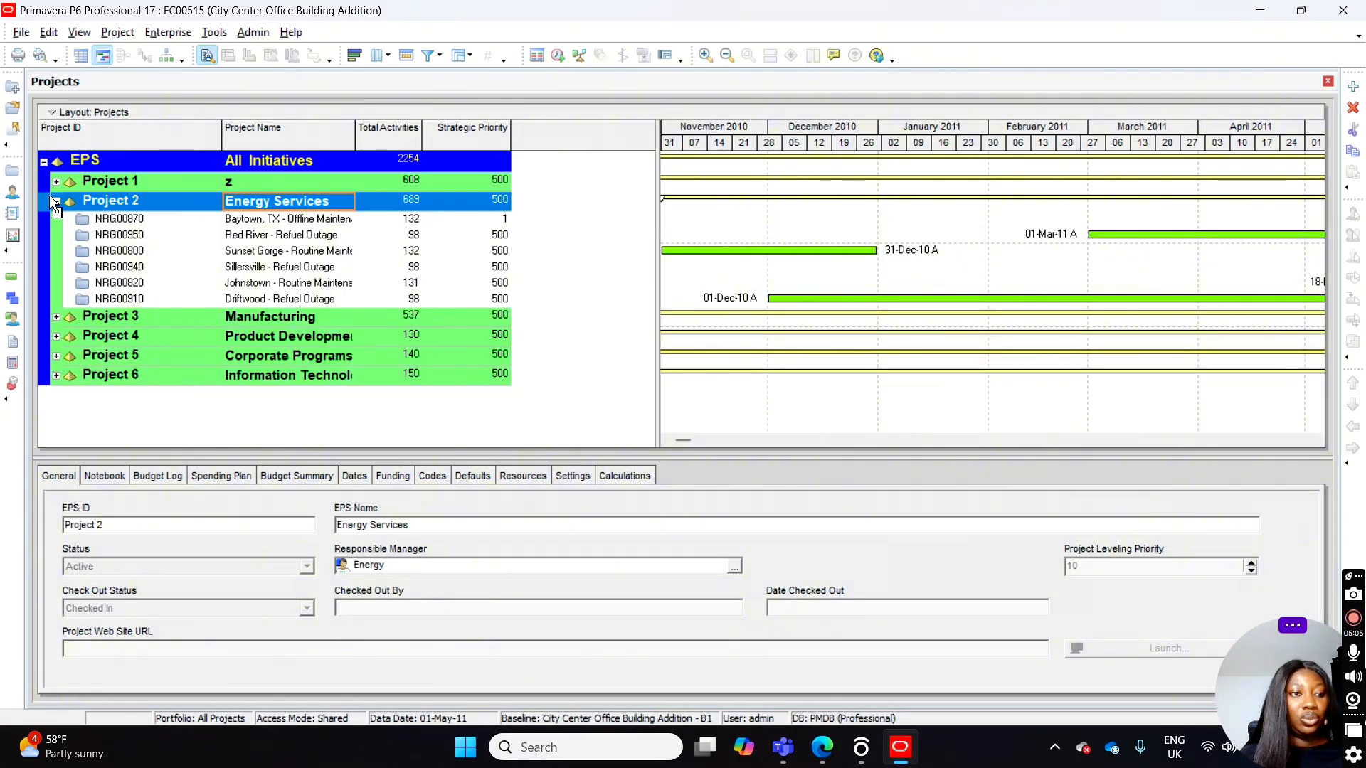
click(57, 202)
Open the Youtube Training project from Project 1 and widen its activity table to reveal the Finish column
click(56, 182)
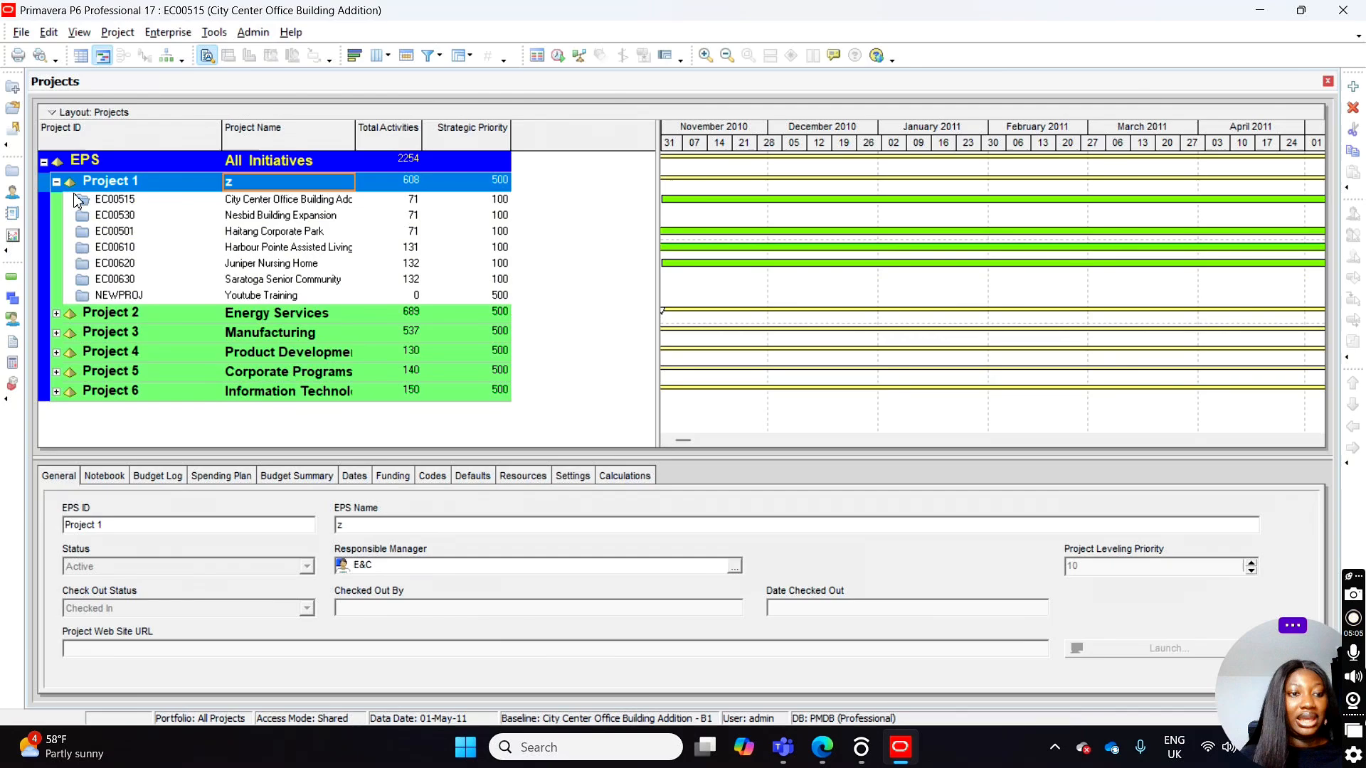
click(298, 297)
right_click(298, 297)
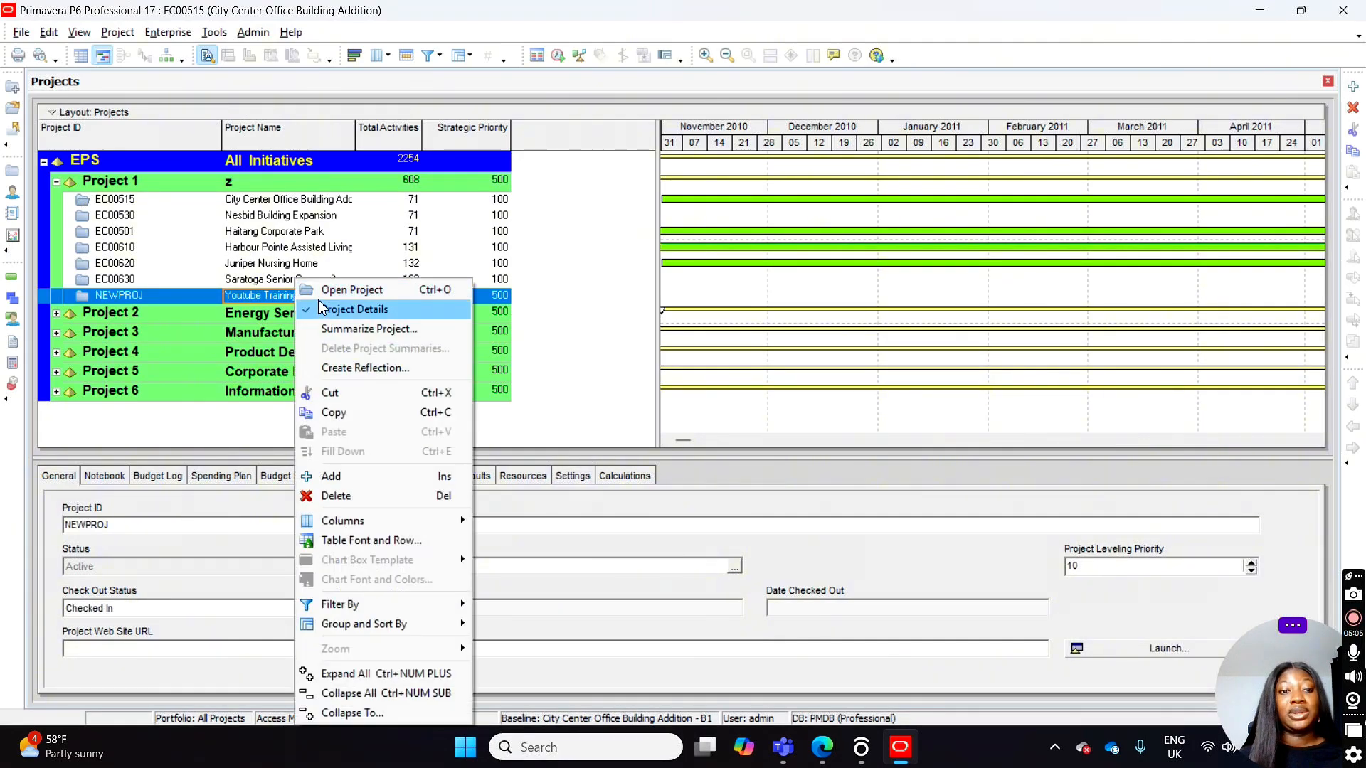
click(322, 291)
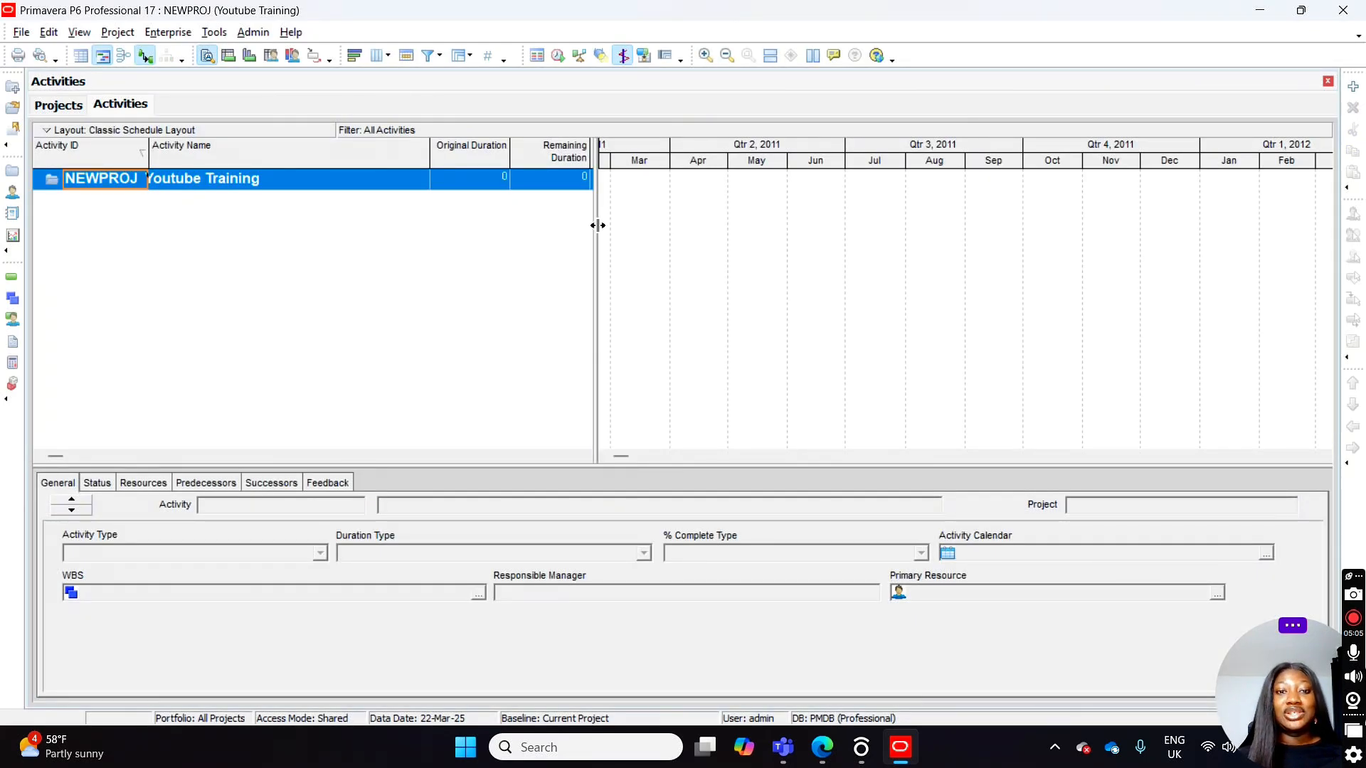
drag(597, 226, 790, 233)
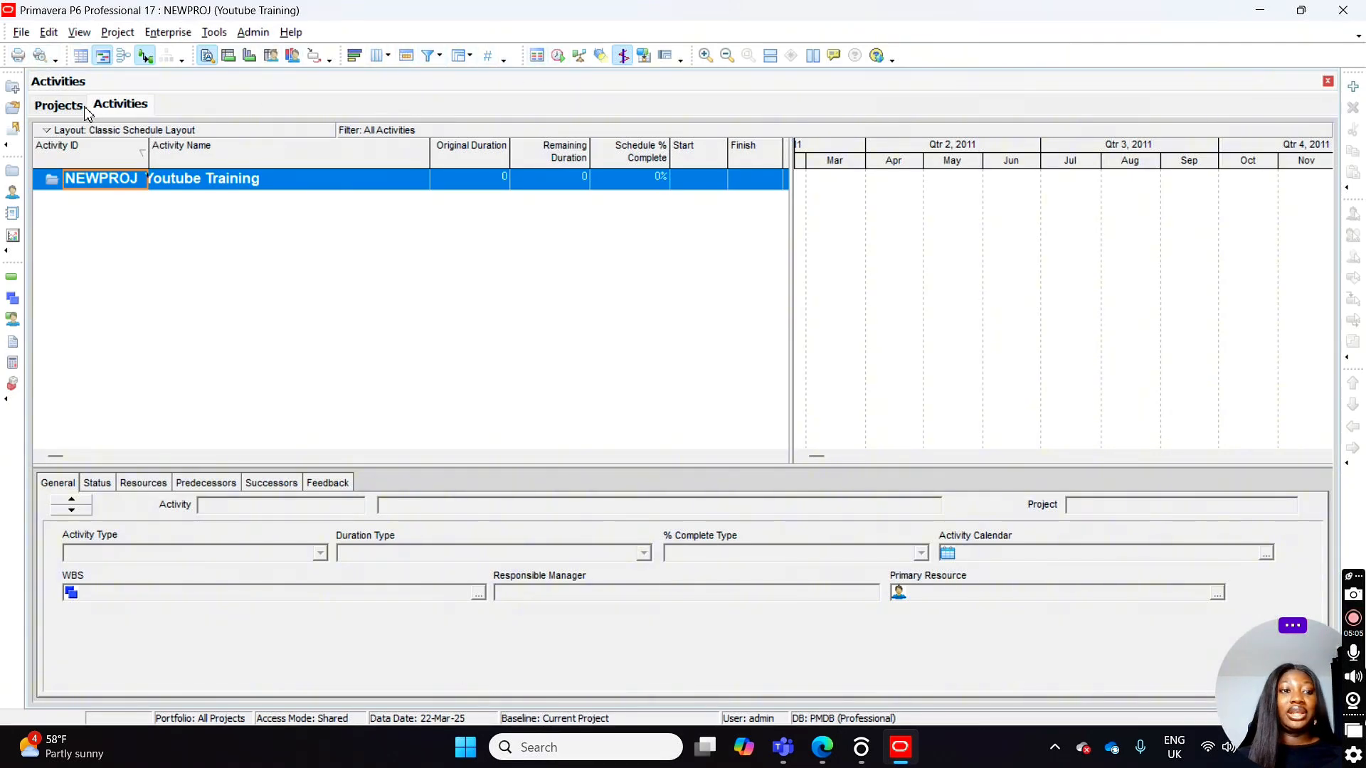
Compare the project list with the activities view of Youtube Training, finishing on the project list
click(62, 108)
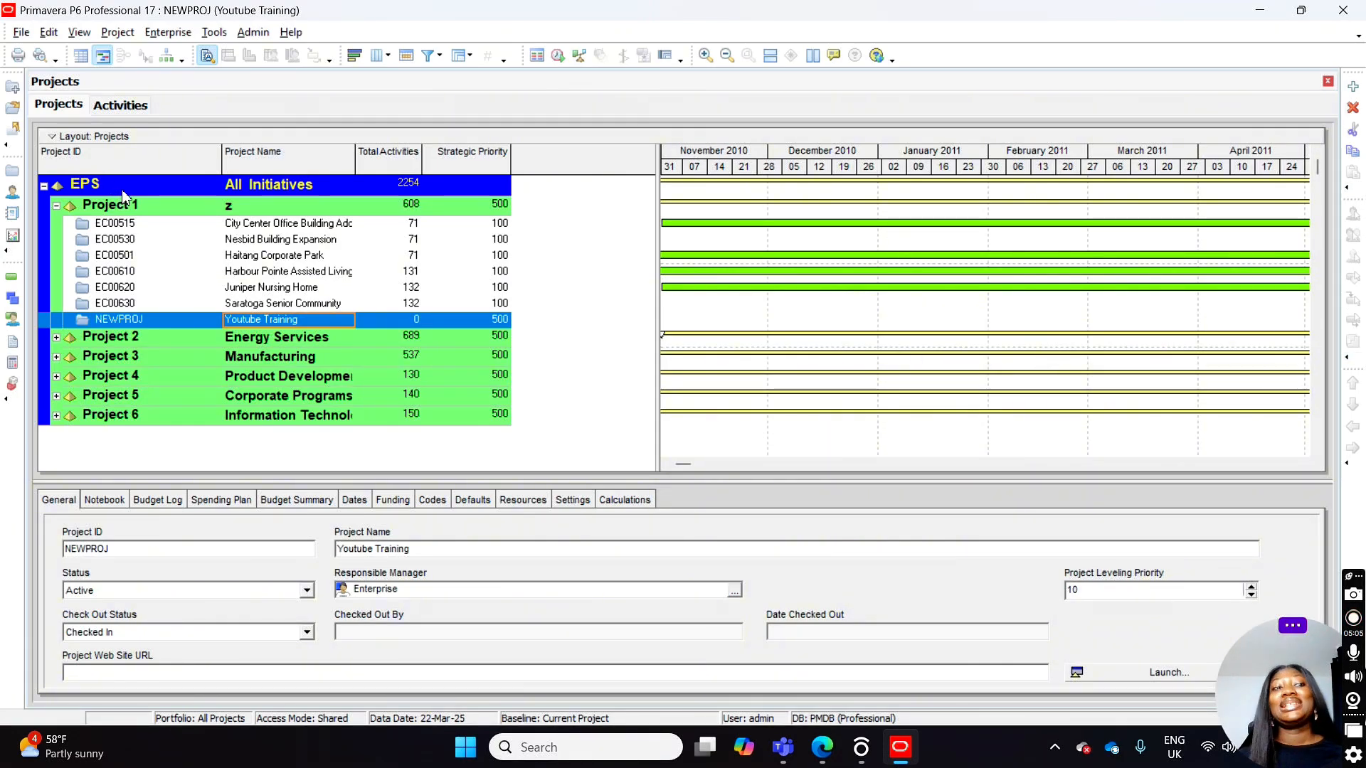
click(118, 107)
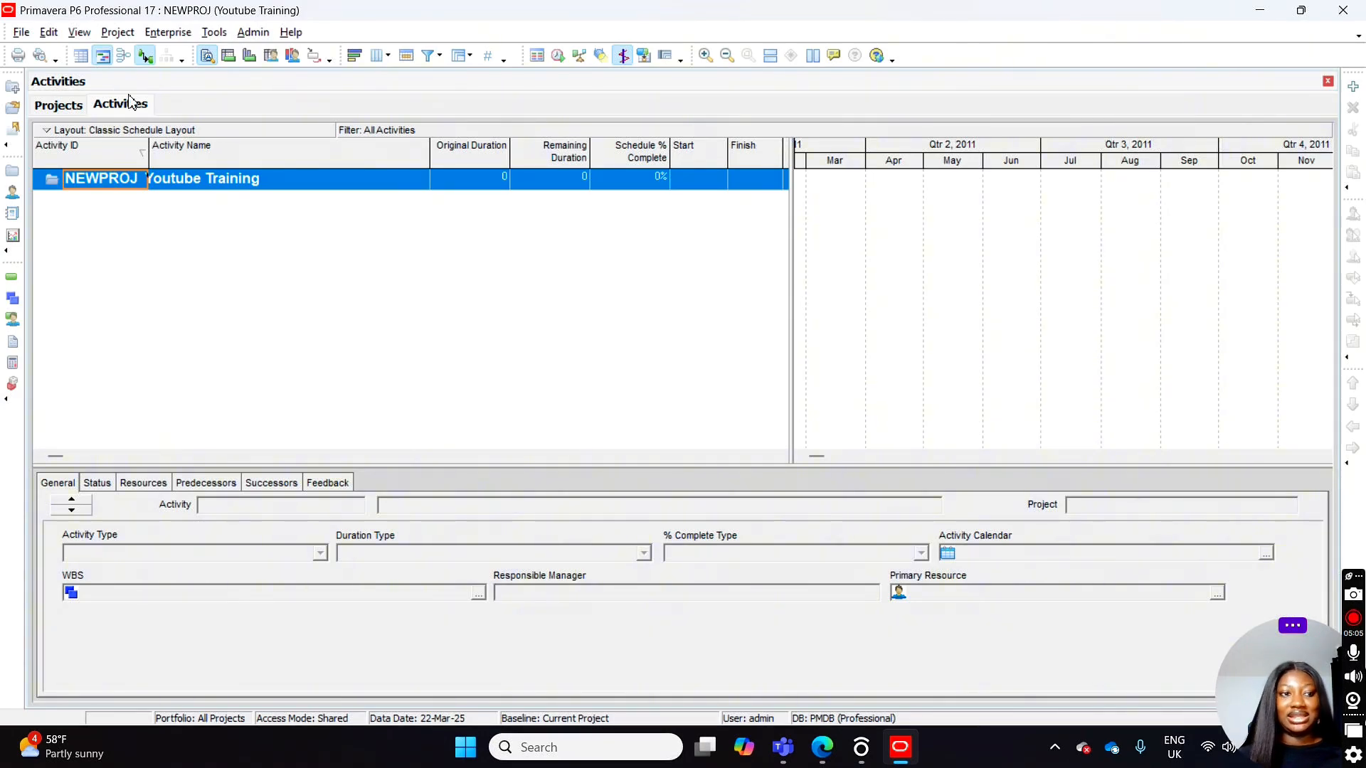
click(62, 106)
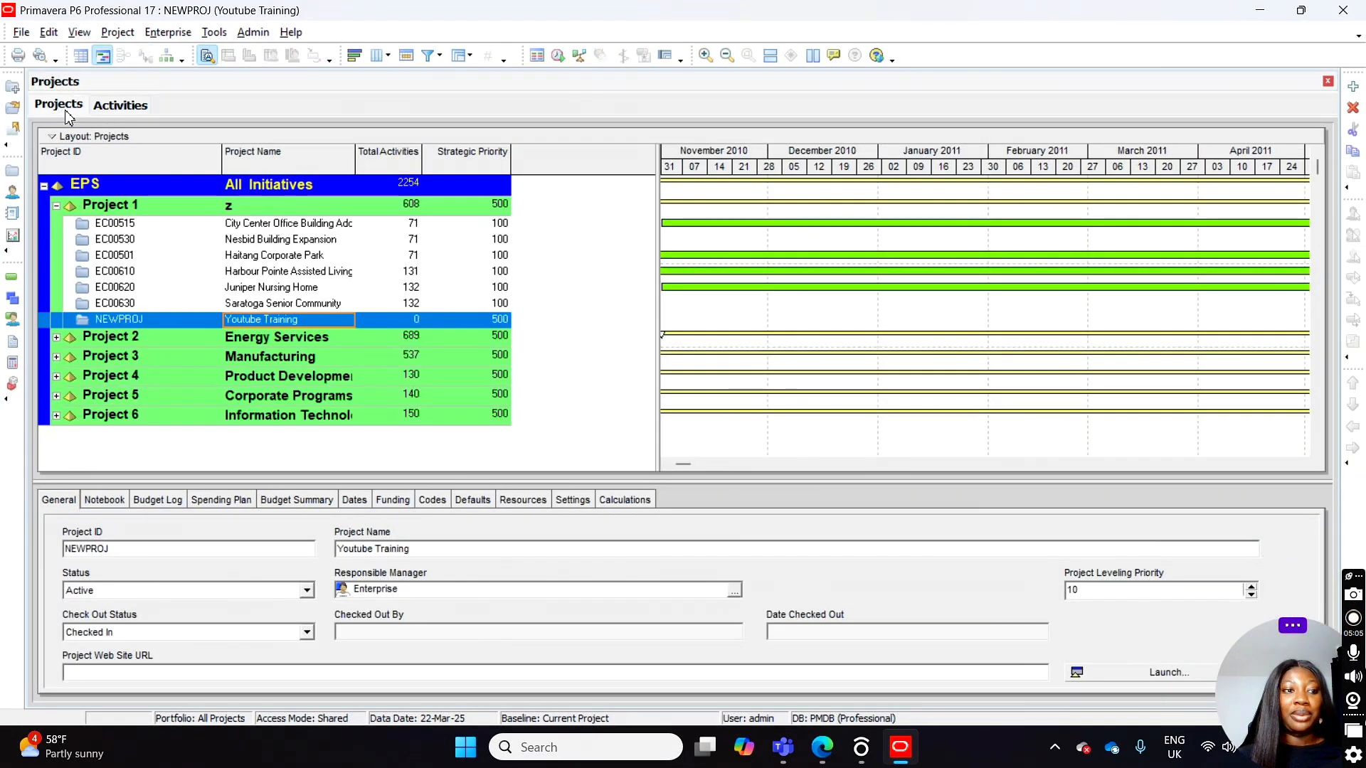
Open the City Center Office Building Addition project from Project 1, passing over Saratoga Senior Community and Nesbid Building Expansion
click(266, 306)
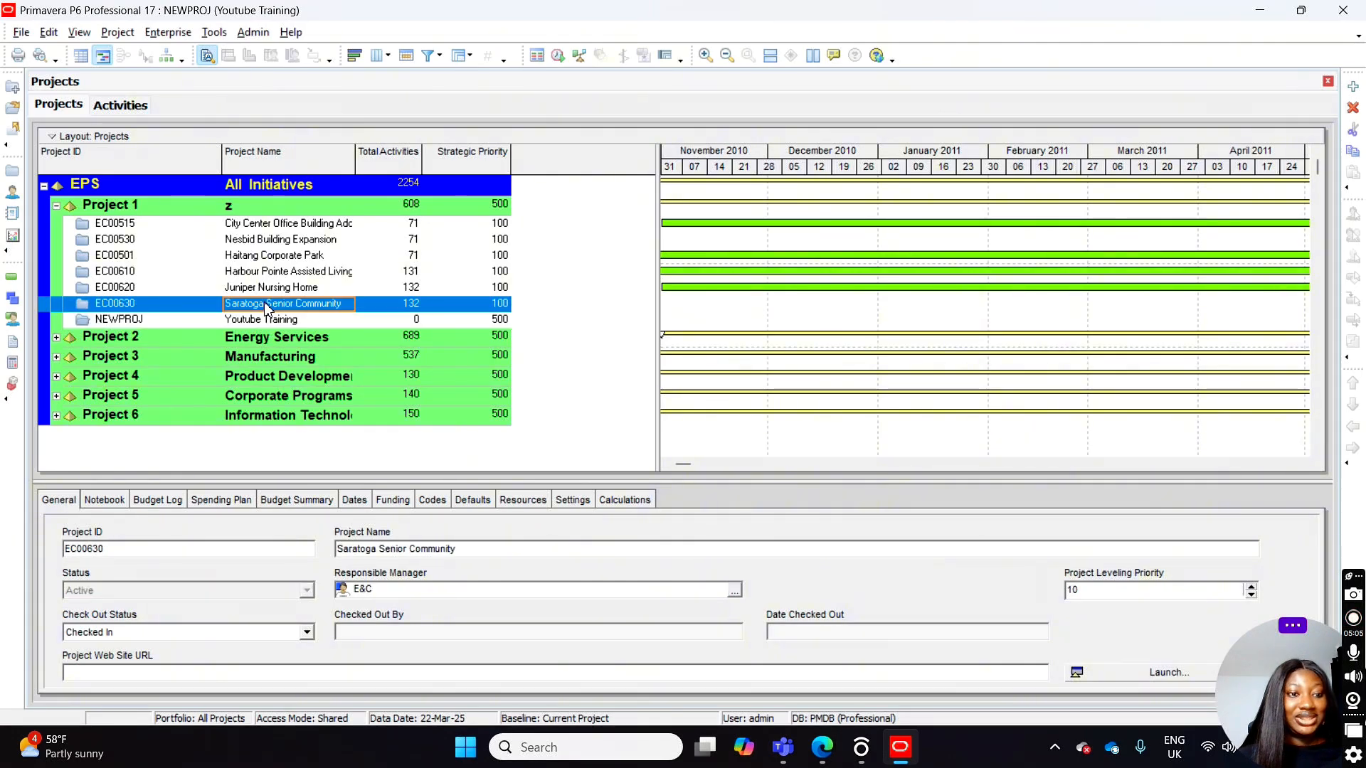
right_click(267, 306)
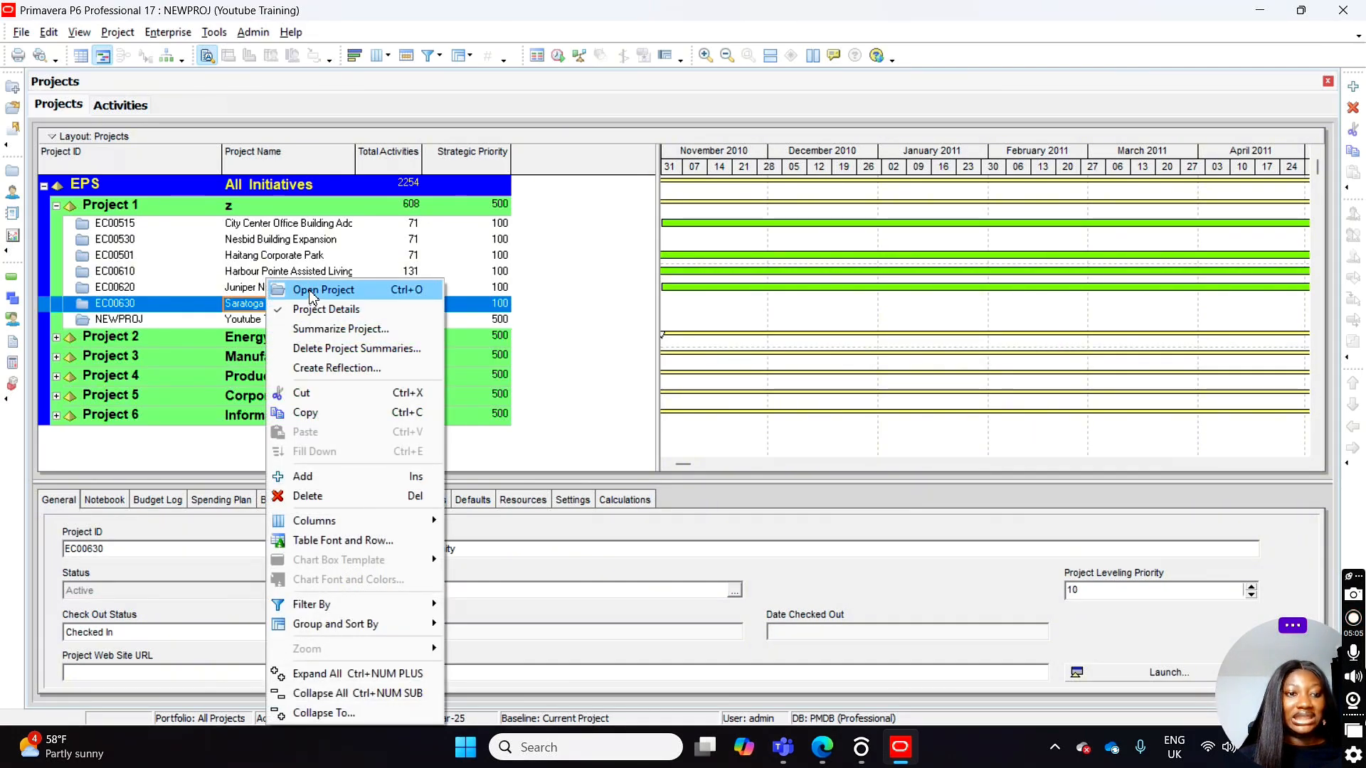
click(273, 241)
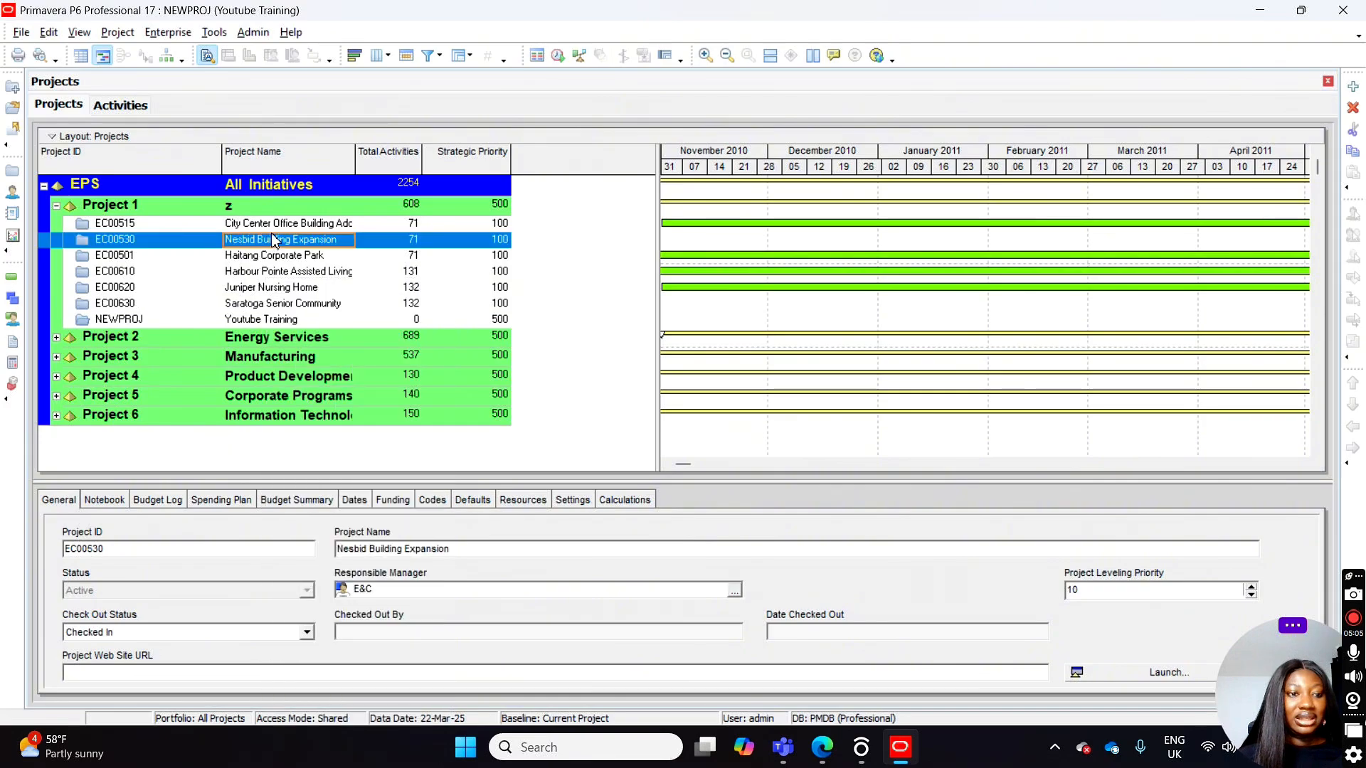
right_click(300, 243)
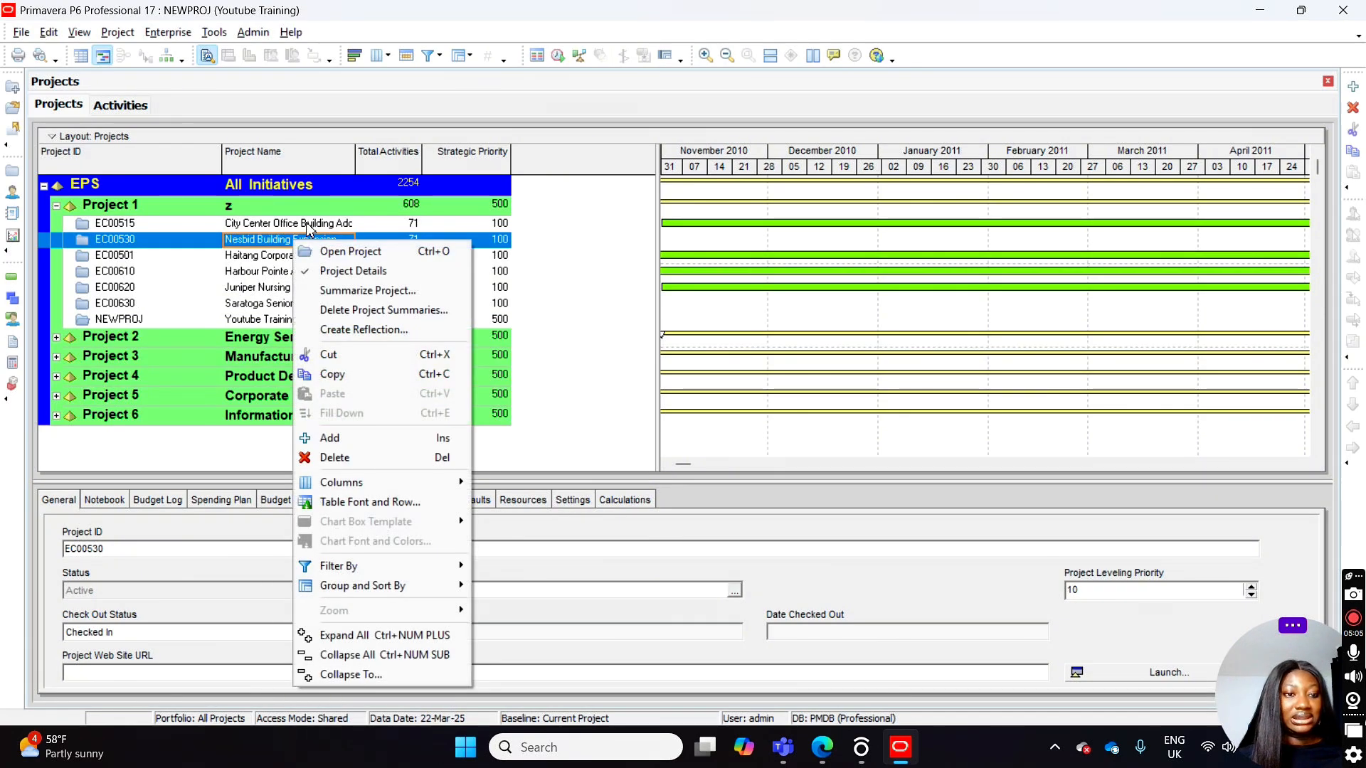
click(307, 224)
right_click(307, 226)
click(335, 228)
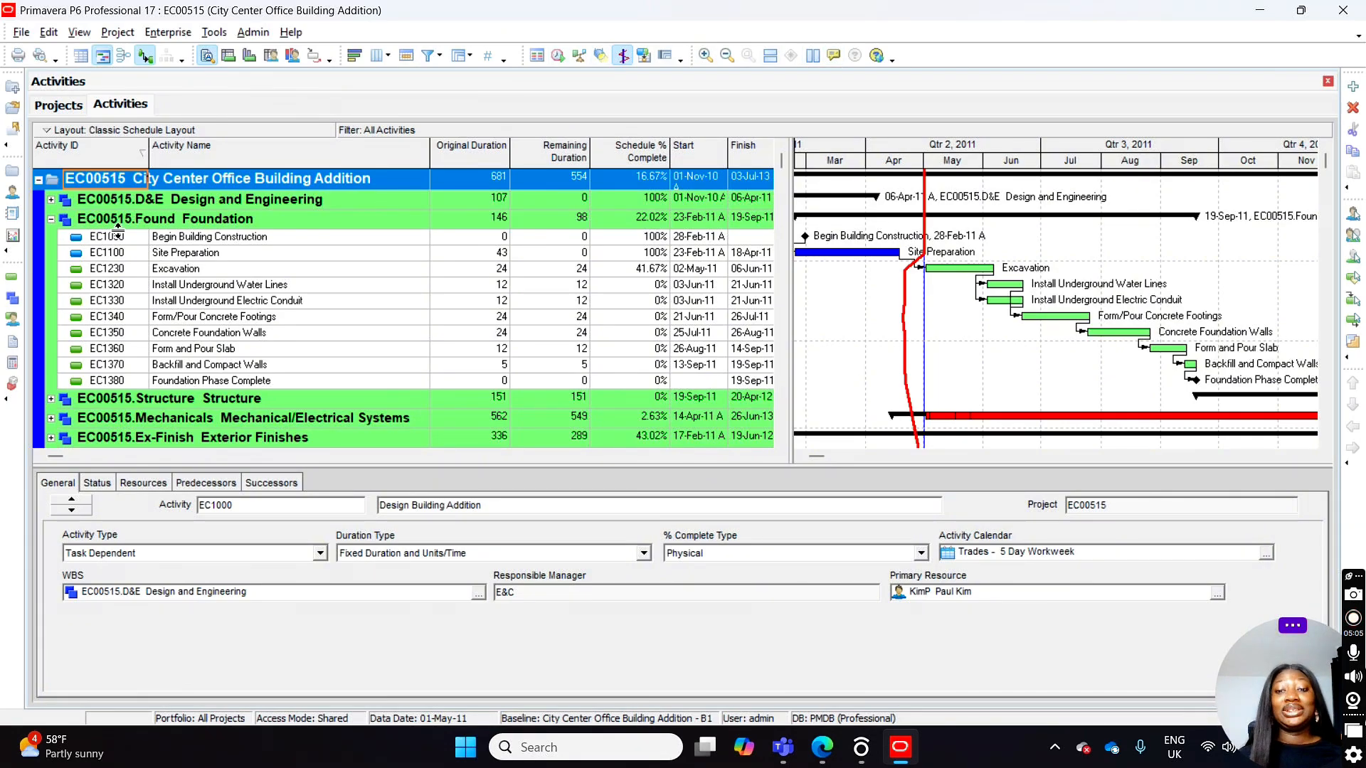
Collapse the Foundation group, and collapse all remaining WBS levels of City Center Office Building Addition
click(179, 237)
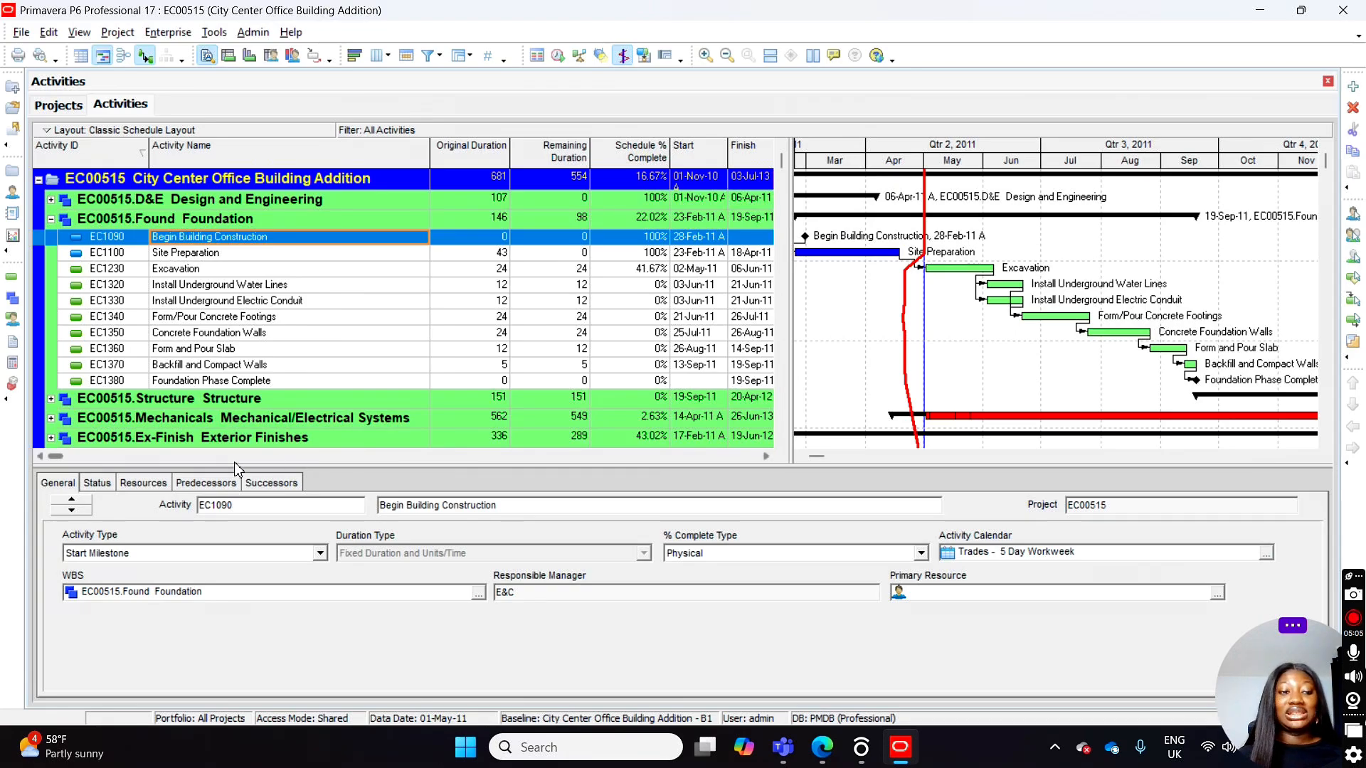
click(51, 219)
right_click(353, 334)
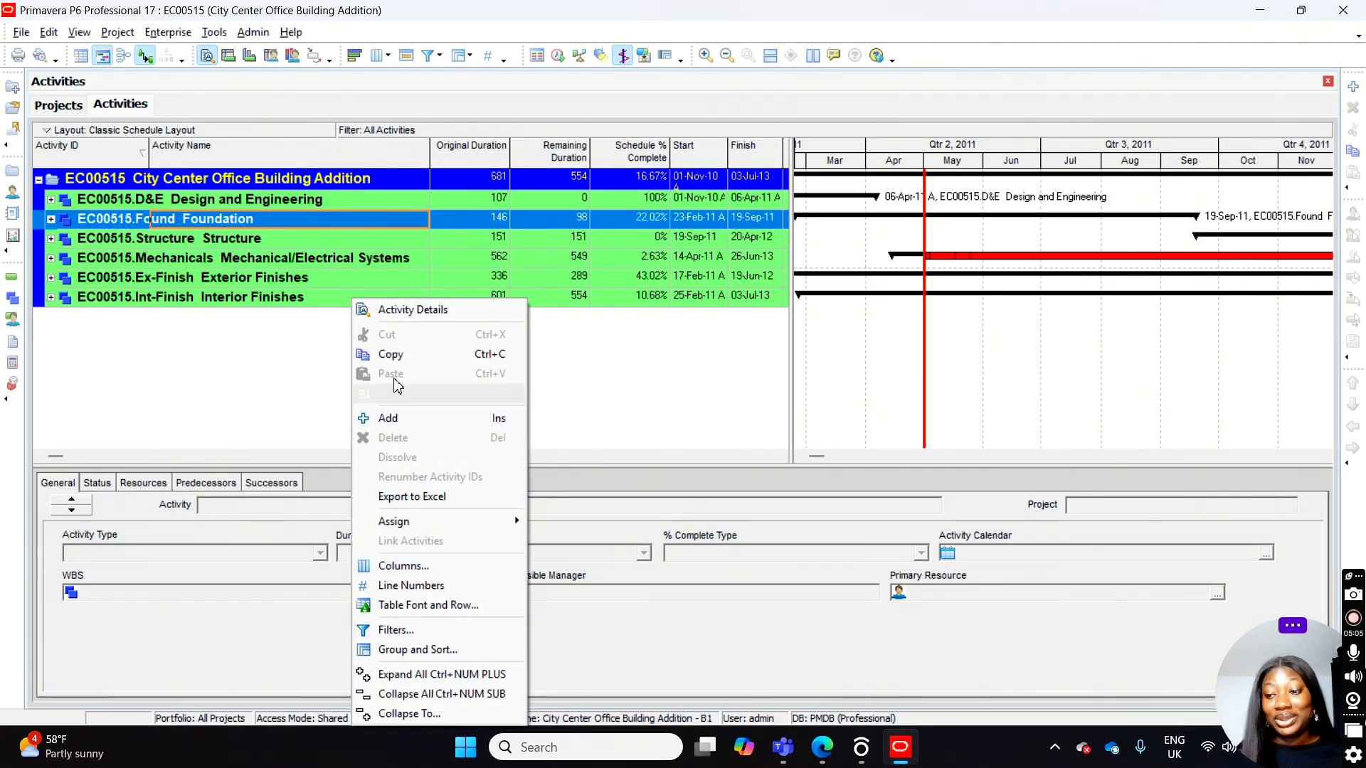
click(232, 389)
right_click(244, 358)
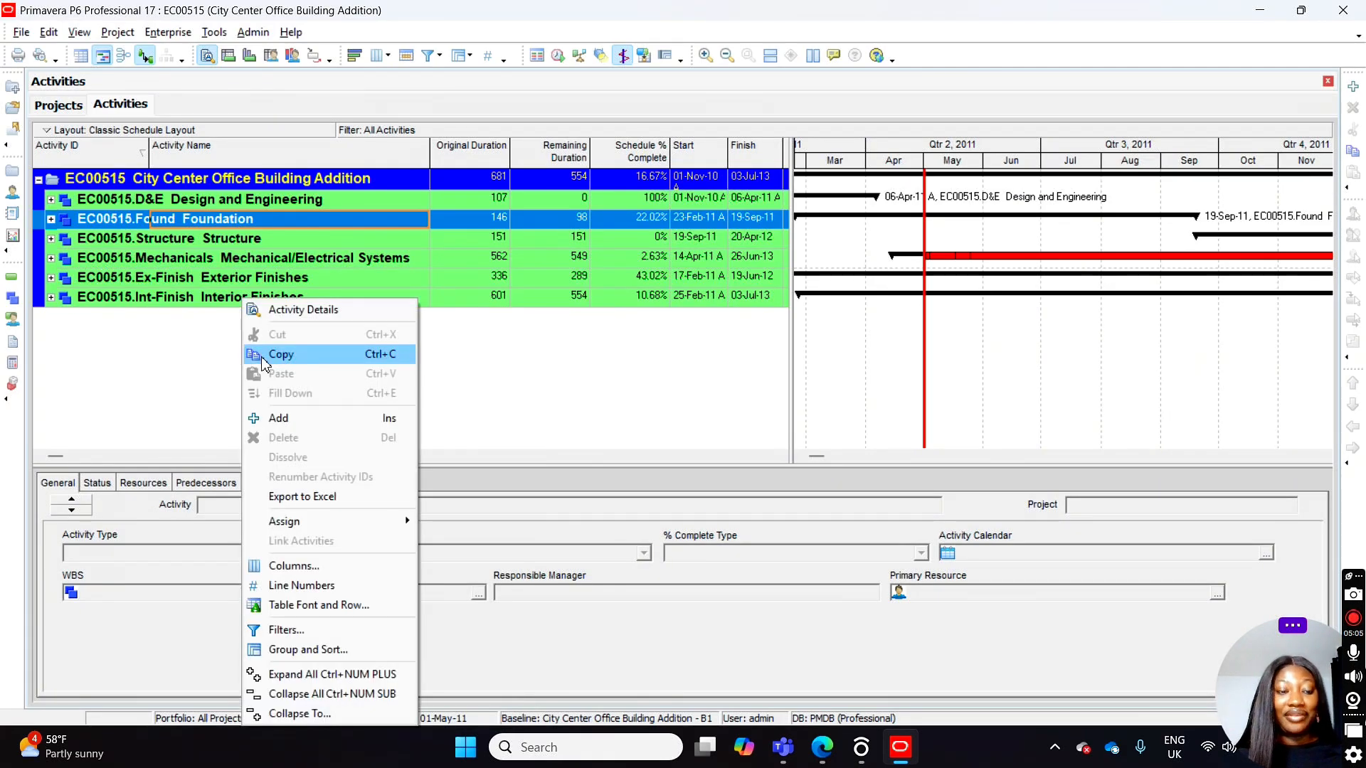
click(289, 695)
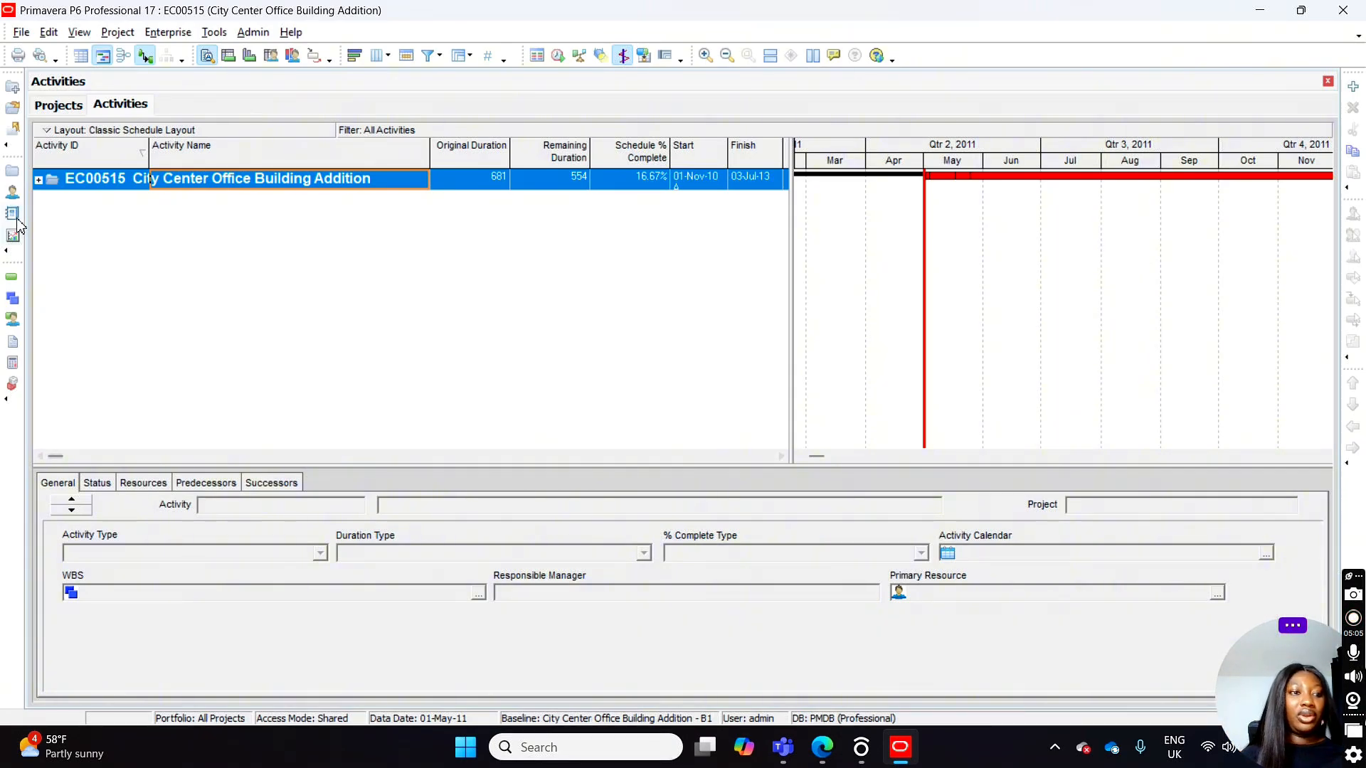
Expand the project and its Foundation group, and review its activities from Begin Building Construction through Install Underground Water Lines
click(40, 180)
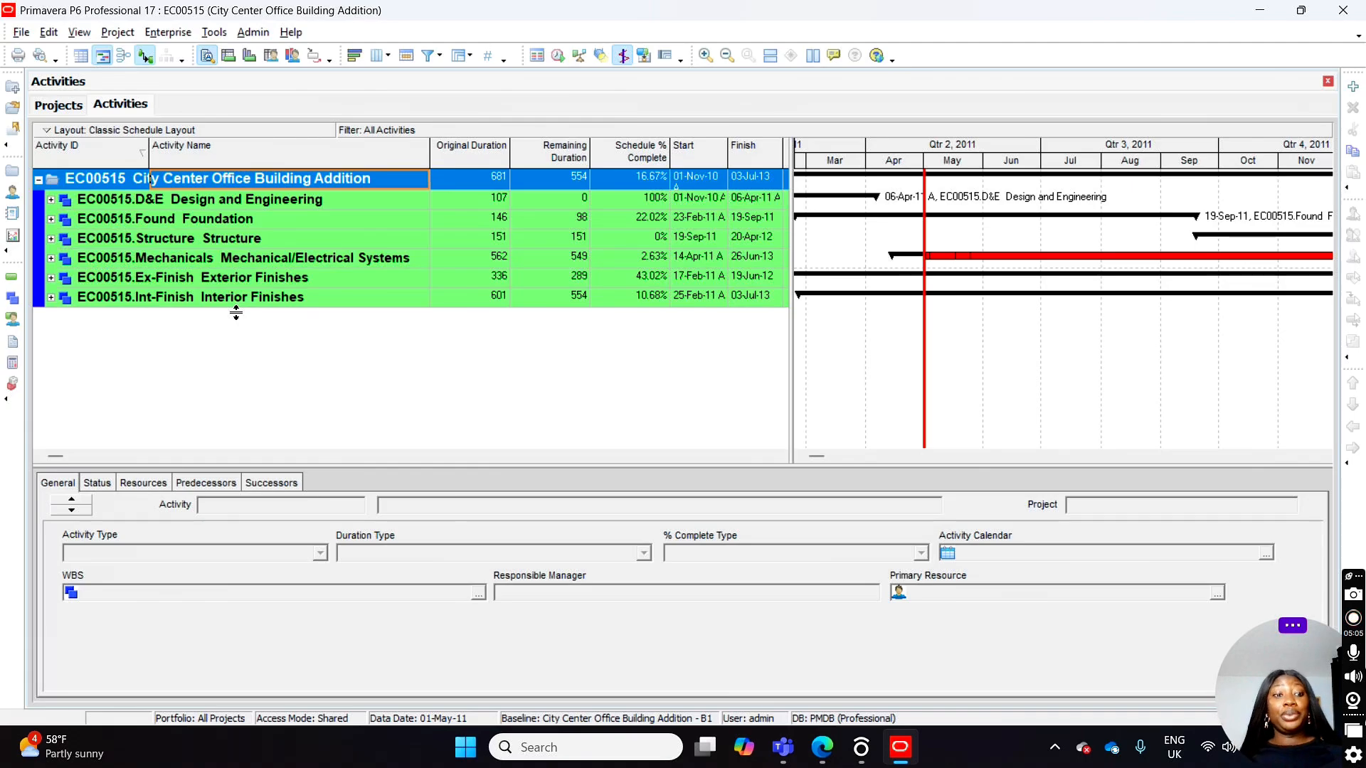
click(51, 219)
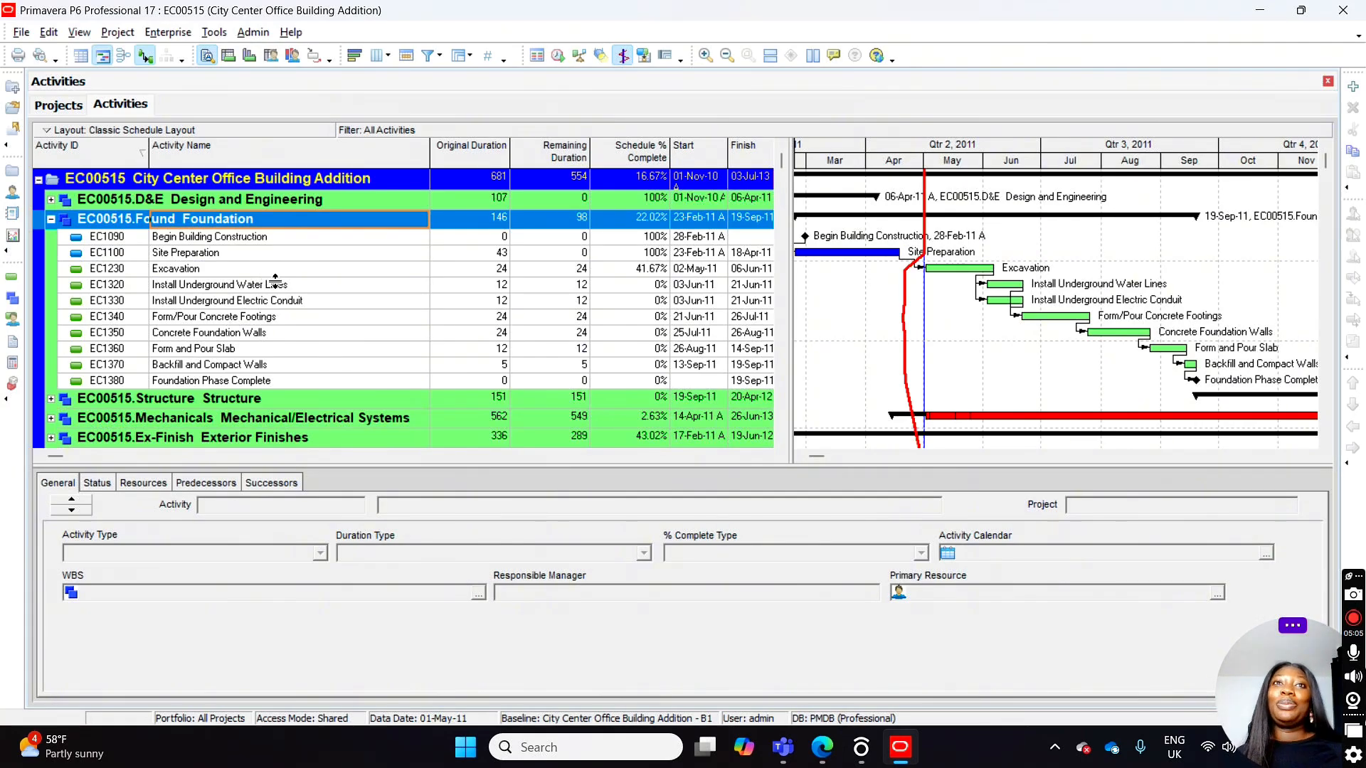
click(222, 243)
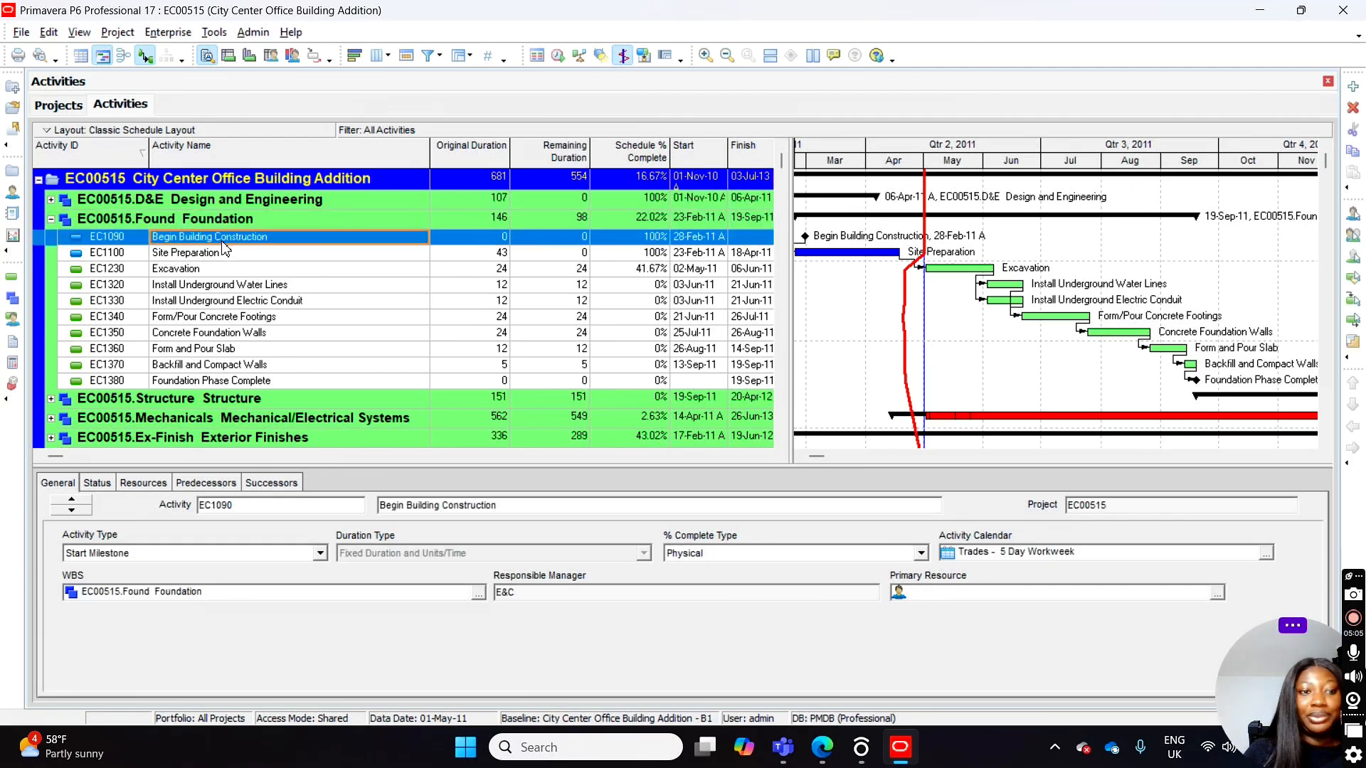
click(199, 258)
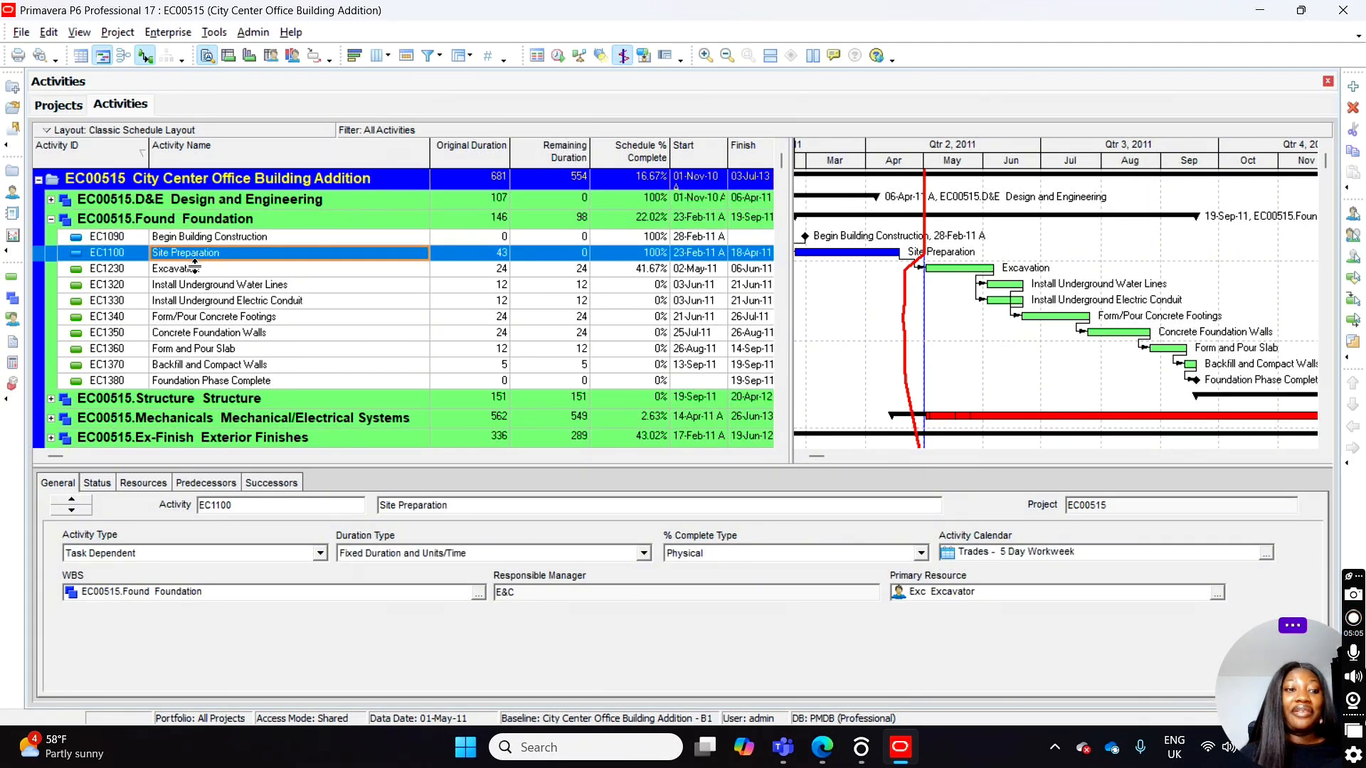
click(193, 273)
click(211, 288)
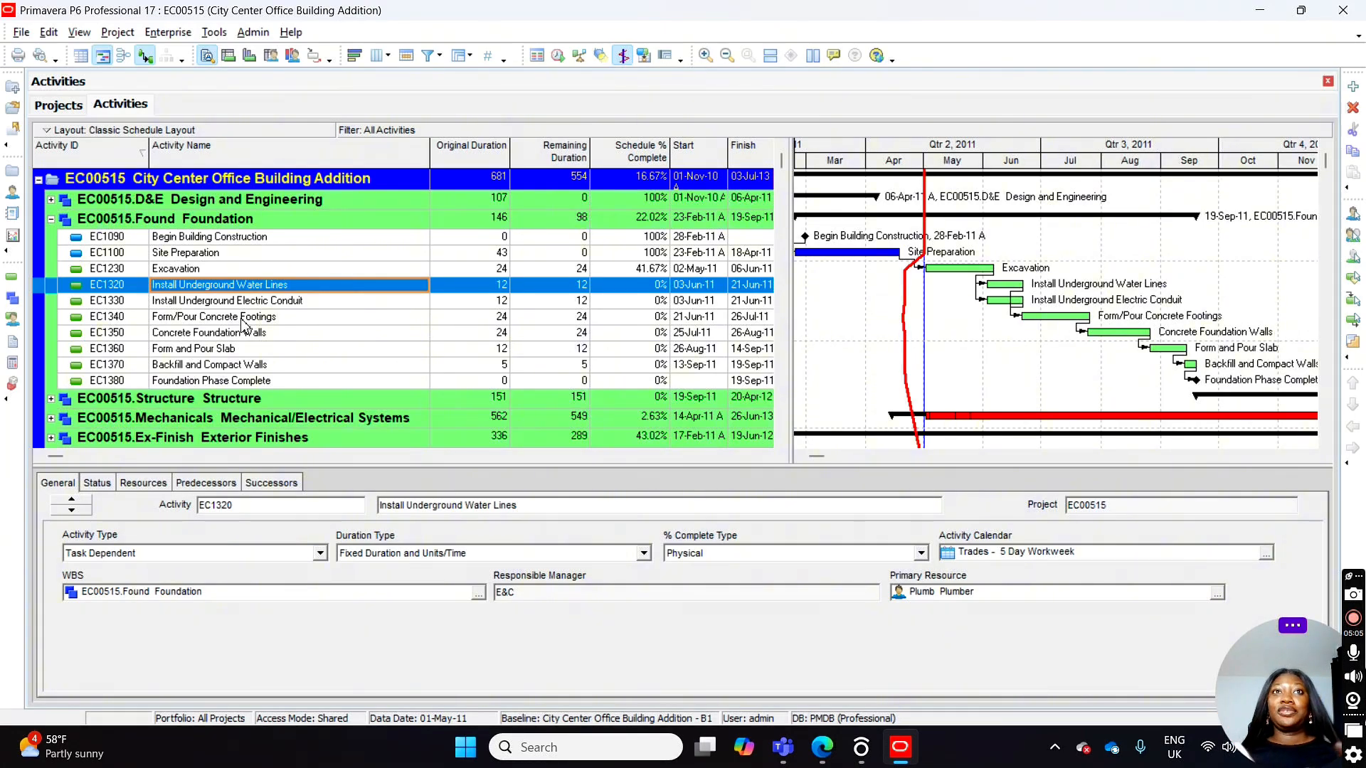
View the available activity types for Begin Building Construction, leaving Start Milestone selected
click(276, 242)
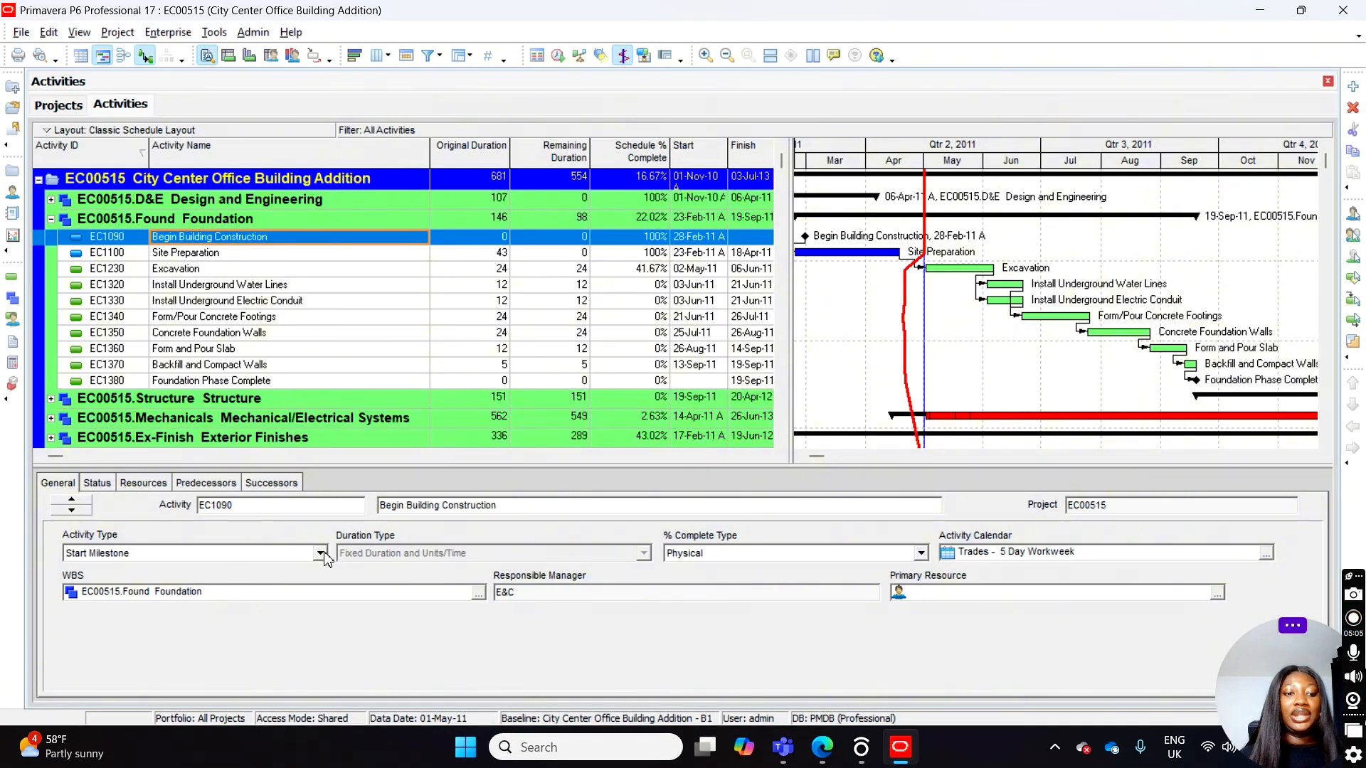
click(321, 553)
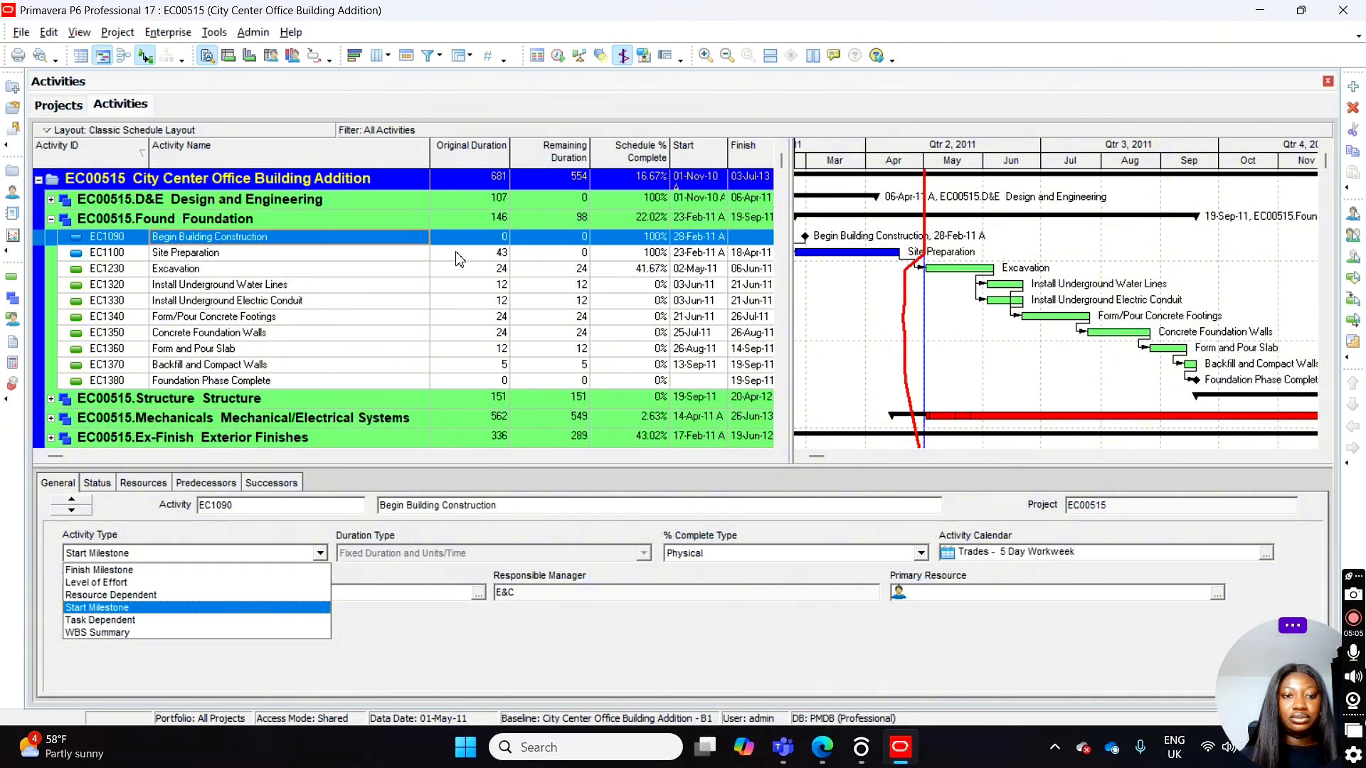
click(476, 241)
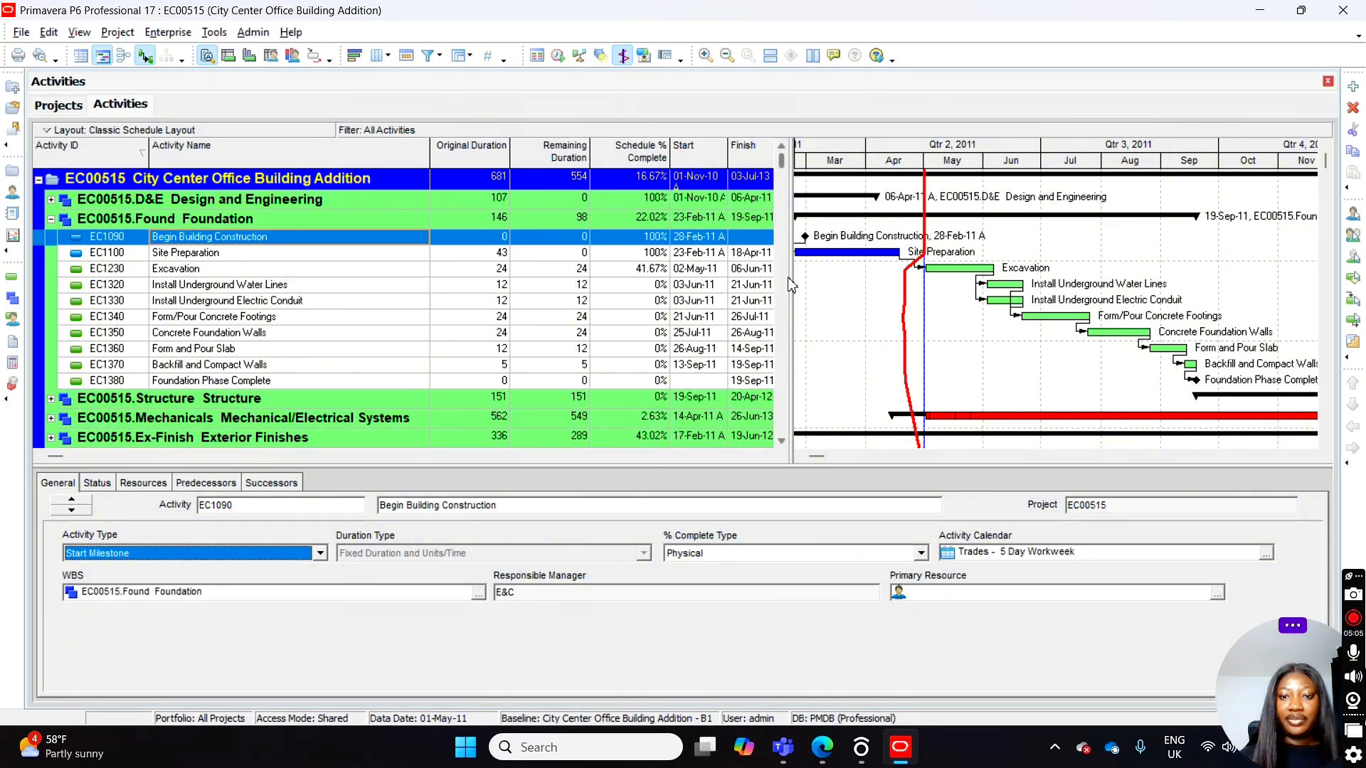
Widen the activity table to reveal Total Float, and compare the dates of Begin Building Construction, Site Preparation and Foundation Phase Complete
drag(874, 284, 870, 284)
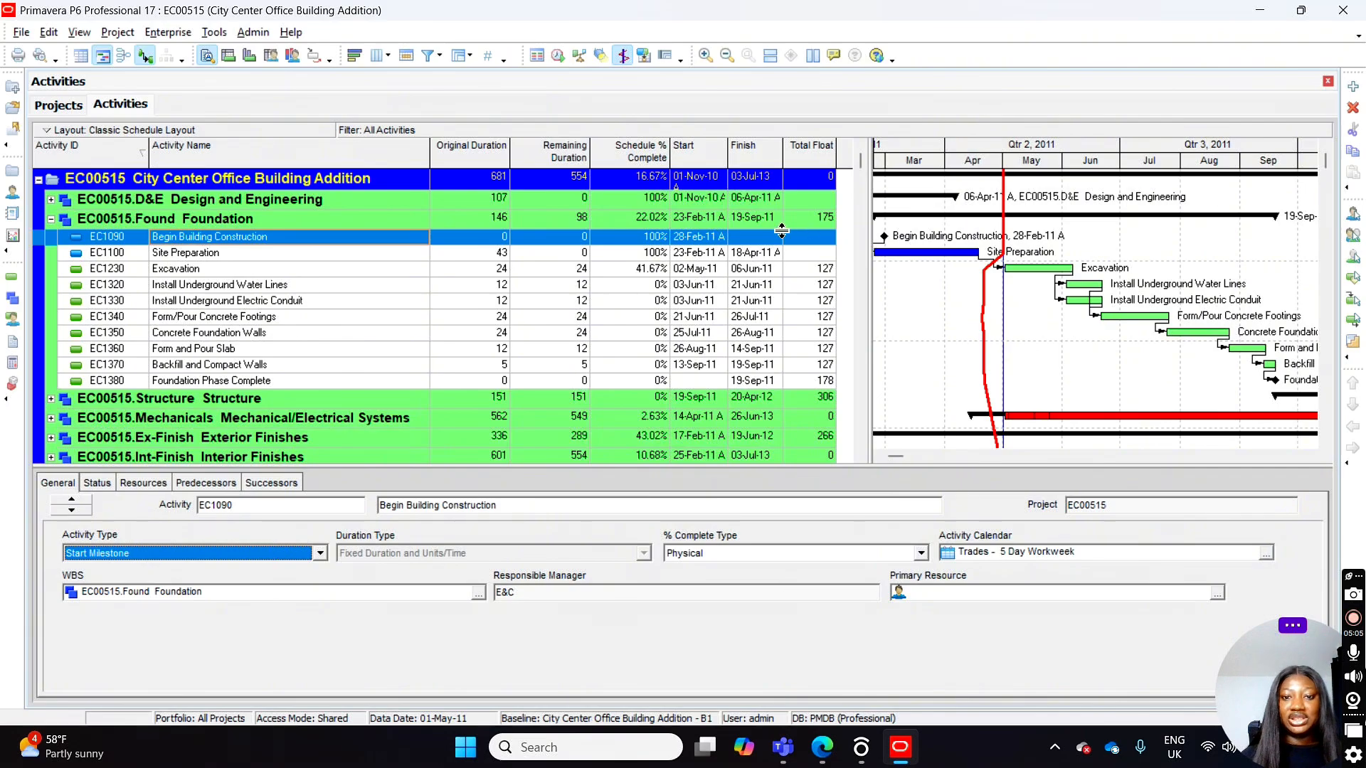
click(755, 238)
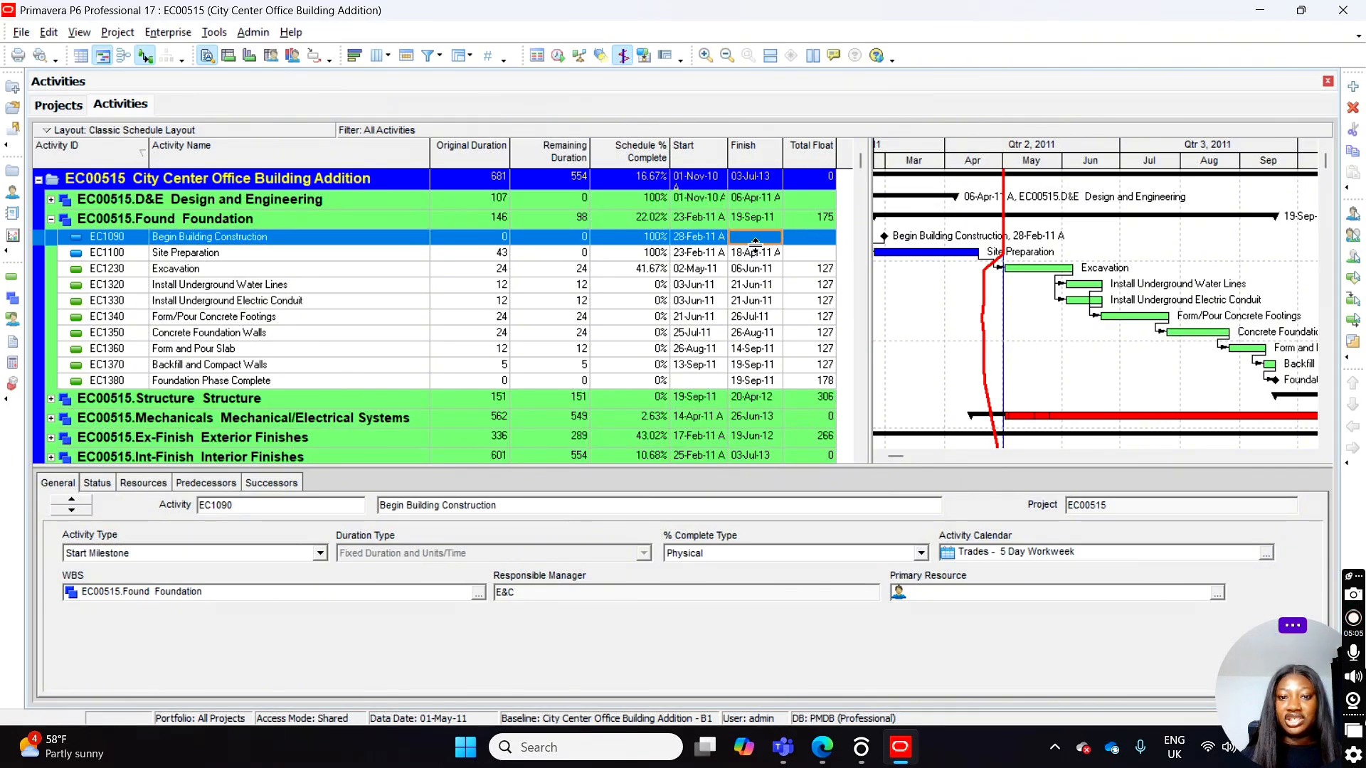
click(697, 254)
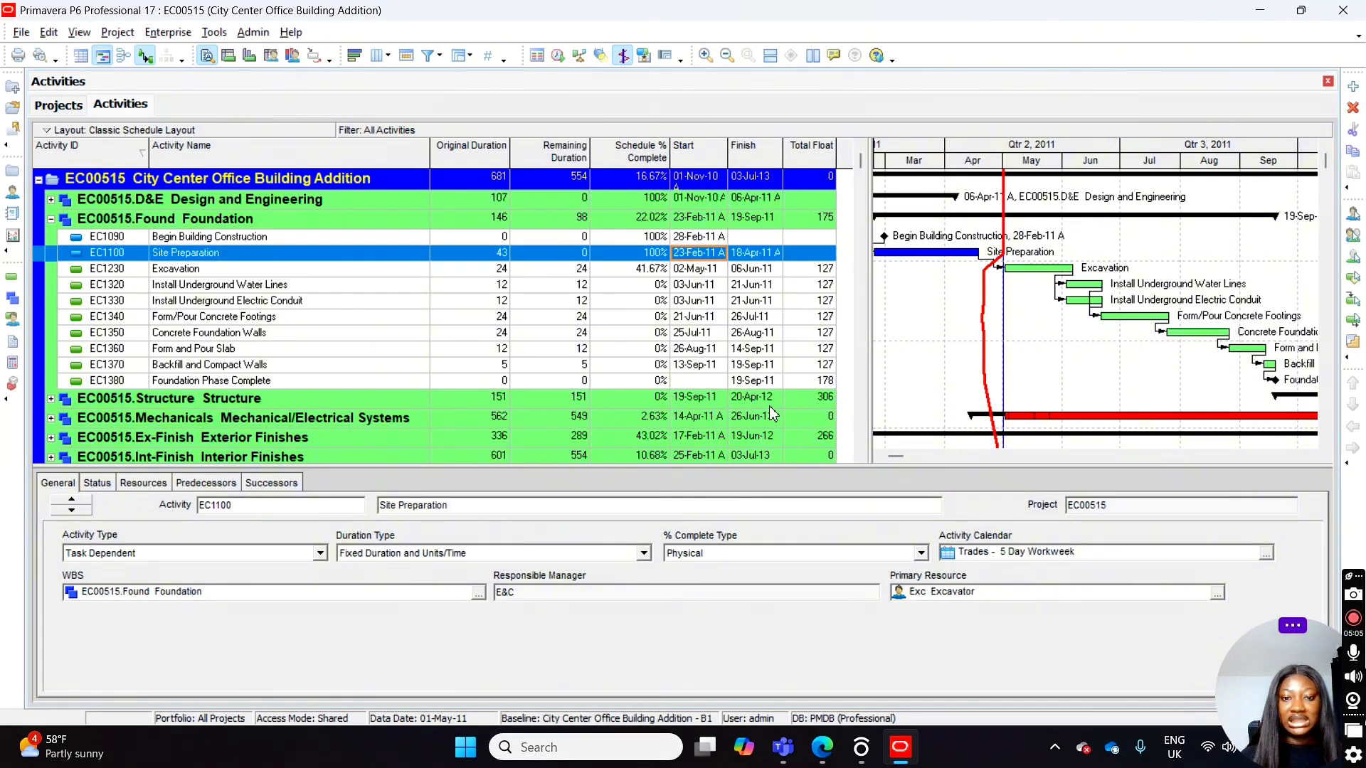
click(759, 382)
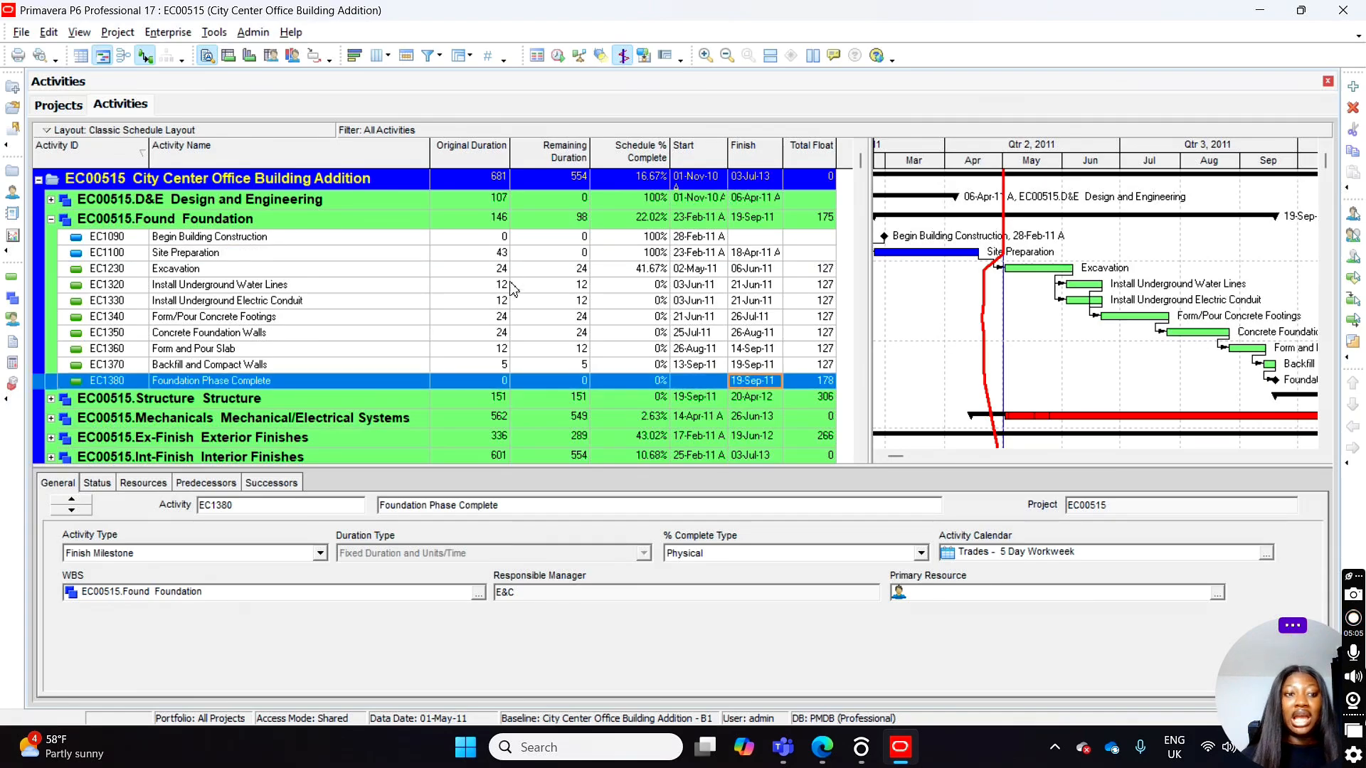
click(288, 256)
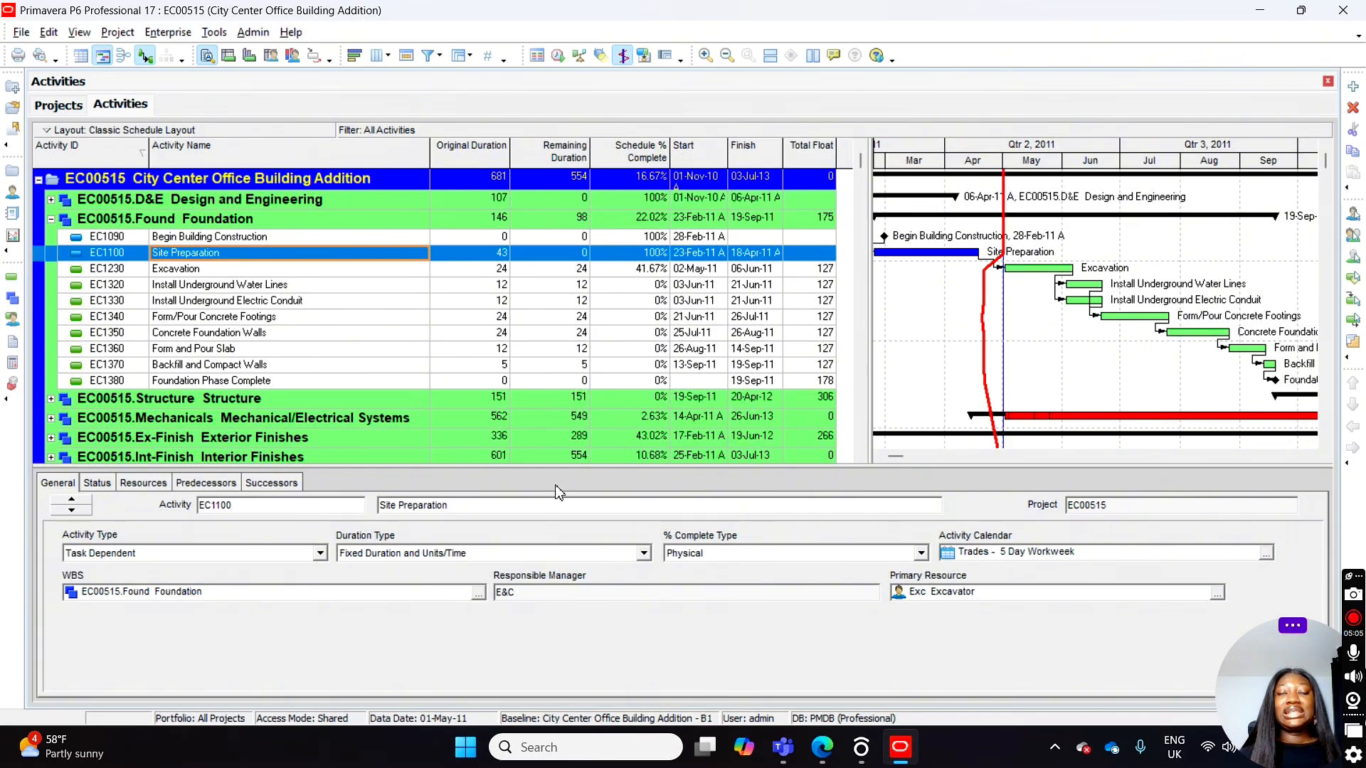
Examine the status and resource details of Begin Building Construction, and the resources assigned to Site Preparation
click(263, 237)
click(107, 483)
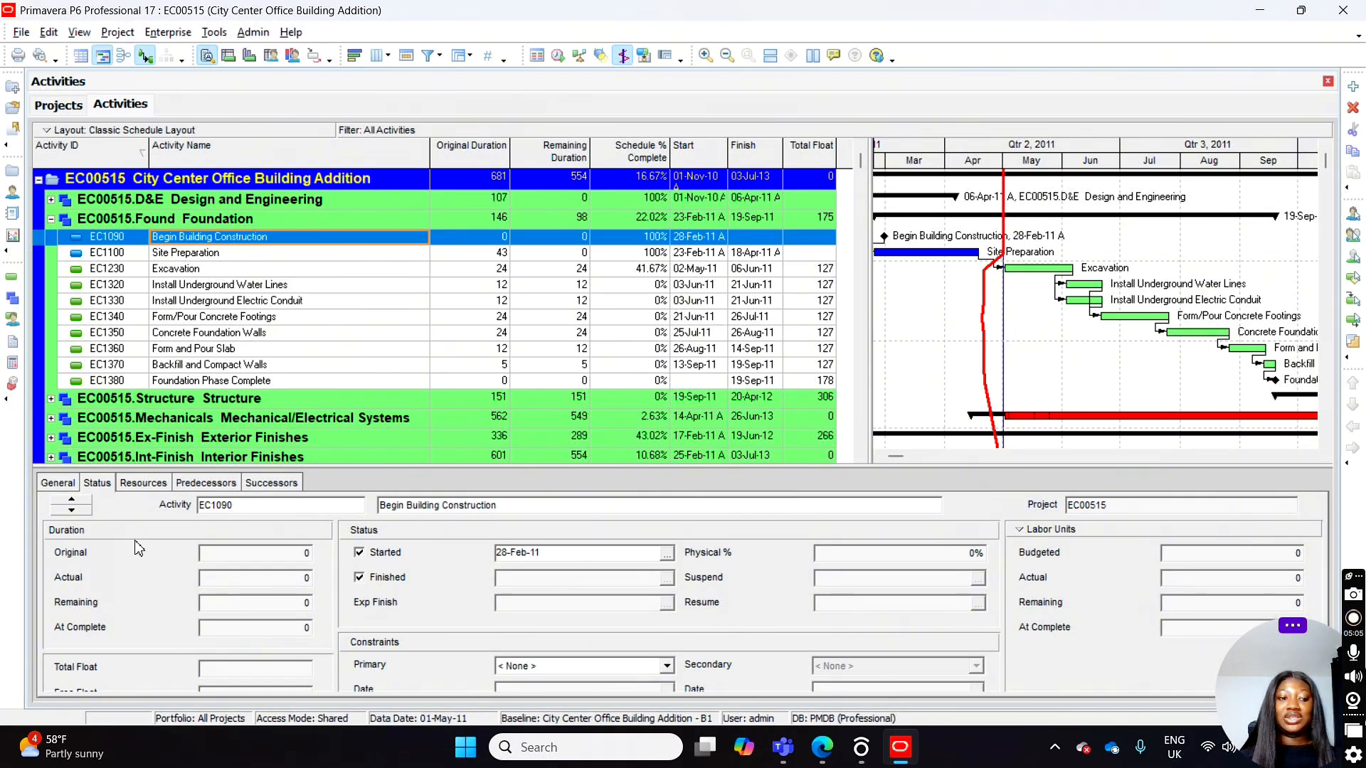
click(144, 483)
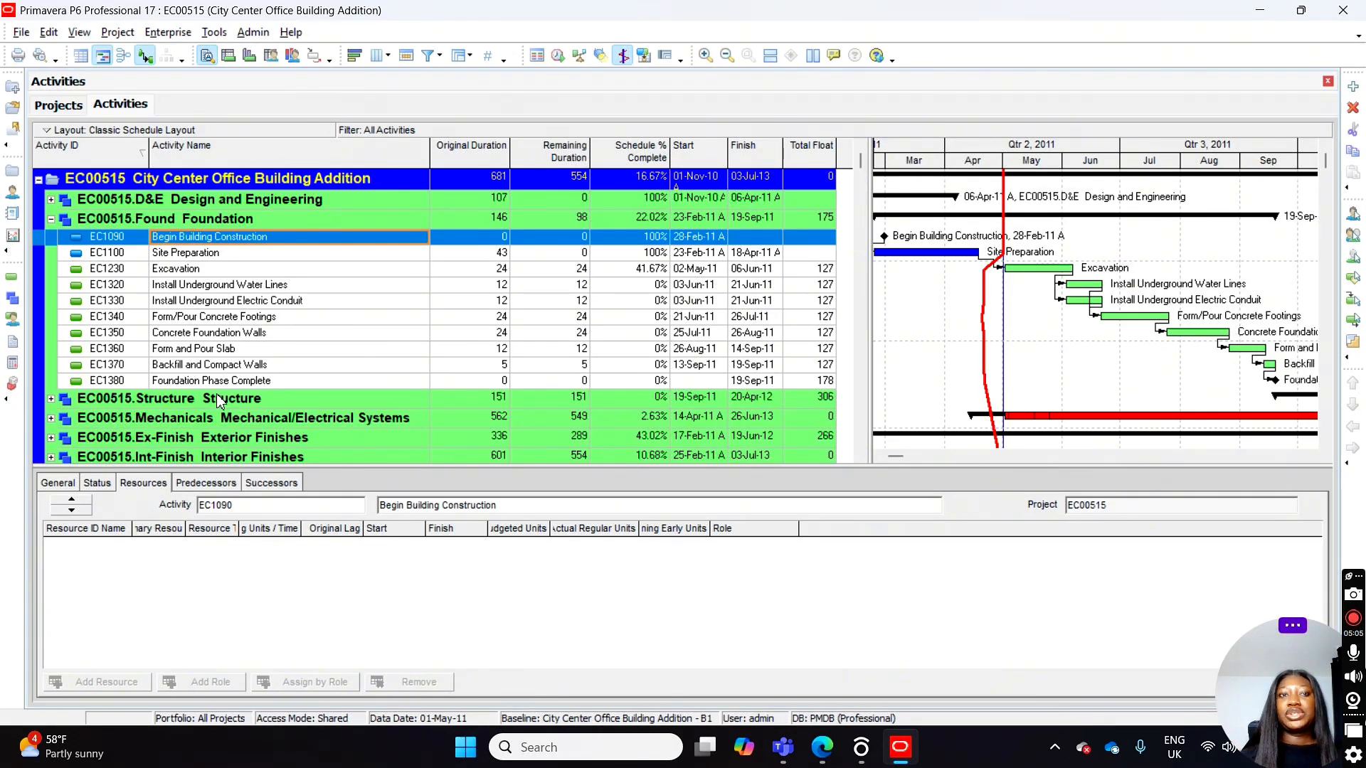
click(184, 255)
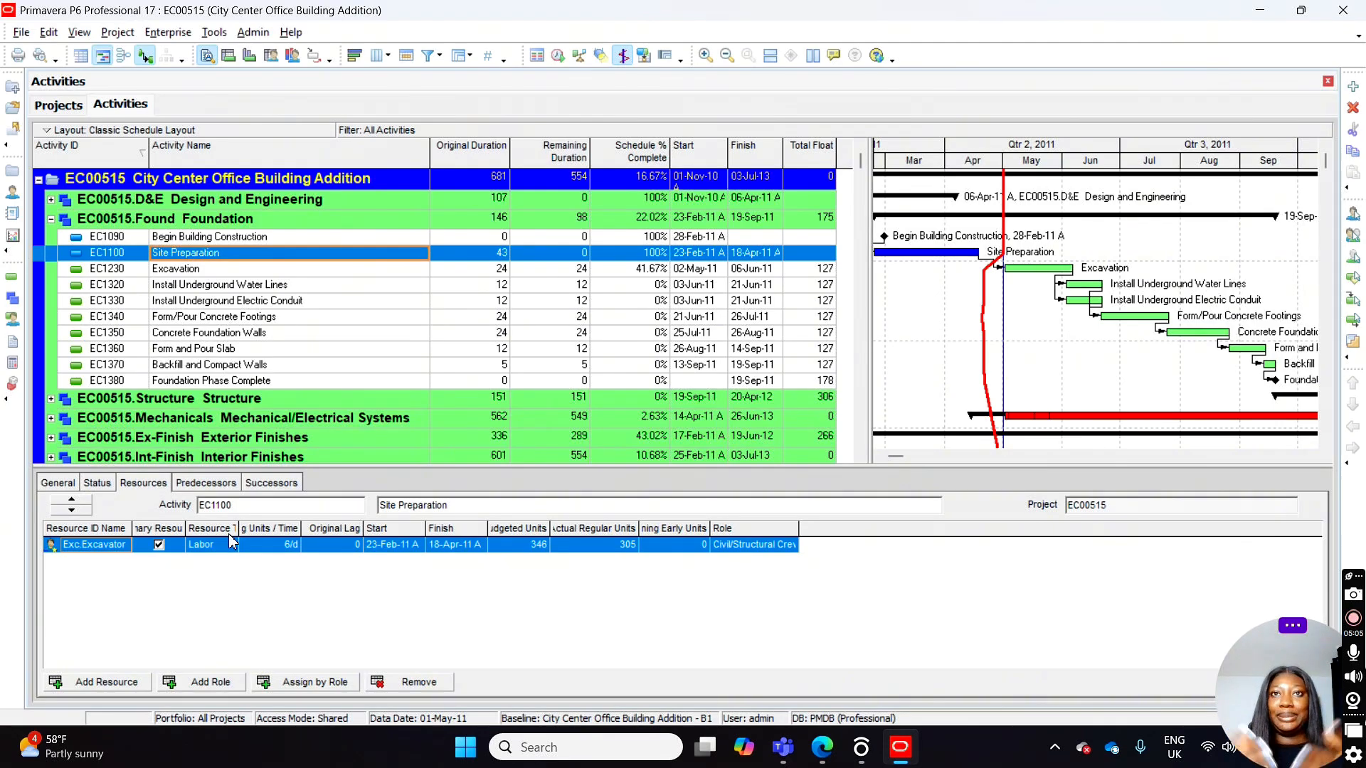
Examine the predecessors and successors of Site Preparation, and the successors of Install Underground Water Lines and Install Underground Electric Conduit
click(205, 484)
click(265, 484)
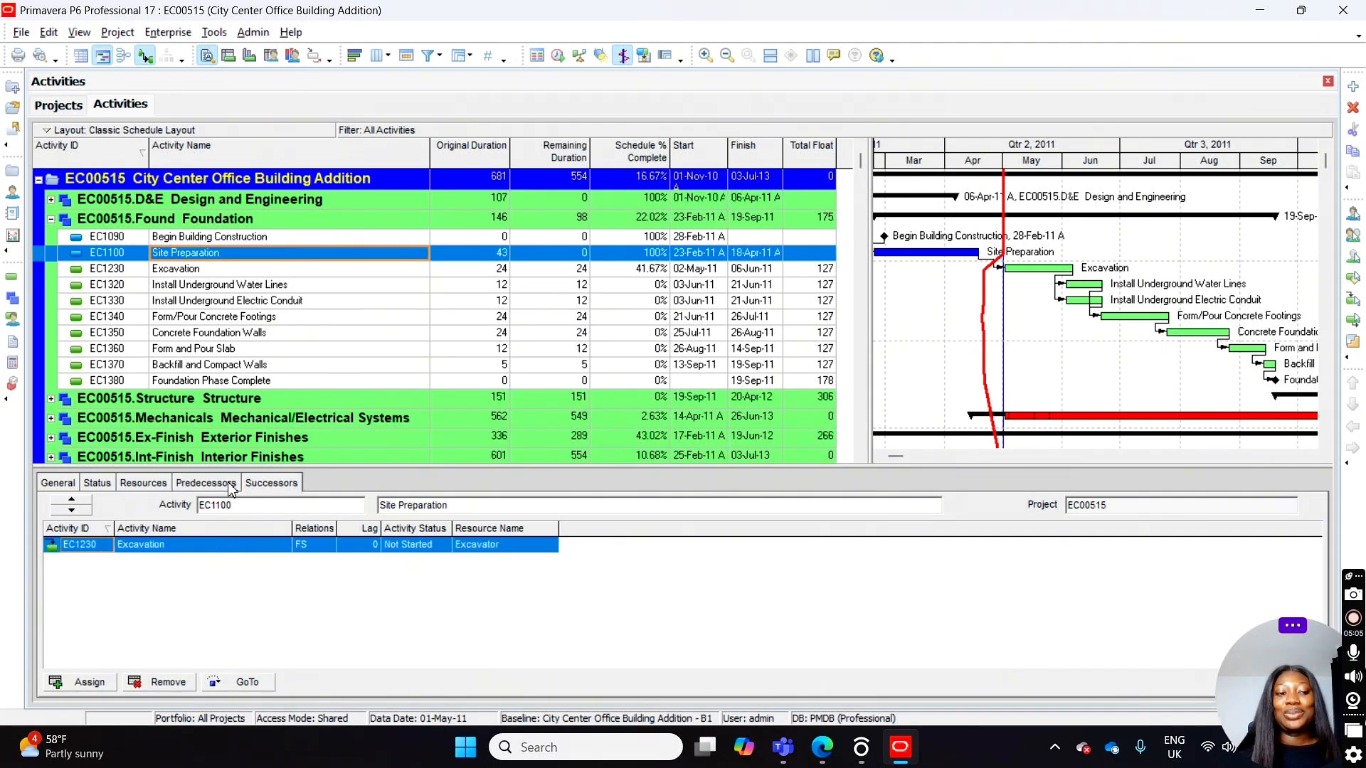
click(228, 488)
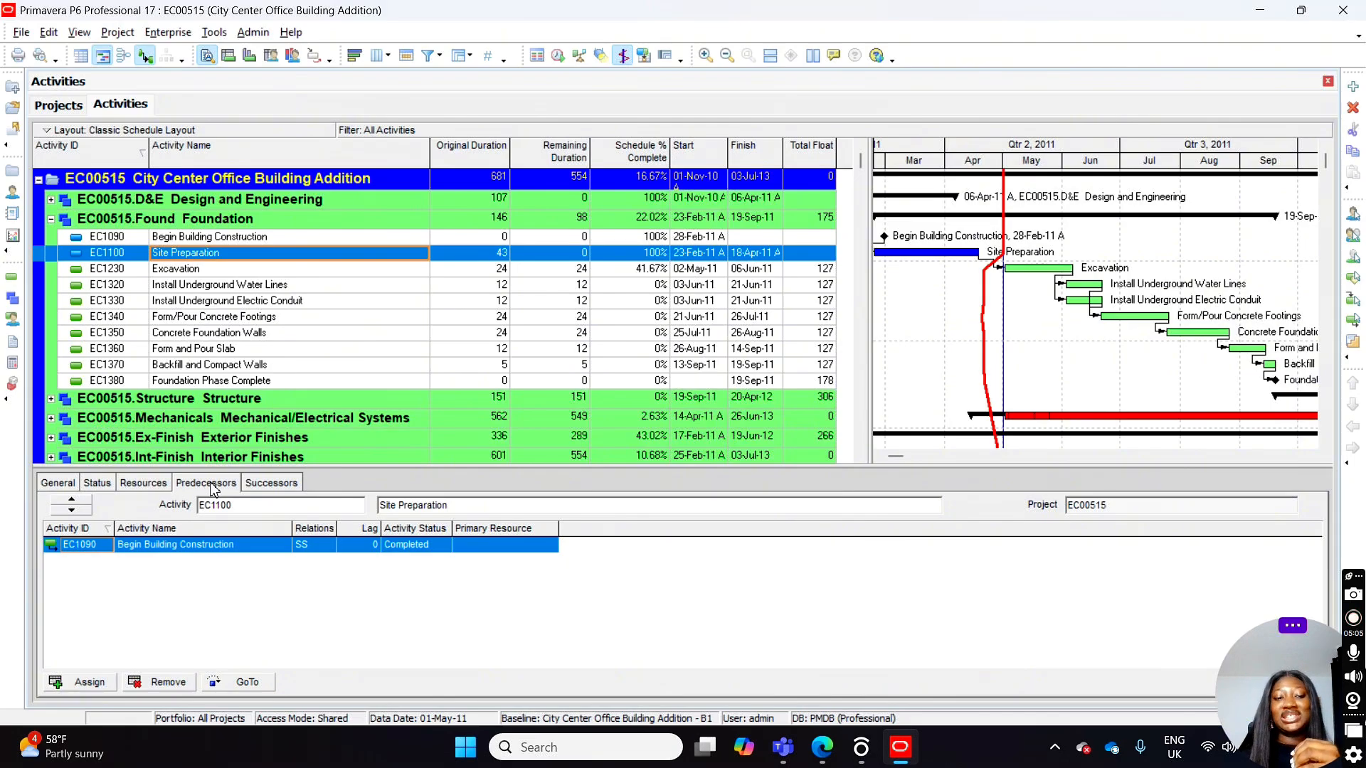
click(291, 481)
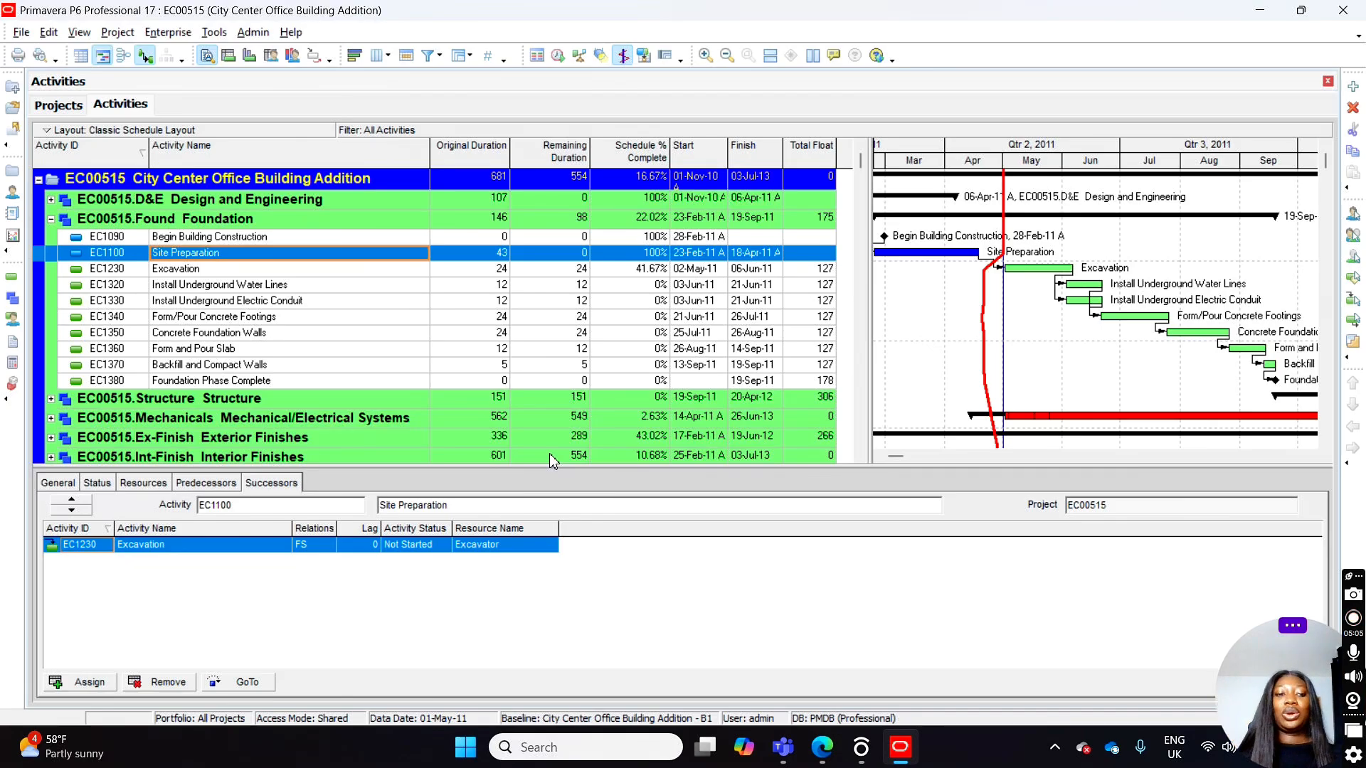
click(290, 287)
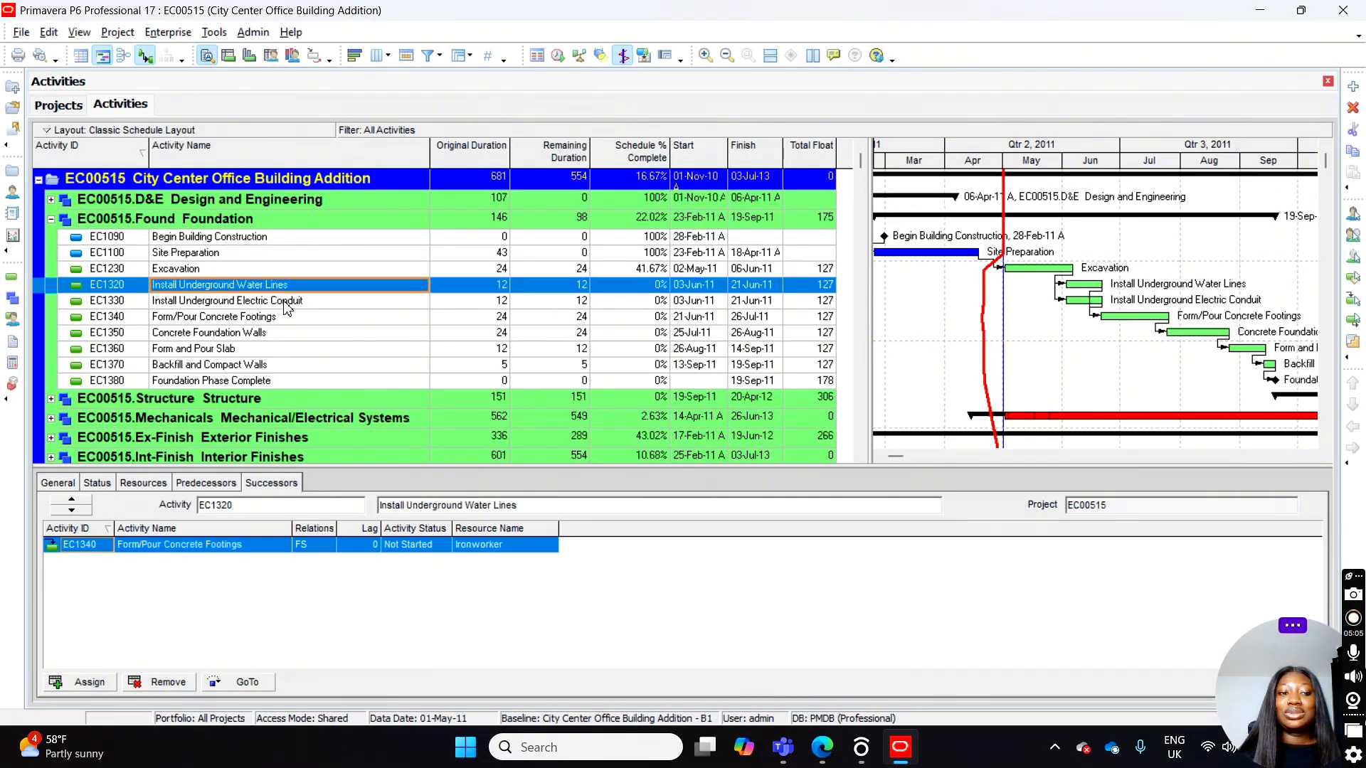
click(289, 303)
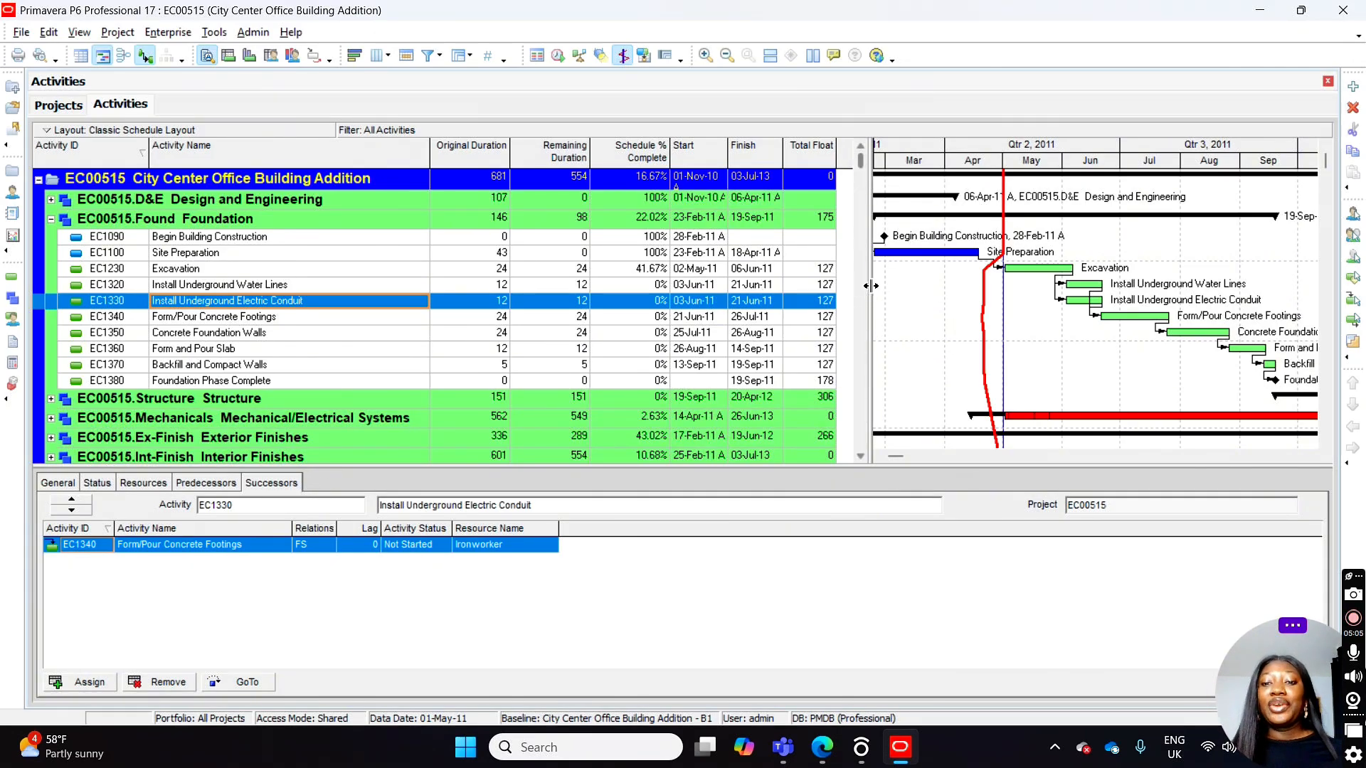
Enlarge the Gantt chart, expand the Structure, Mechanical/Electrical Systems and Elevator groups, and widen the activity table back to the Total Float column
drag(871, 285, 610, 274)
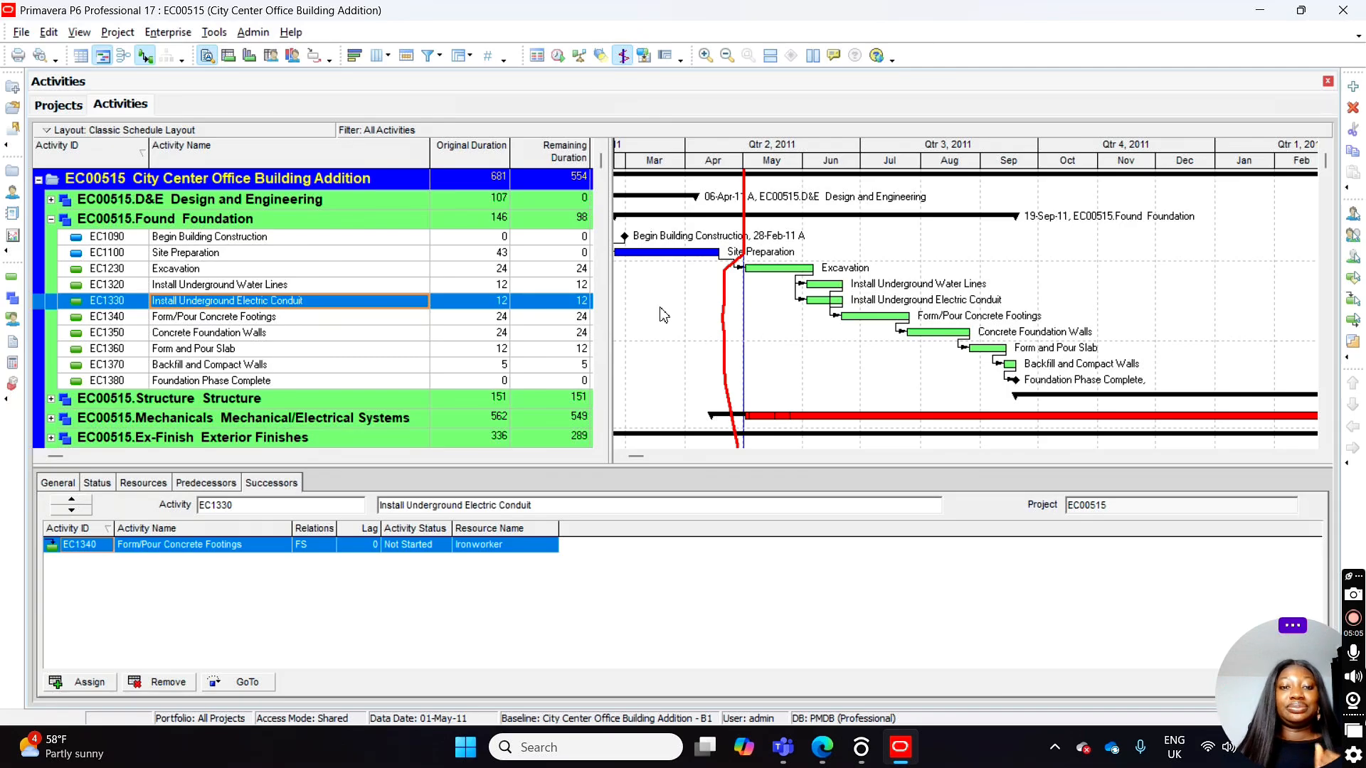
scroll(692, 297, down, 1)
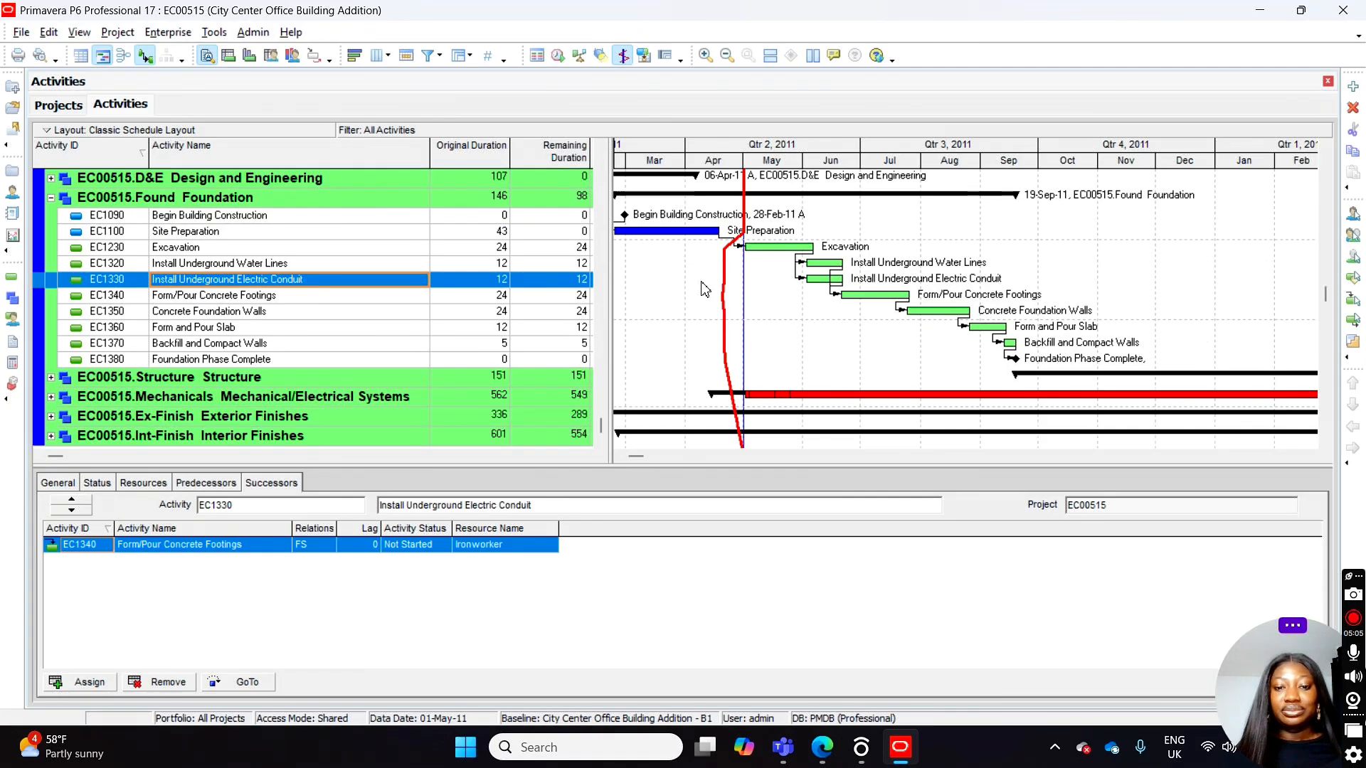
click(50, 377)
click(52, 389)
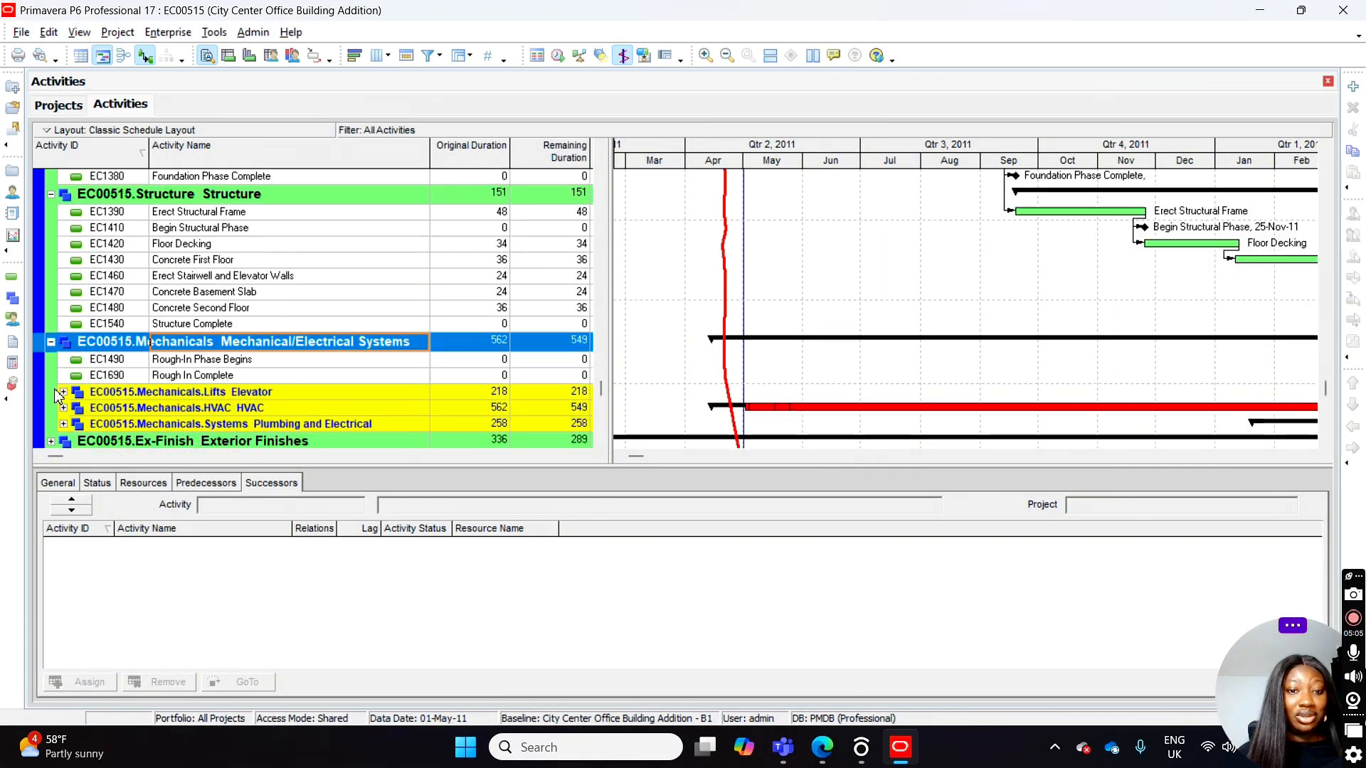
click(63, 392)
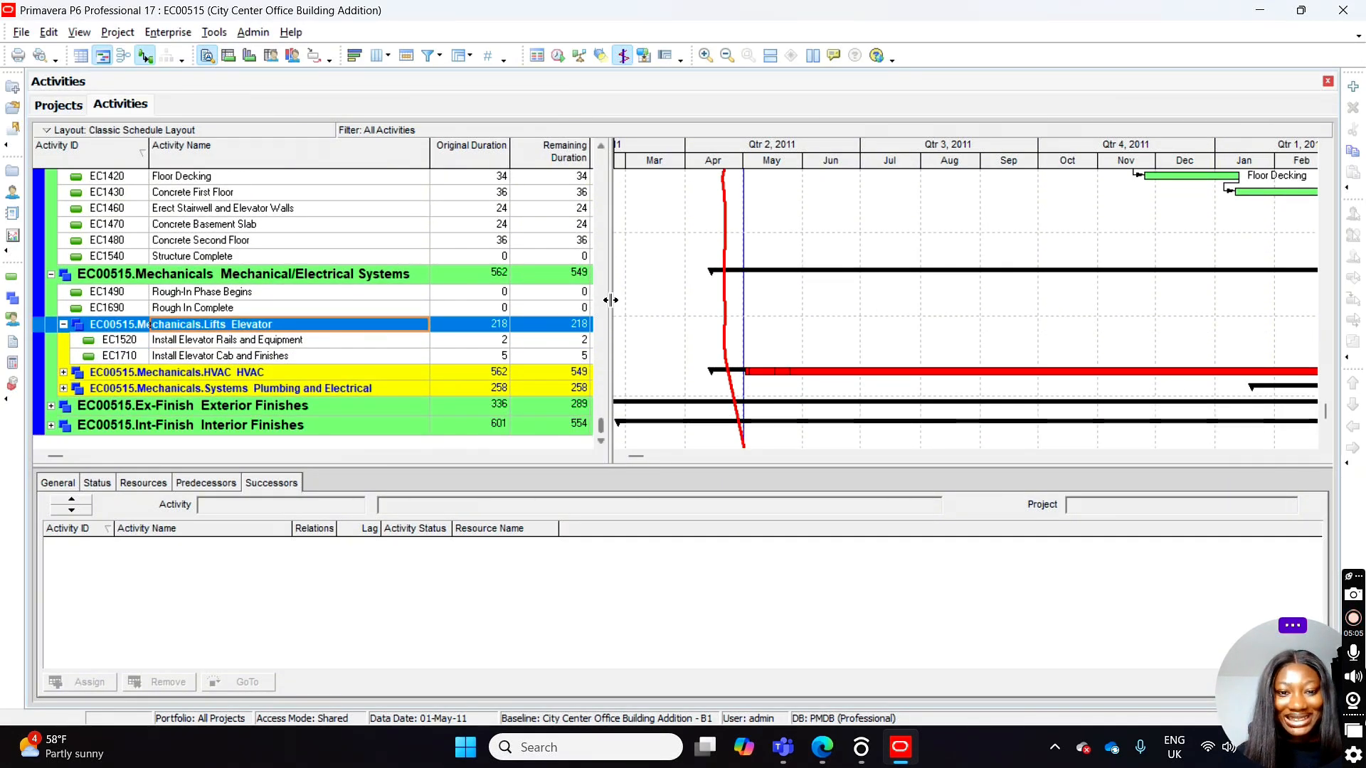
drag(609, 297, 831, 306)
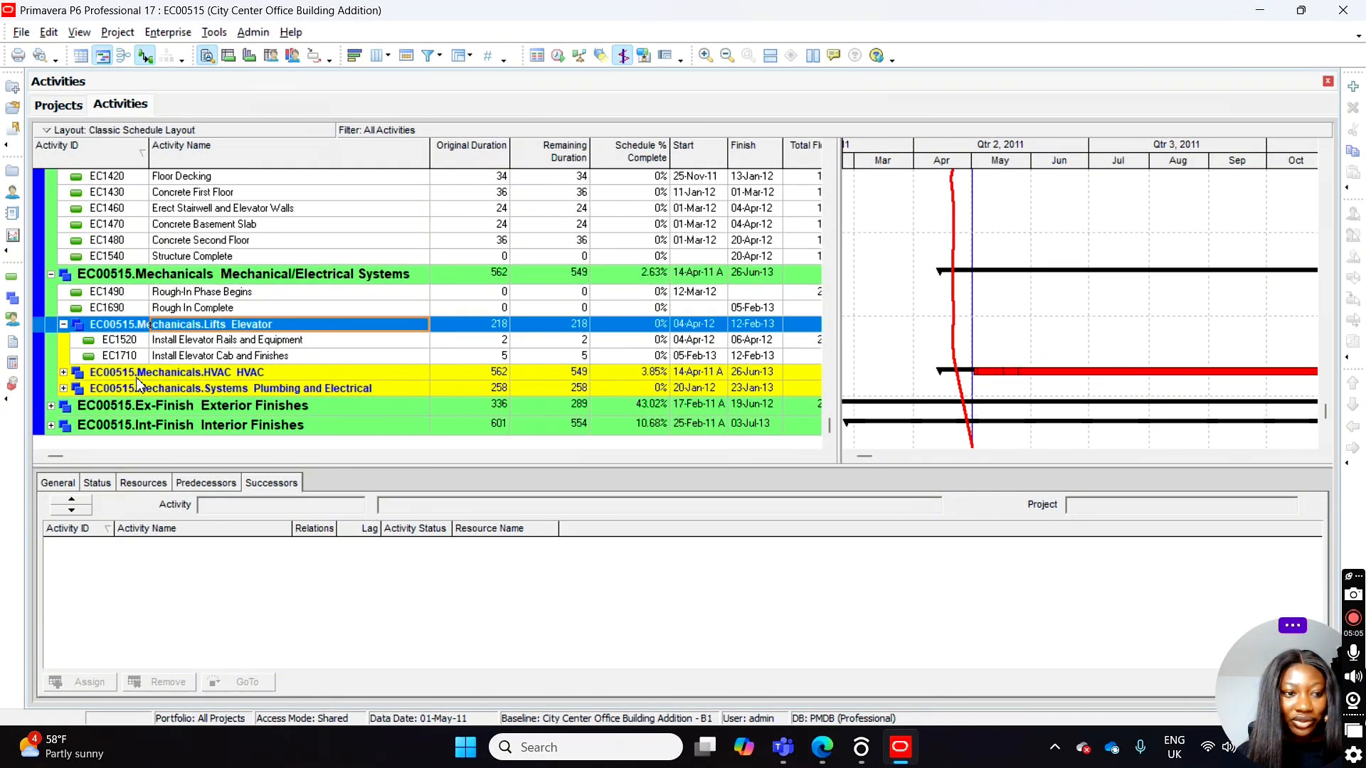
Expand the Plumbing and Electrical, Exterior Finishes and Brick groups, and select the Award Contract for Brick activity
click(63, 388)
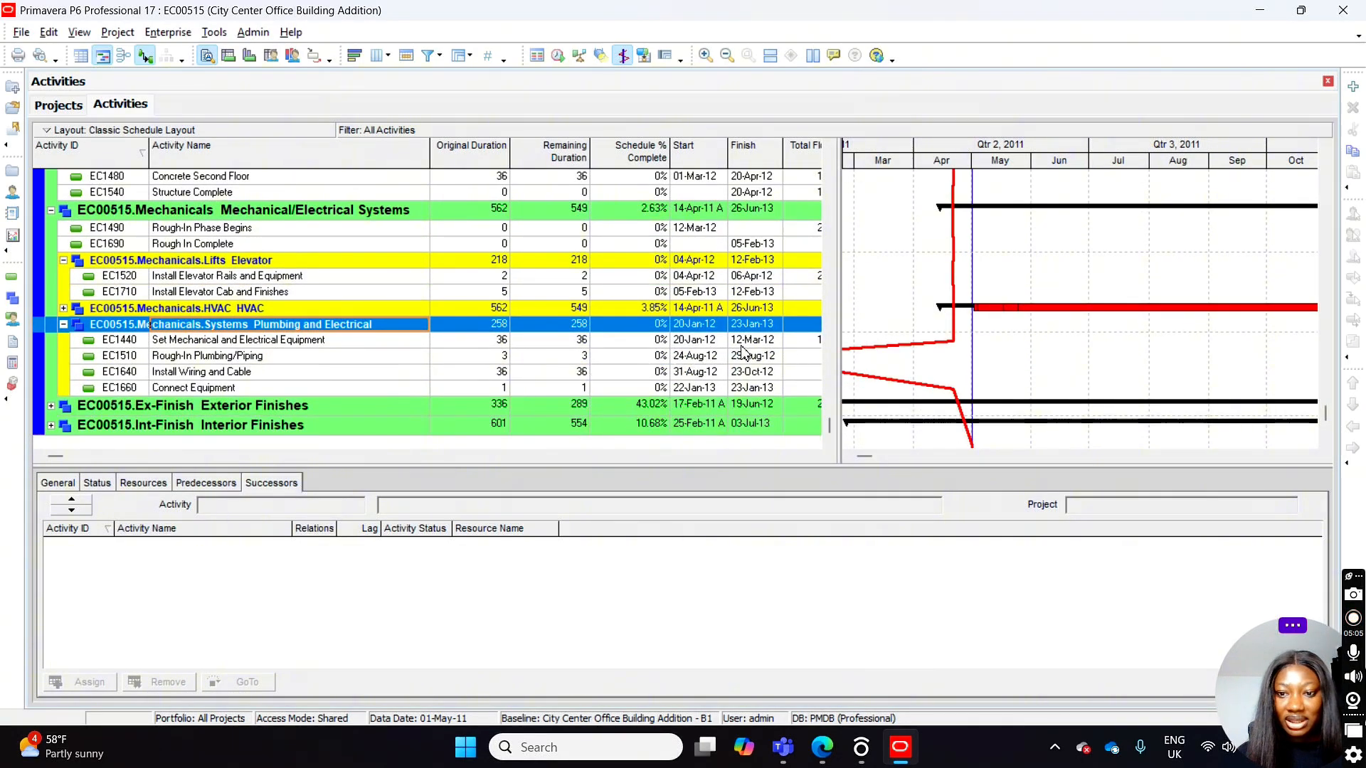
click(228, 341)
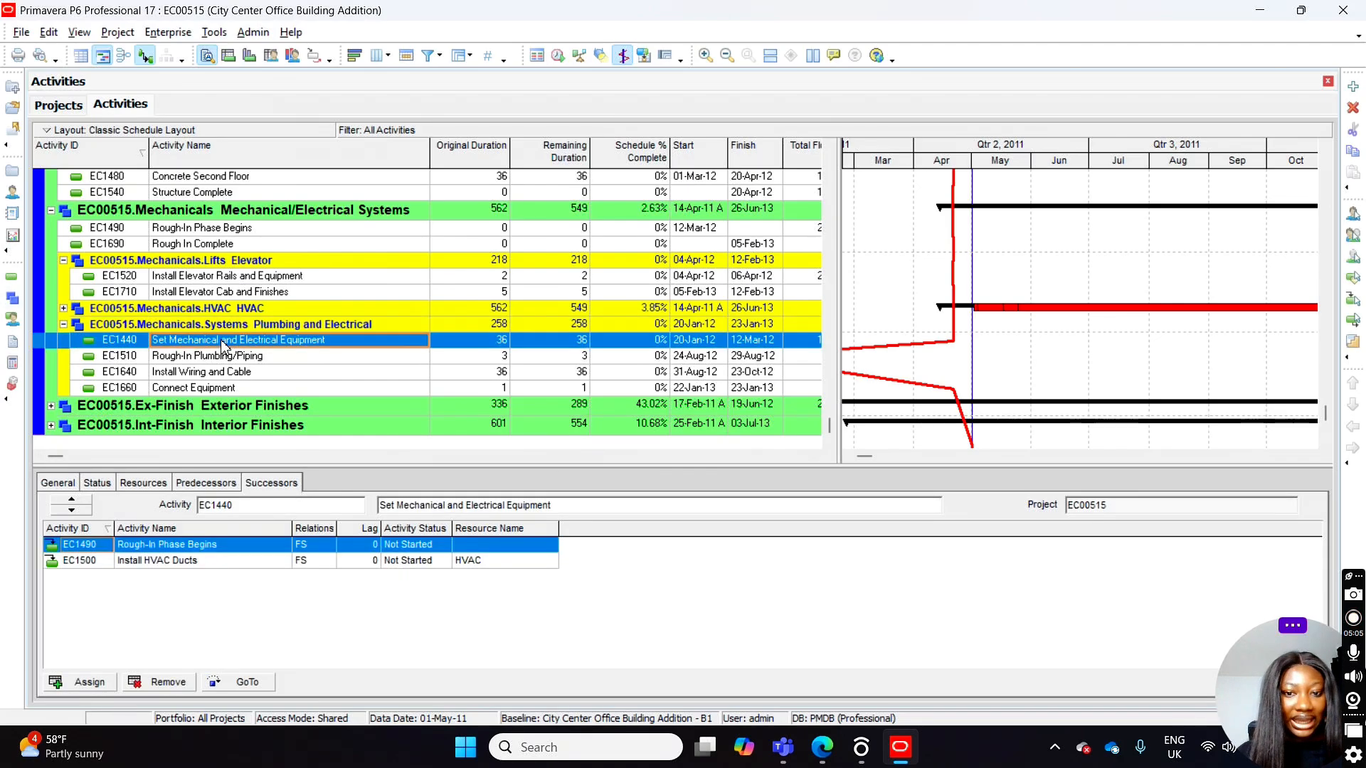
click(51, 407)
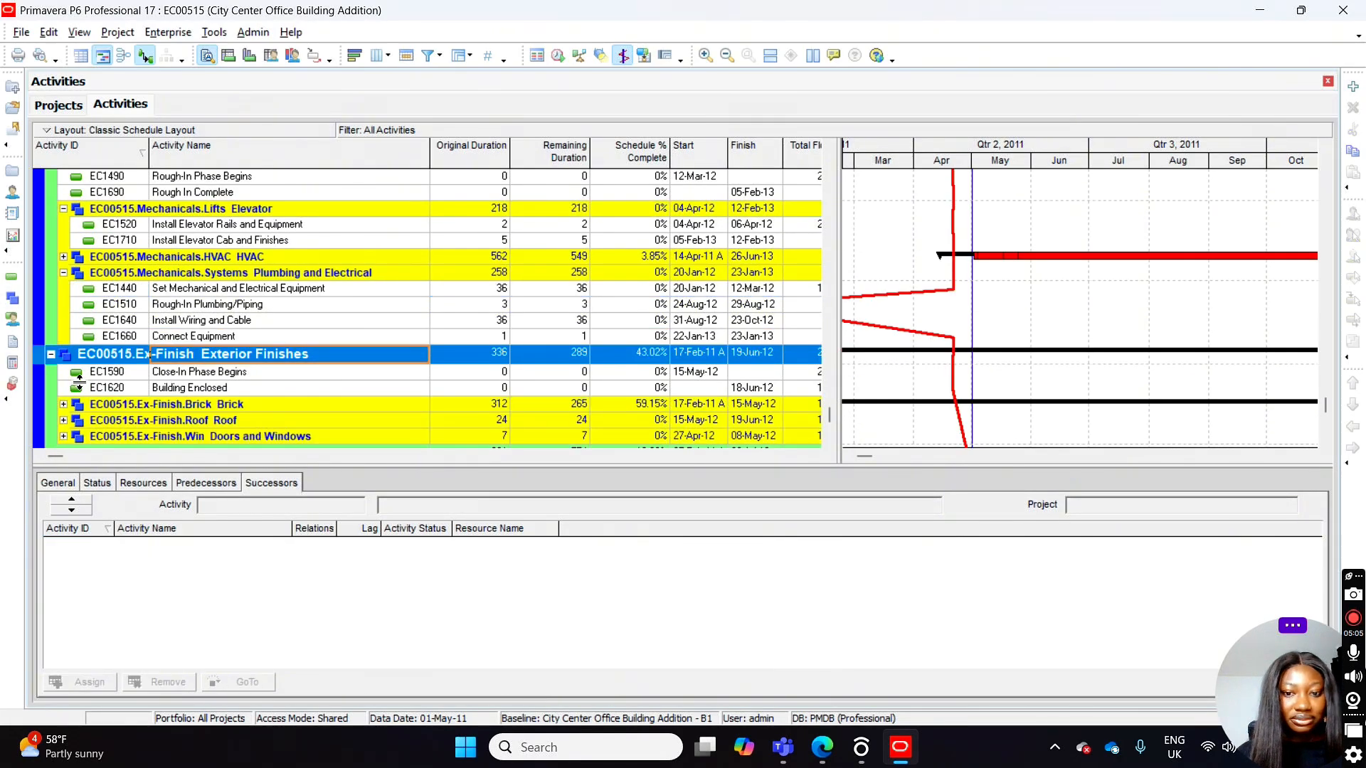
click(64, 390)
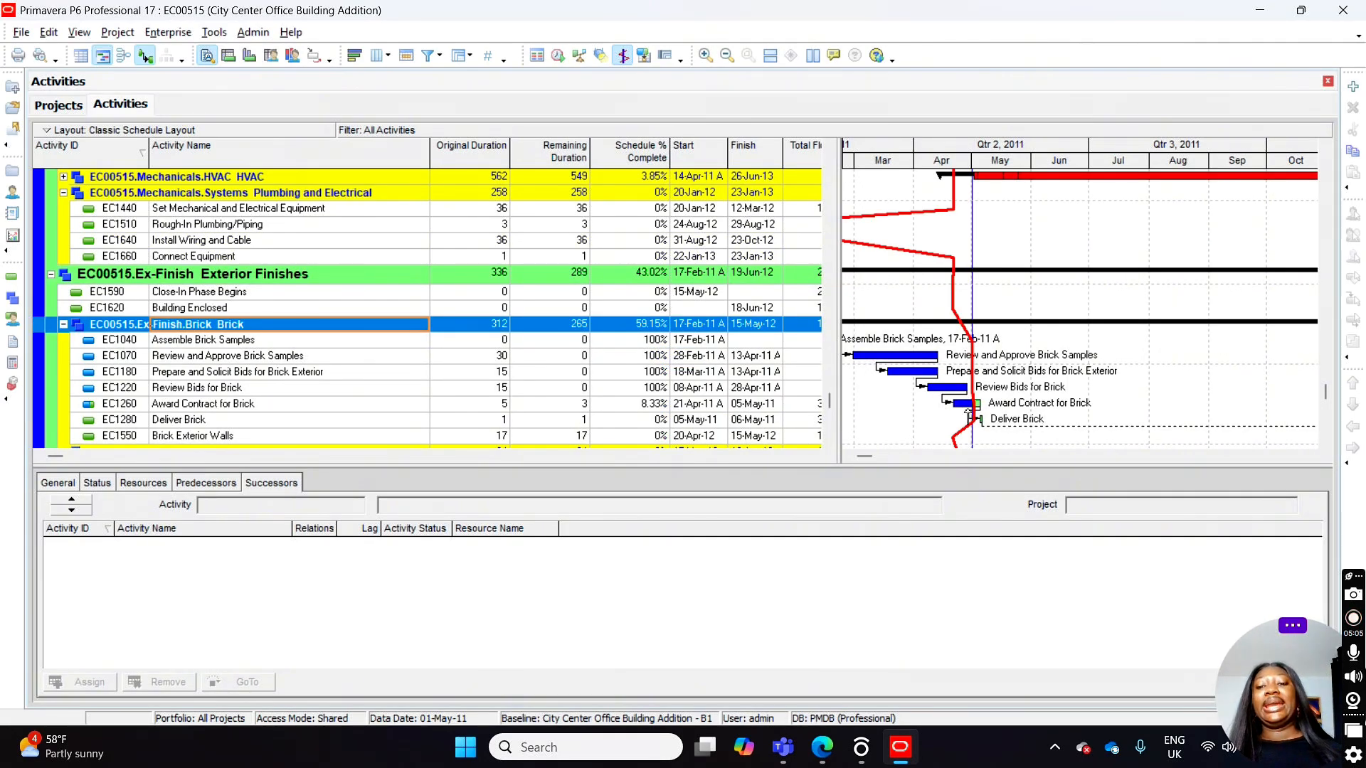
click(758, 405)
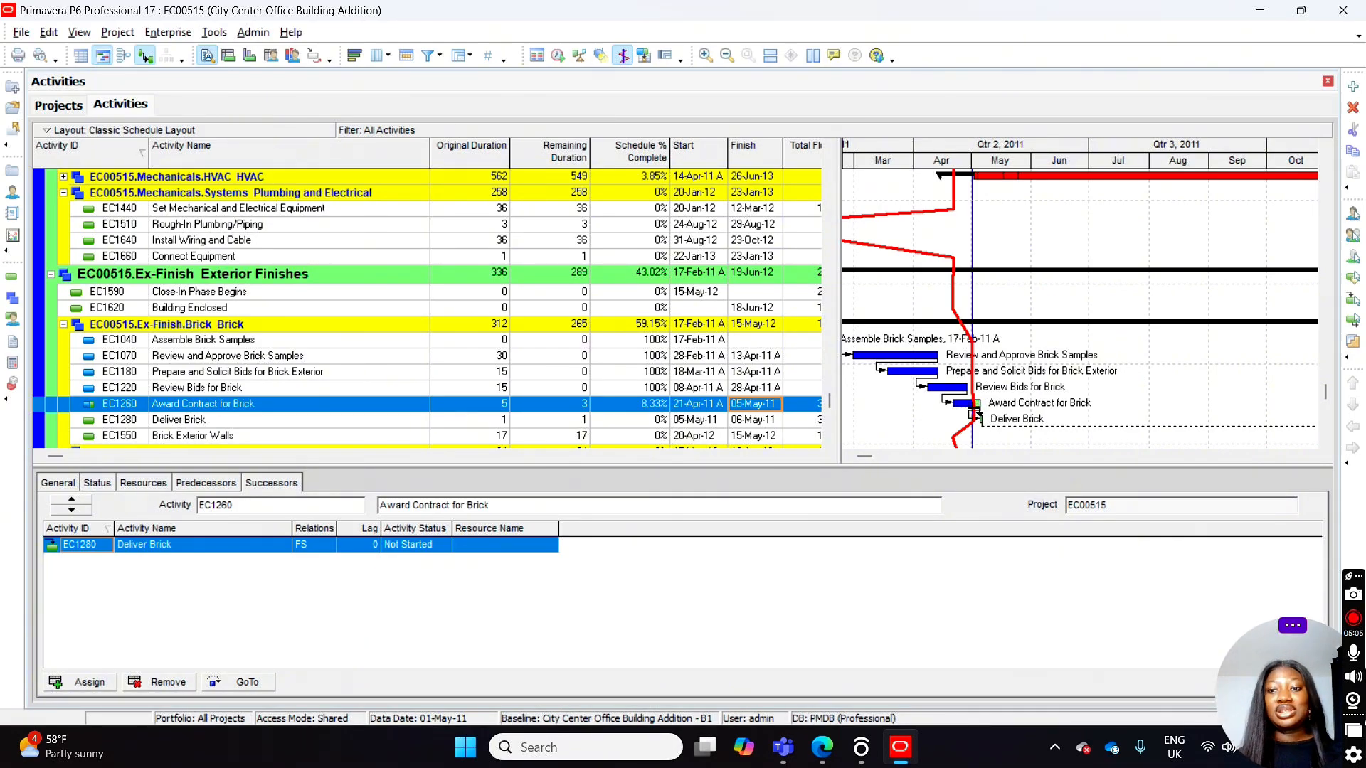
Collapse all groups in the activity table, and expand the City Center Office Building Addition project to its main WBS groups
scroll(976, 414, down, 1)
scroll(261, 324, up, 3)
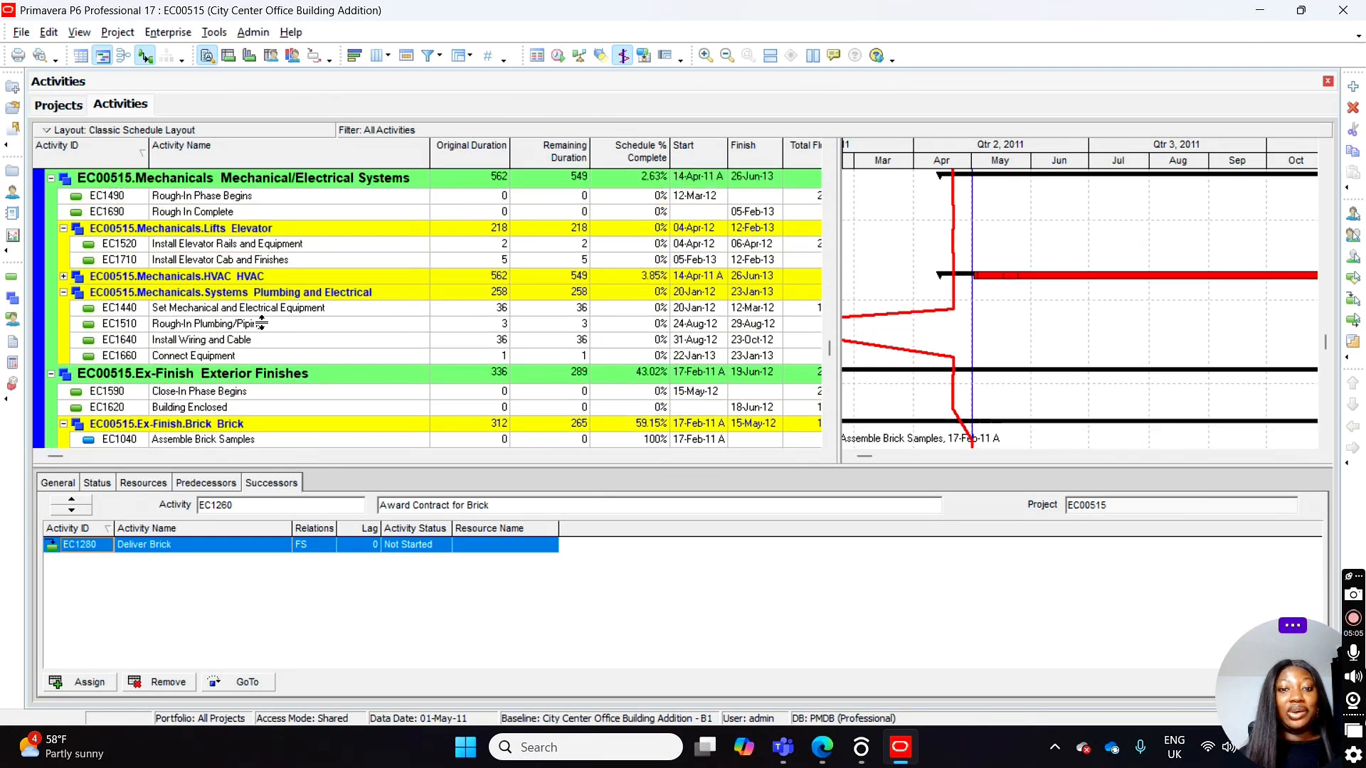
click(459, 245)
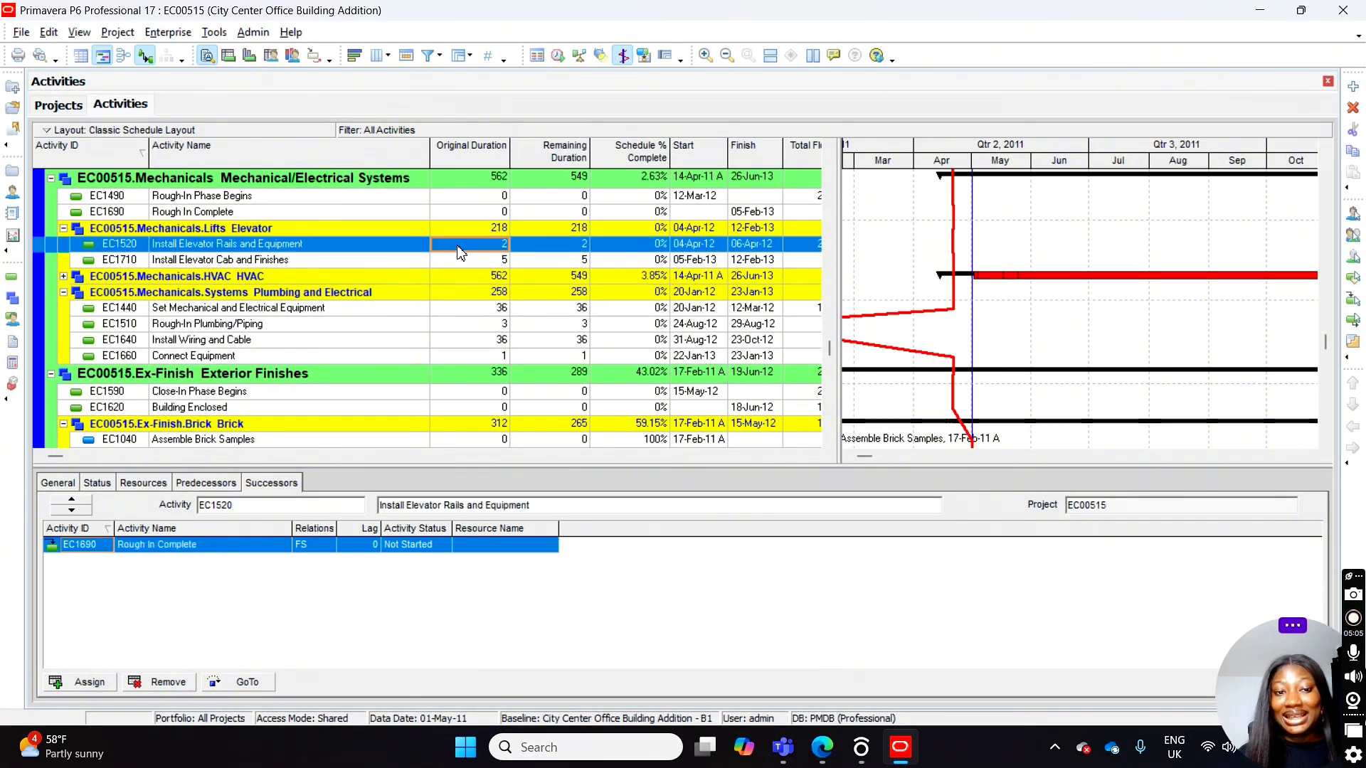
right_click(459, 250)
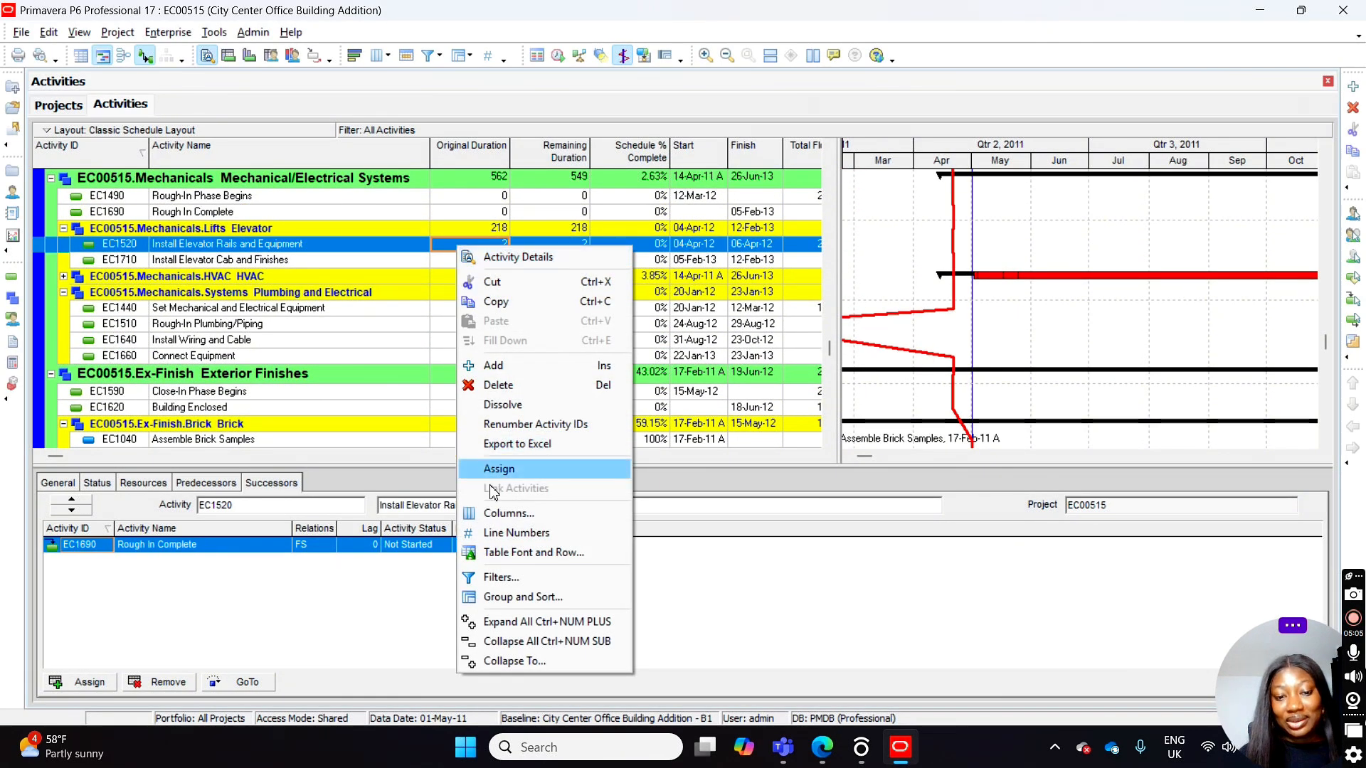
click(530, 642)
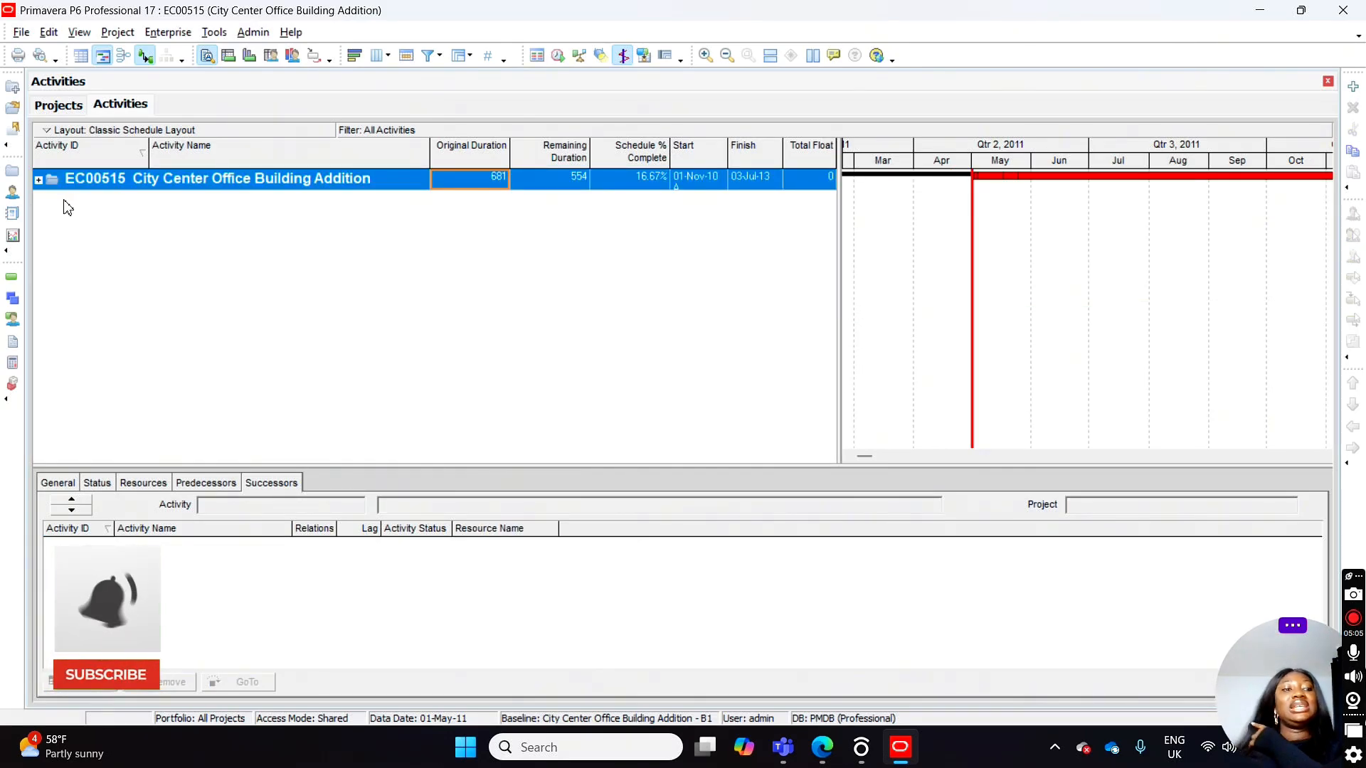
click(39, 179)
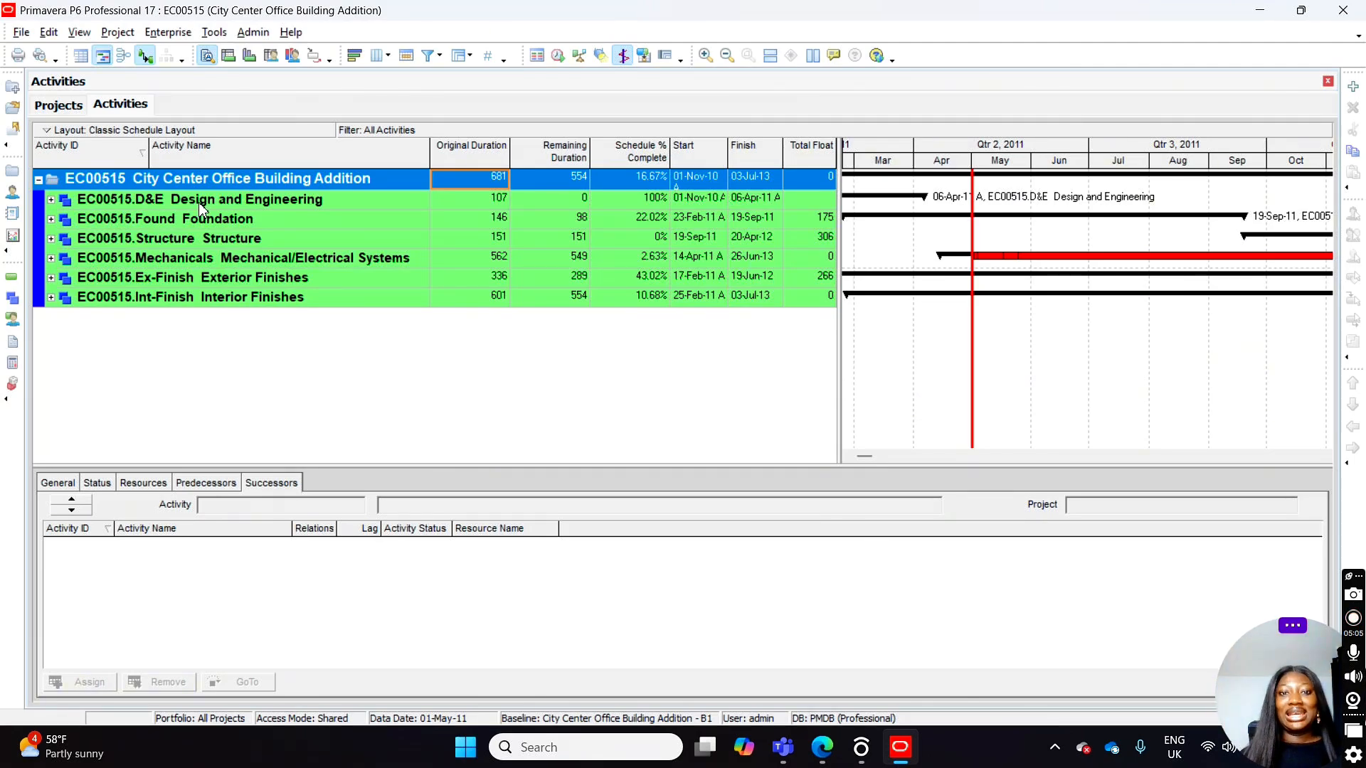
Limit the WBS grouping of the activity table to level 1 in the Group and Sort settings
click(460, 56)
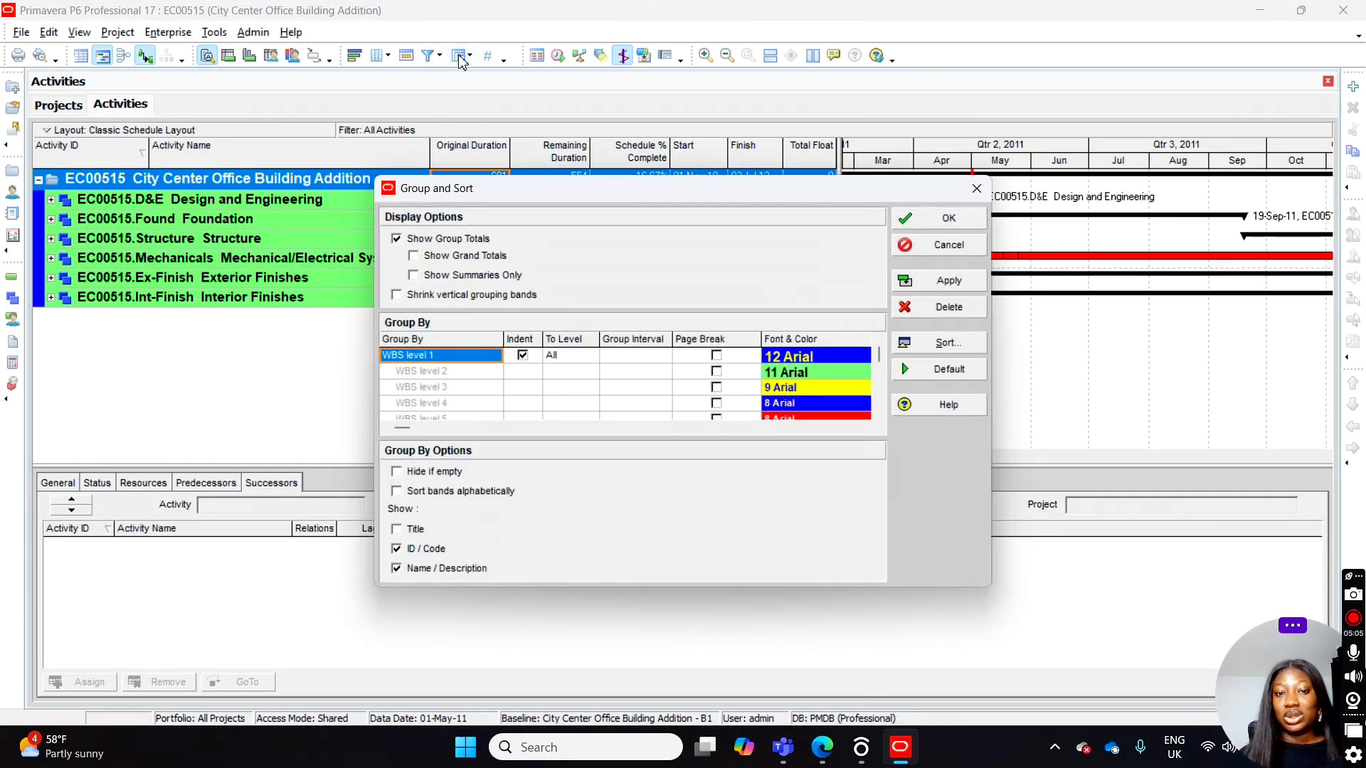
click(563, 357)
click(577, 357)
click(416, 356)
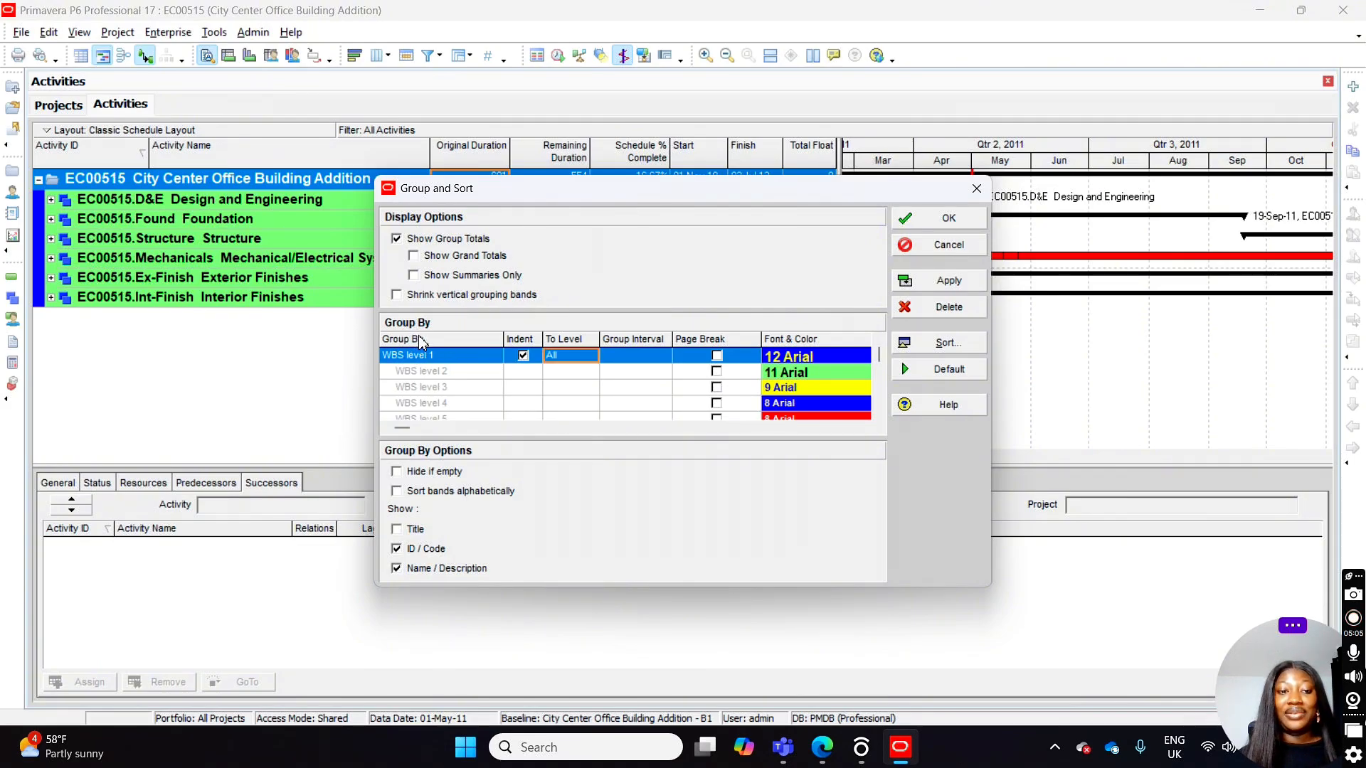
click(567, 357)
click(567, 387)
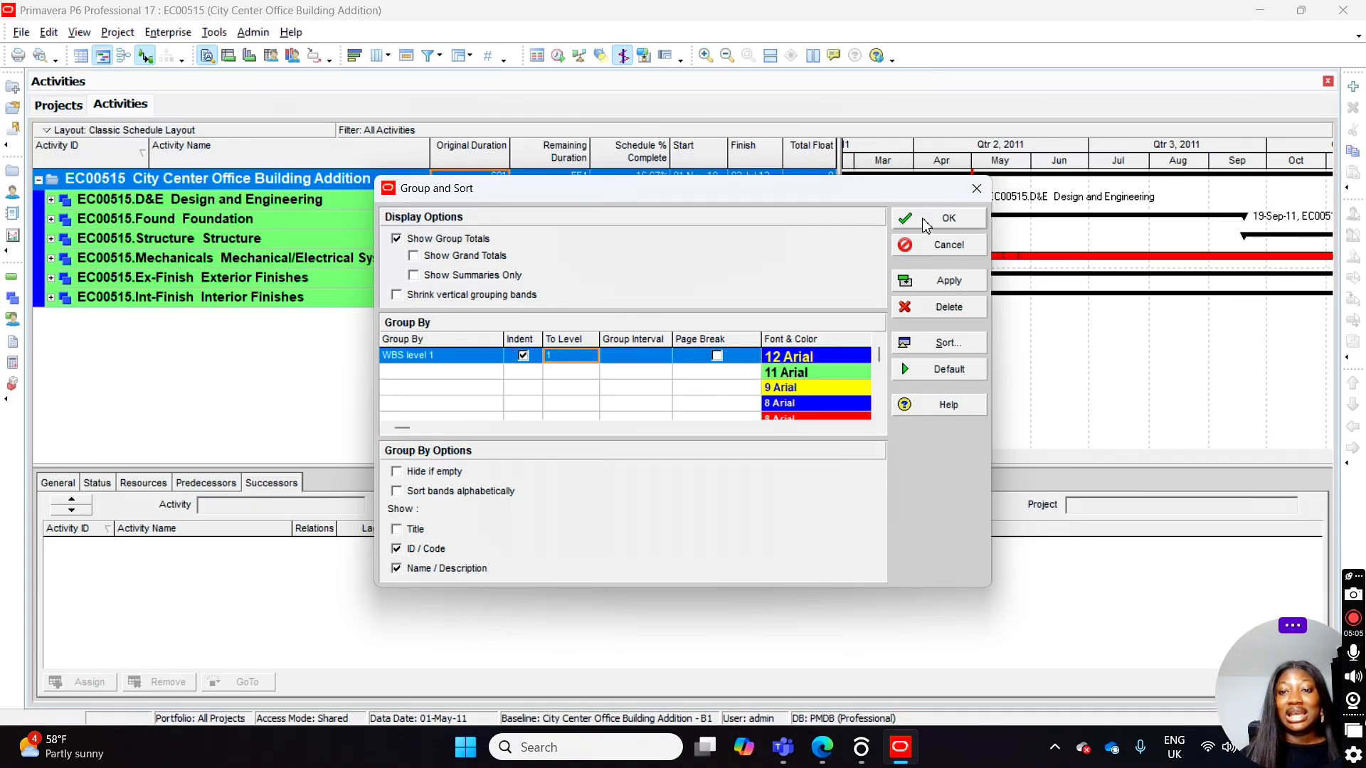
click(944, 222)
Widen the activity table past the Total Float column and look through the activities listed directly under the project
scroll(831, 226, down, 1)
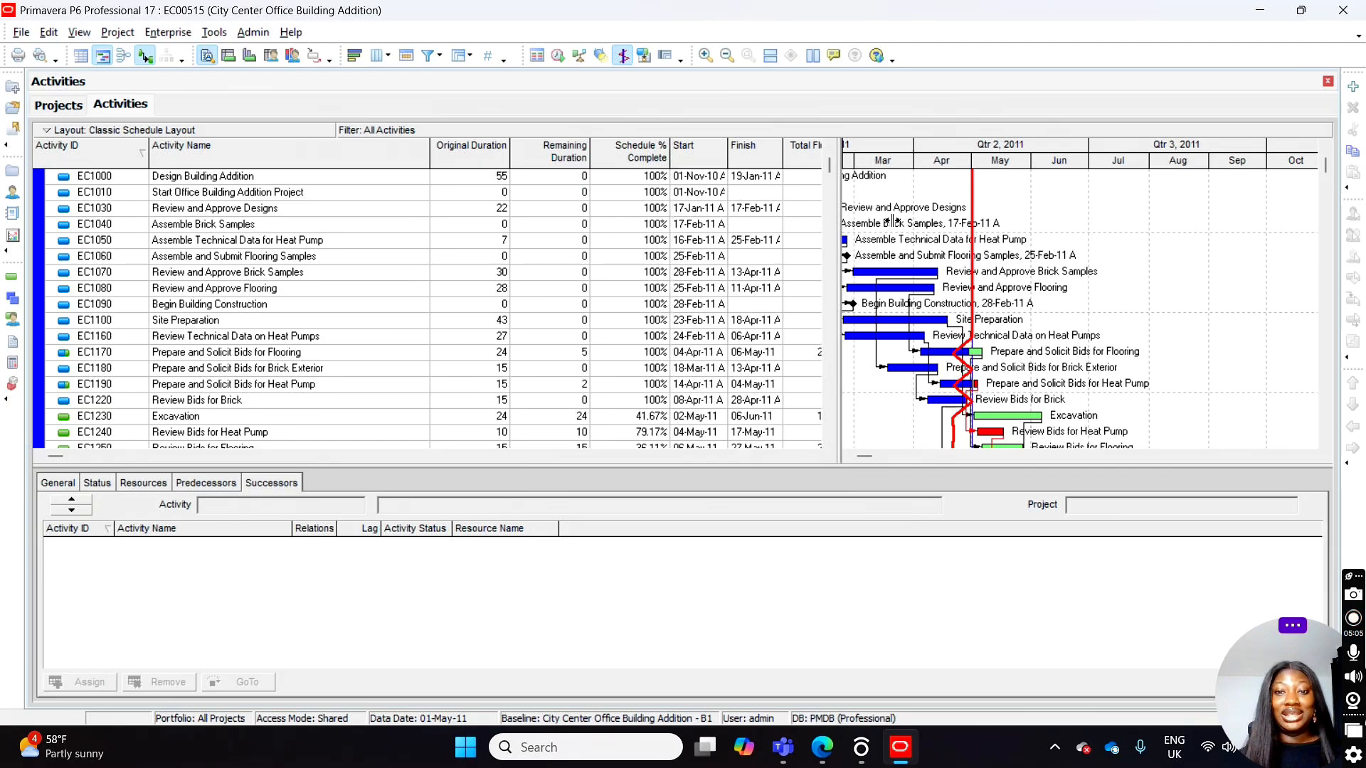
drag(844, 219, 1063, 220)
scroll(752, 271, down, 2)
scroll(752, 270, up, 2)
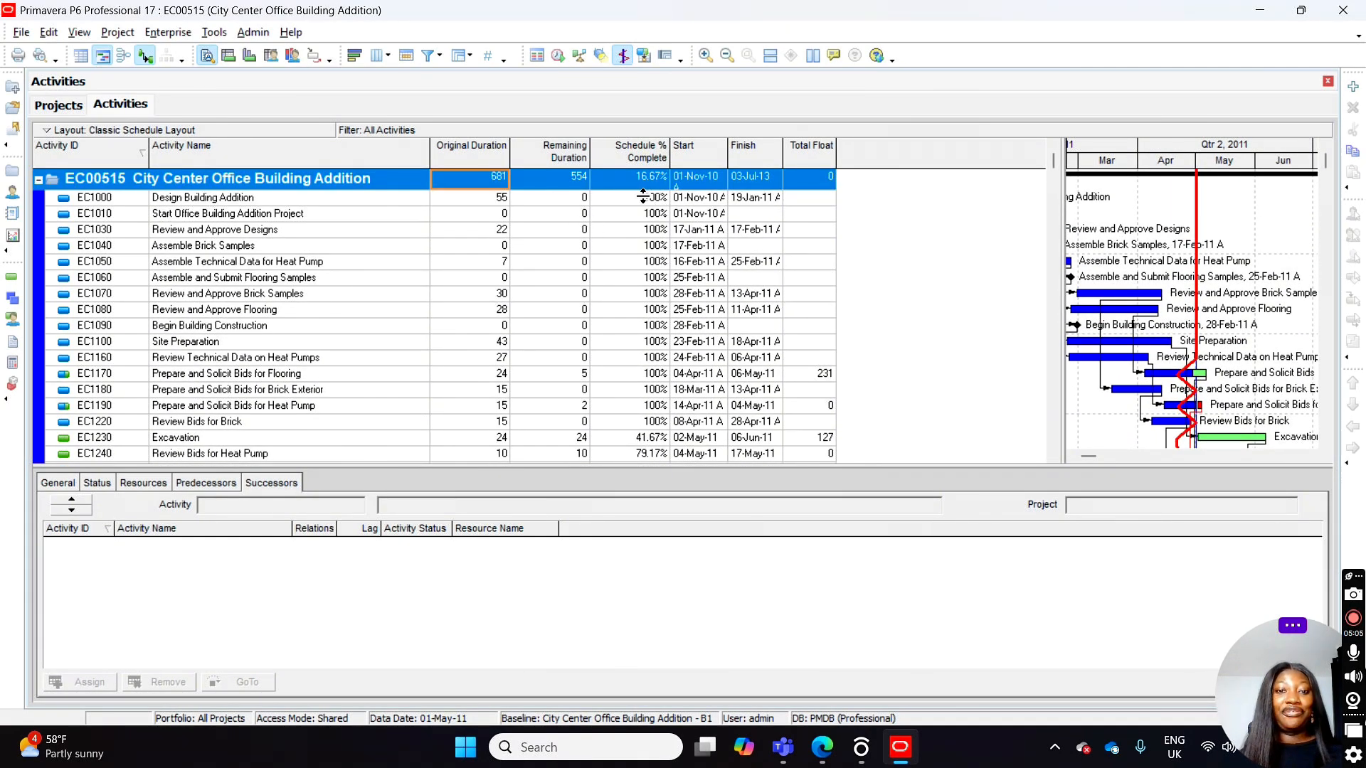
scroll(642, 252, down, 2)
scroll(642, 252, down, 4)
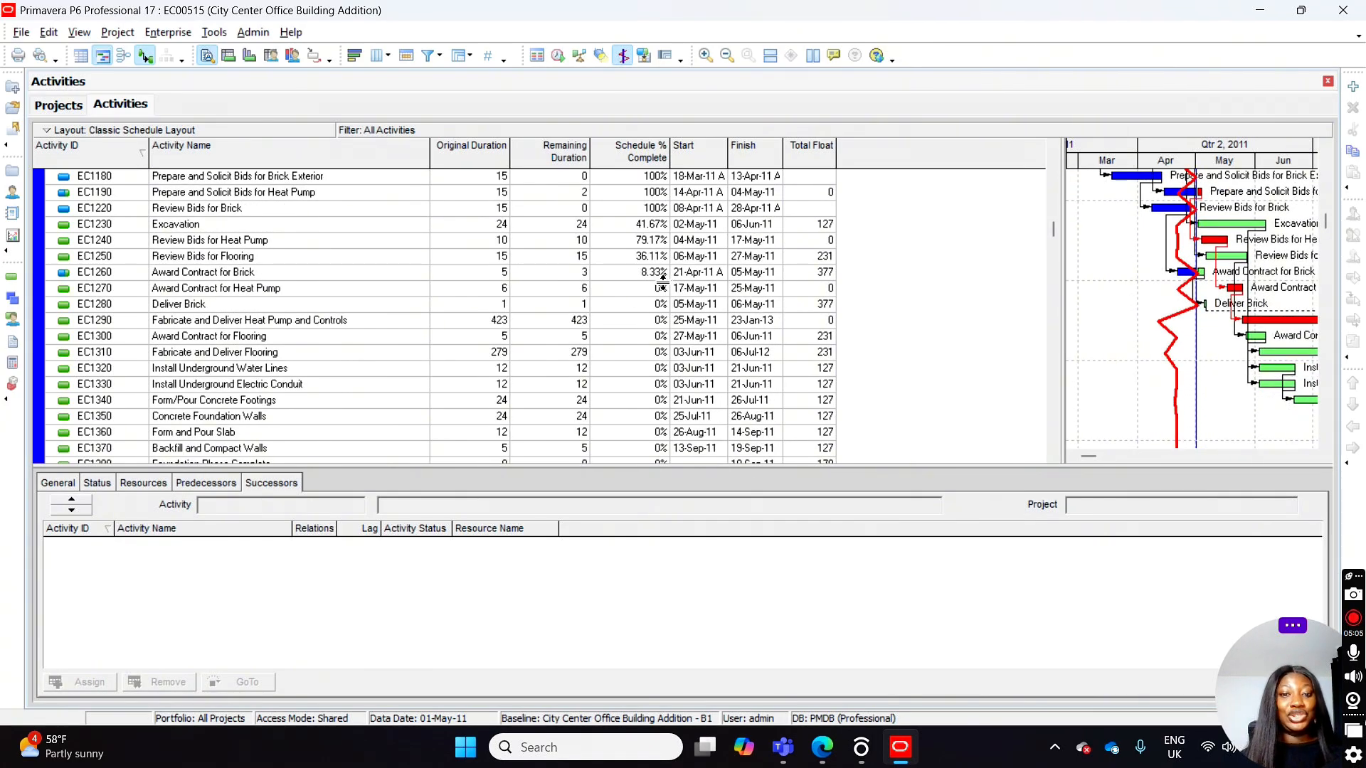
scroll(660, 299, down, 2)
scroll(660, 311, down, 3)
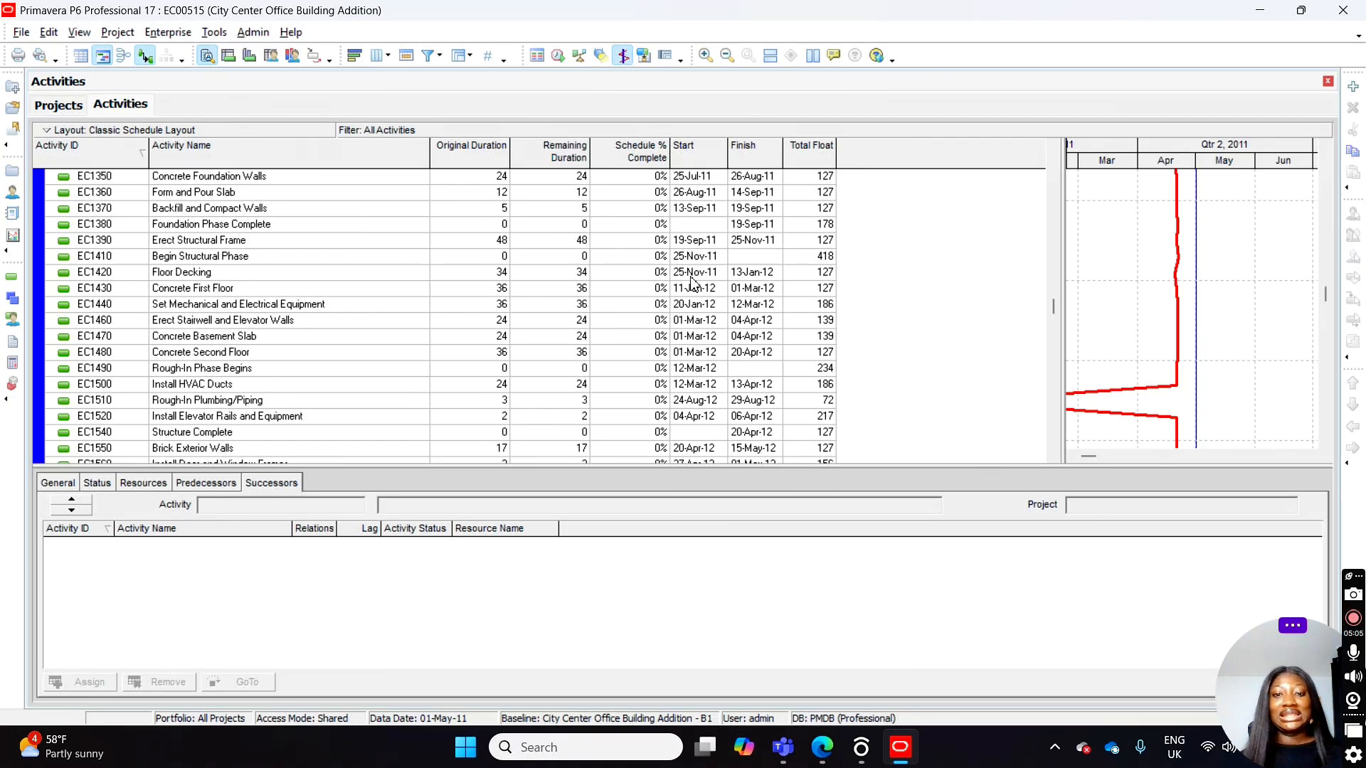
scroll(589, 310, up, 12)
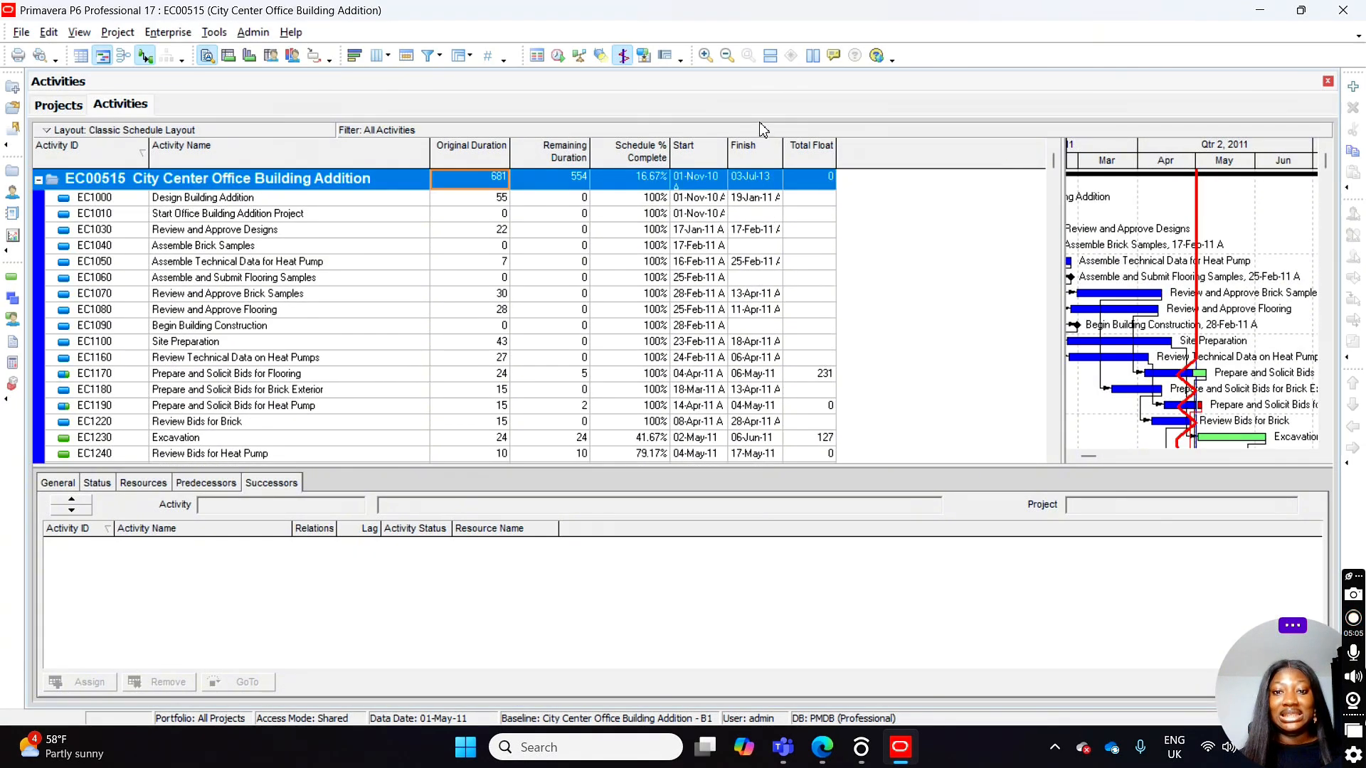
Sort the activities by finish date with the latest first, and select Building Addition Complete
click(764, 156)
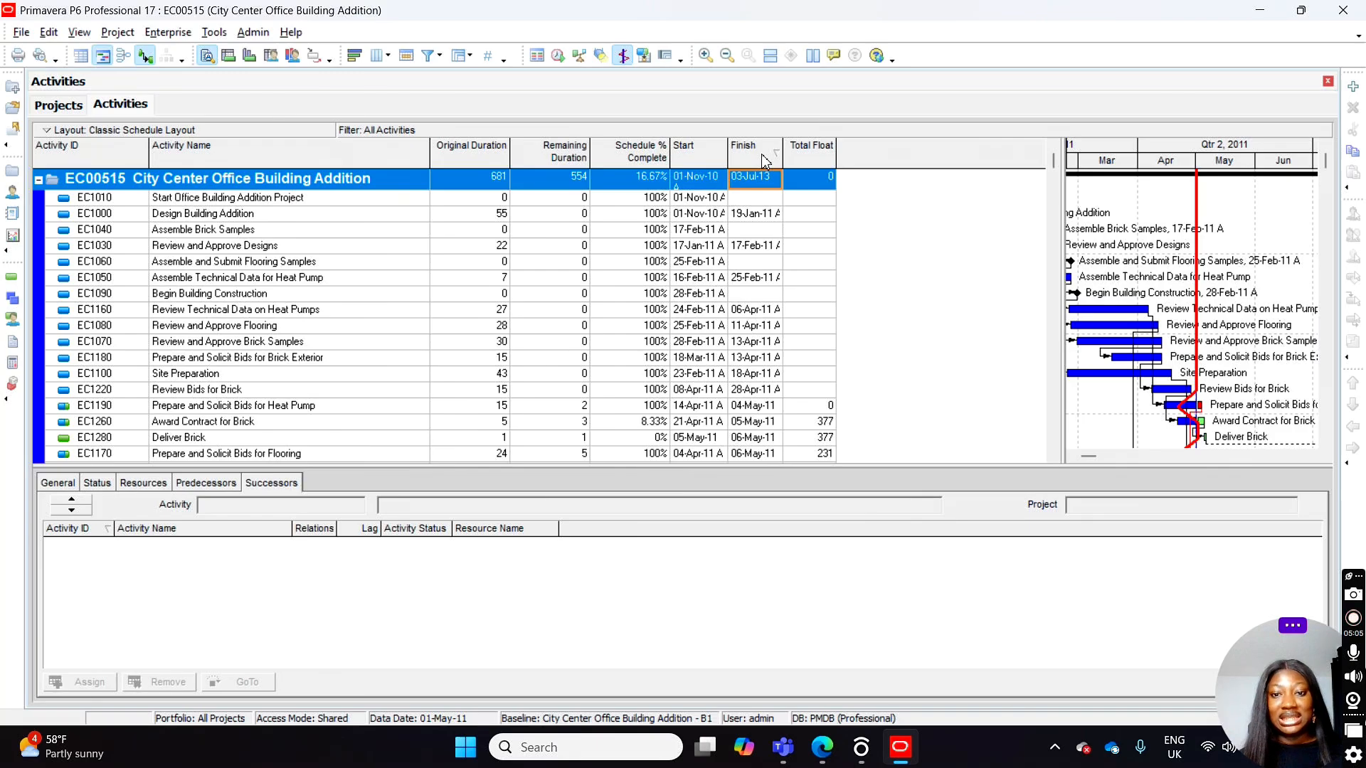
click(764, 158)
scroll(757, 193, down, 1)
scroll(756, 193, up, 1)
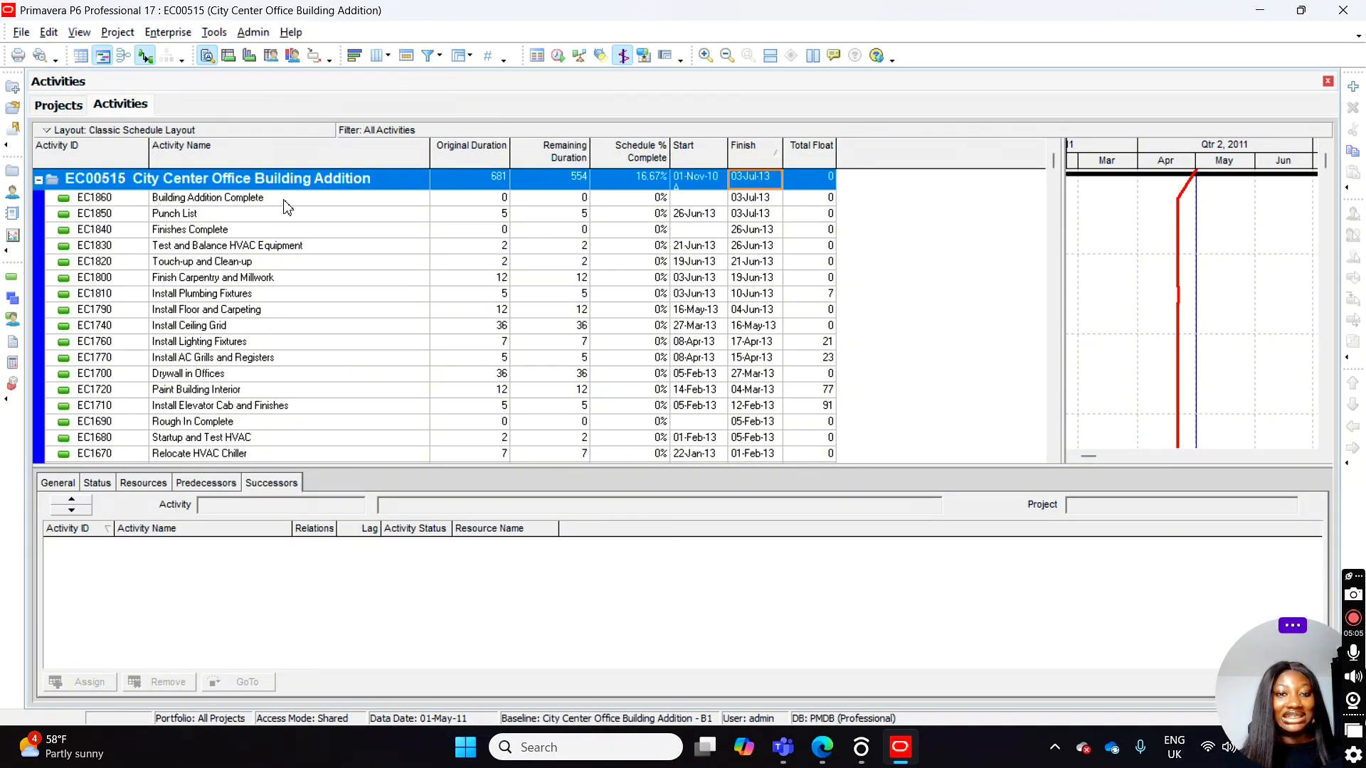
click(201, 199)
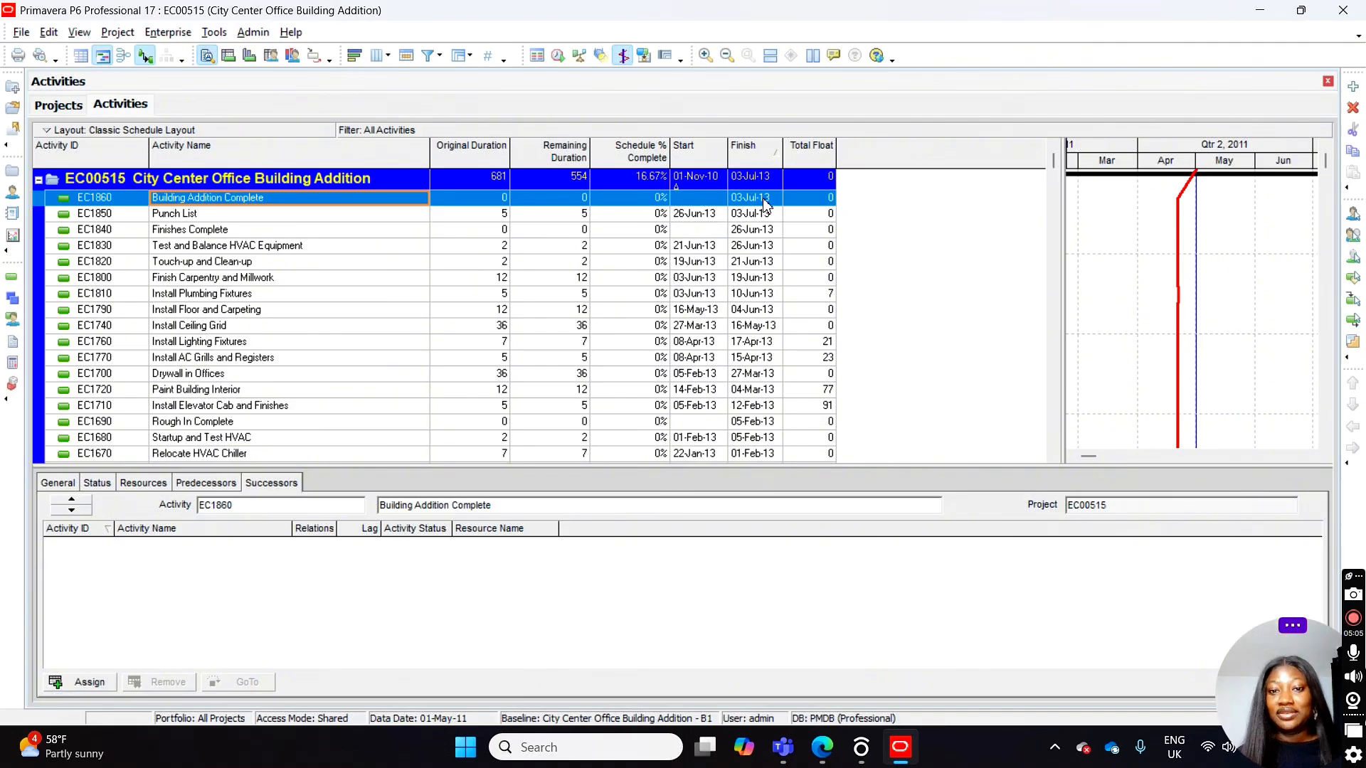
Sort the activities by finish date with the earliest first, and review the list from its beginning
click(755, 151)
scroll(1094, 346, up, 2)
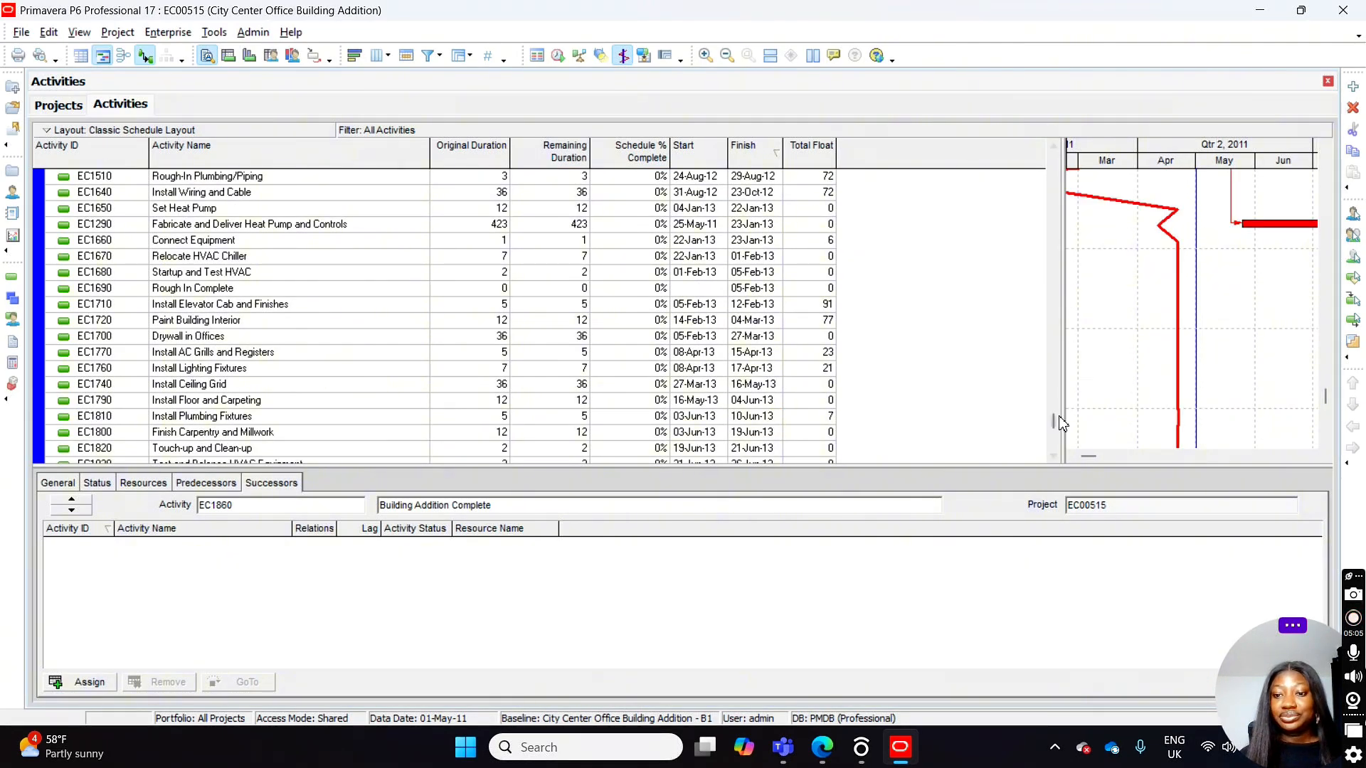
drag(1054, 419, 1024, 158)
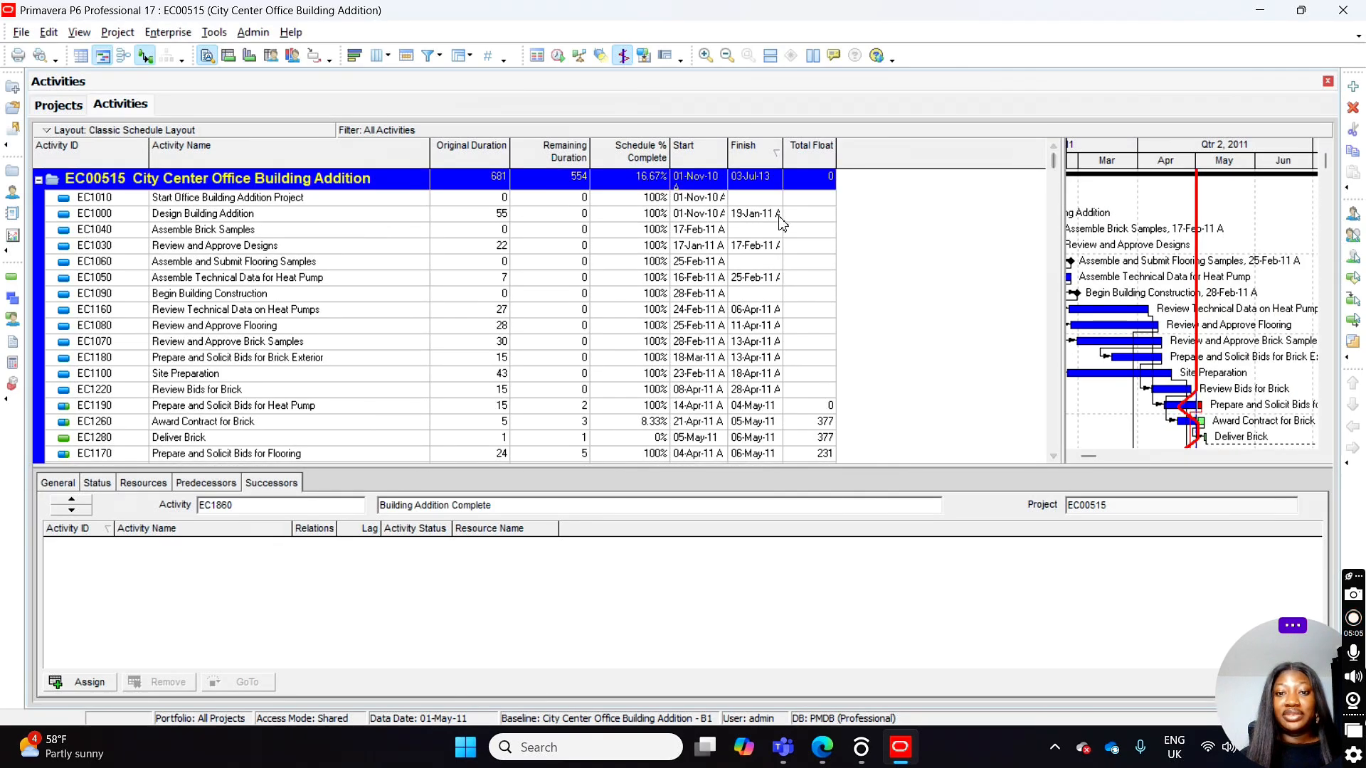
scroll(763, 249, down, 1)
scroll(763, 249, up, 1)
scroll(763, 249, down, 2)
scroll(763, 249, down, 2)
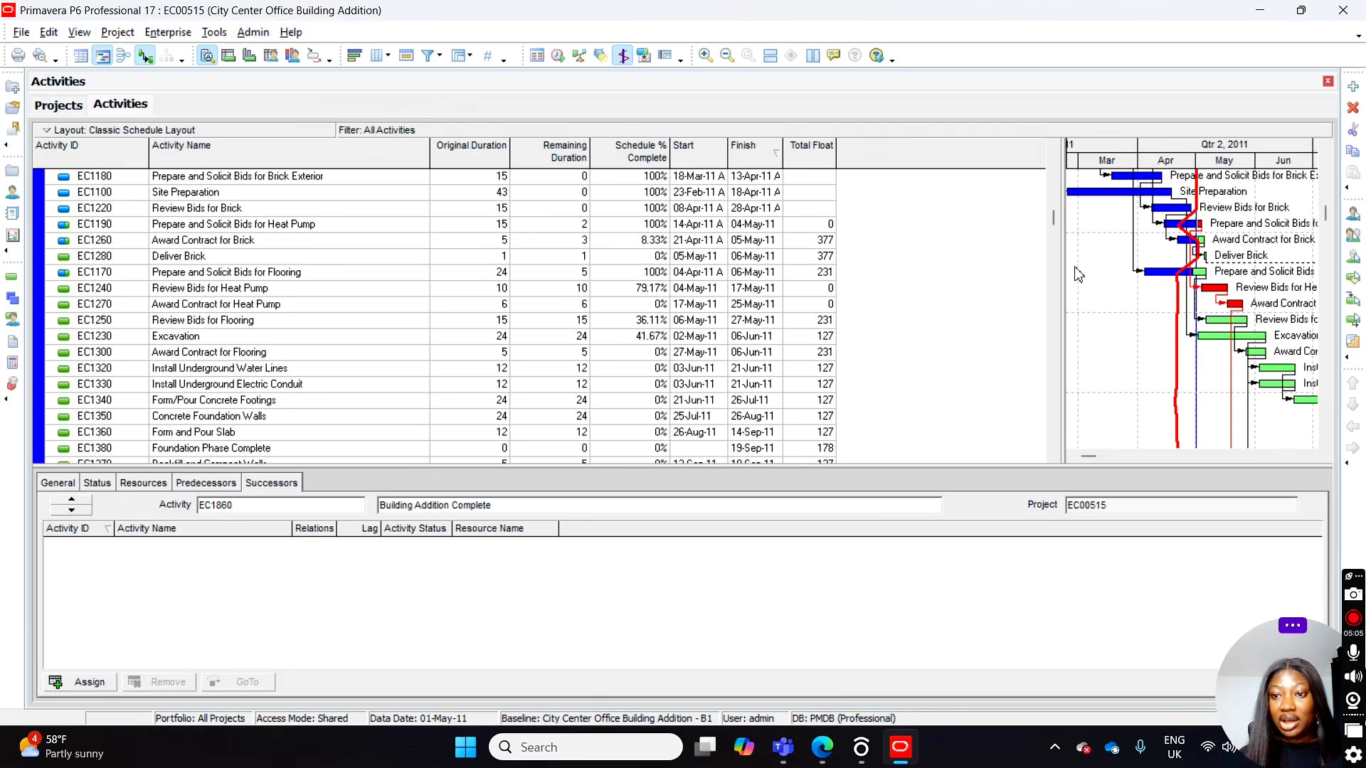
Enlarge the Gantt chart and examine the bars of Prepare and Solicit Bids for Flooring and Review Bids for Heat Pump
drag(1058, 265, 897, 266)
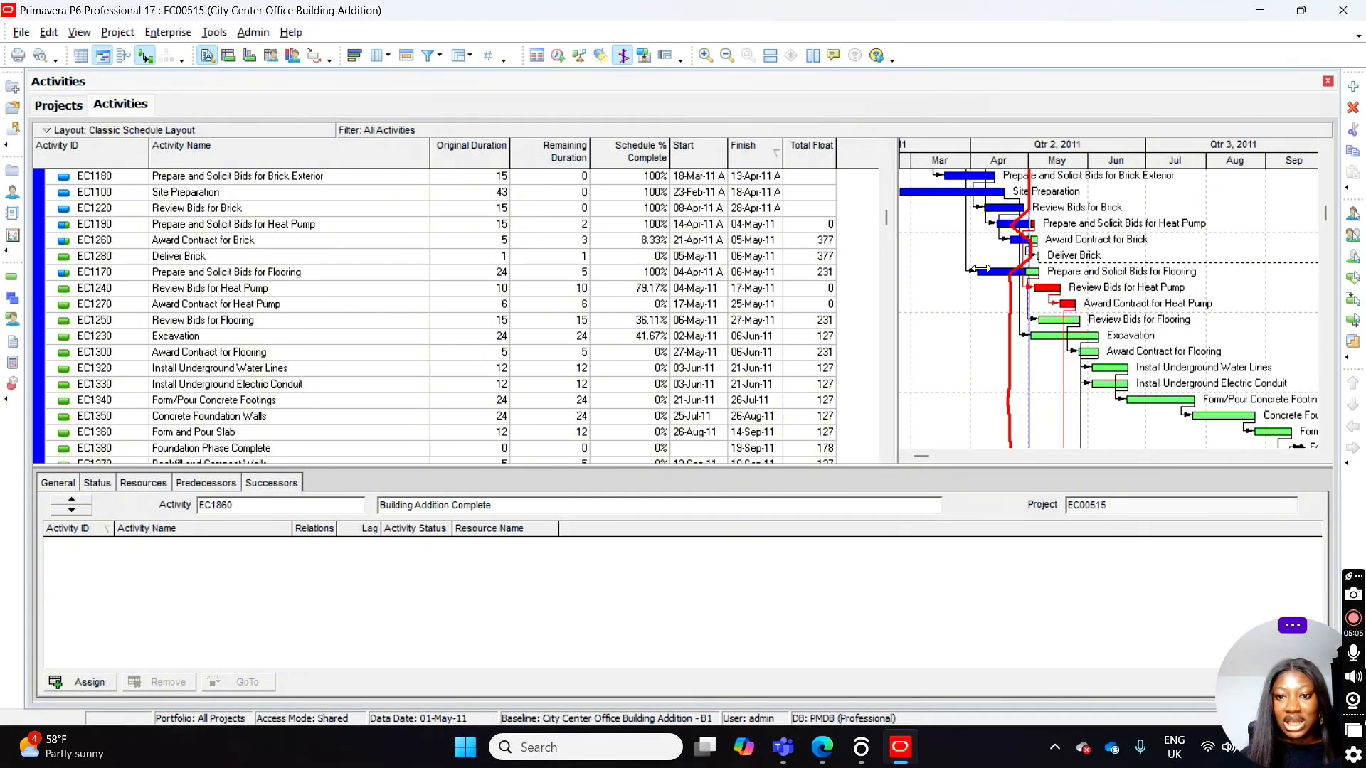
click(77, 277)
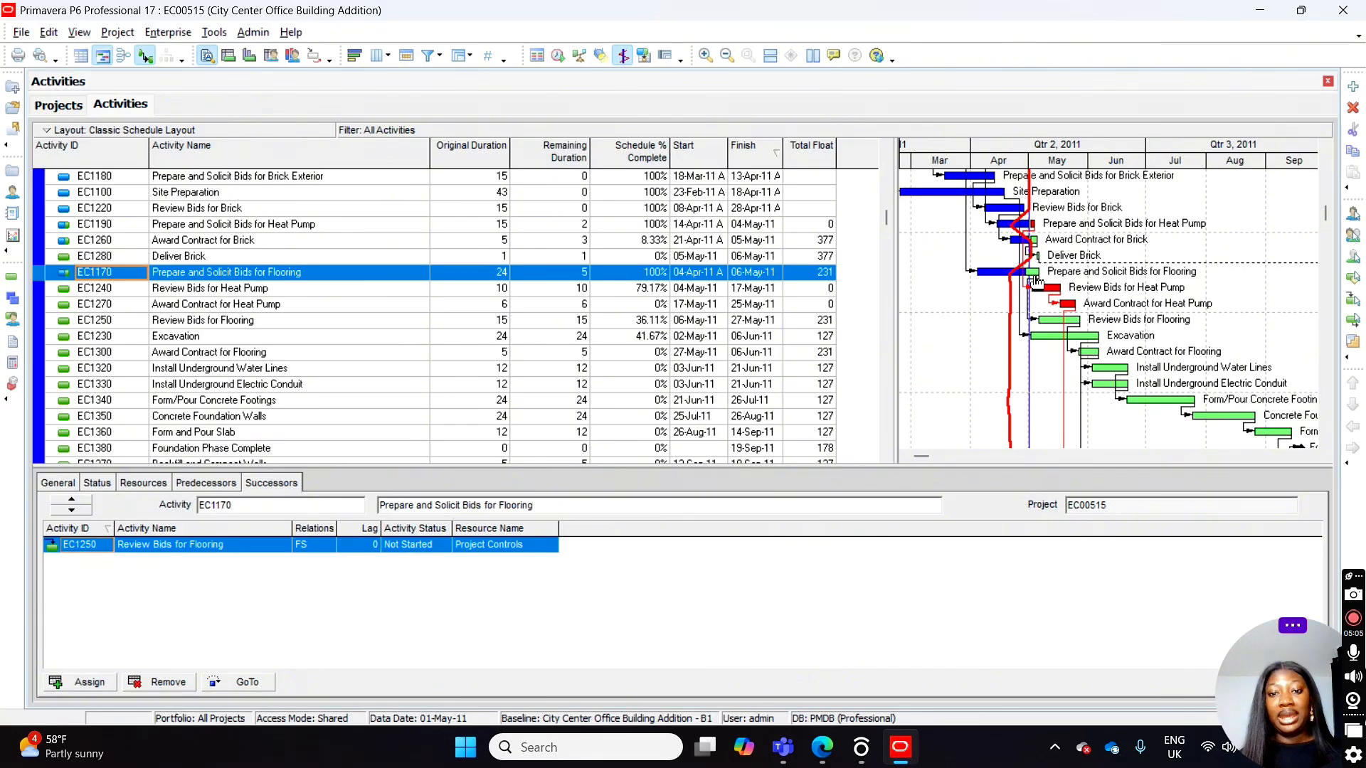
drag(1036, 282, 1044, 297)
click(1045, 292)
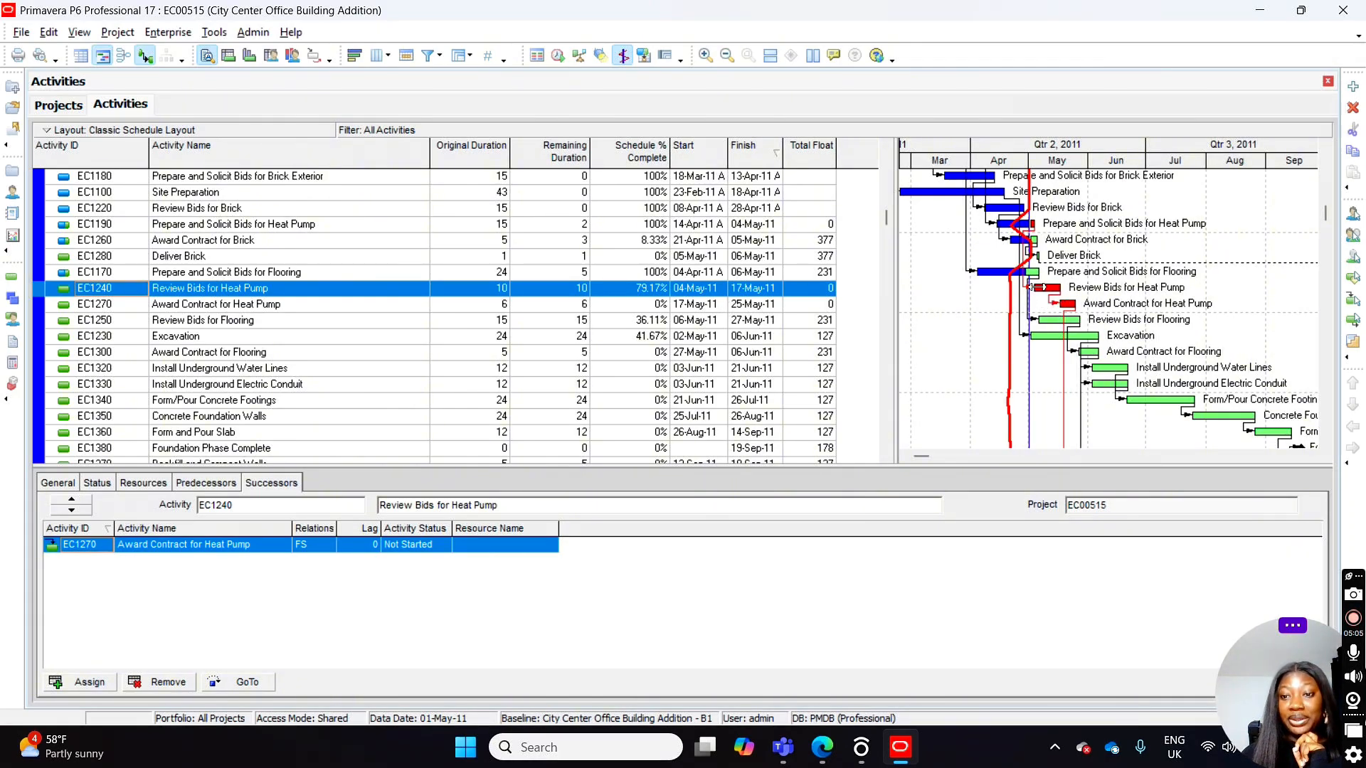
Jump to the predecessor of Review Bids for Heat Pump, and check the predecessor of Prepare and Solicit Bids for Flooring
click(206, 483)
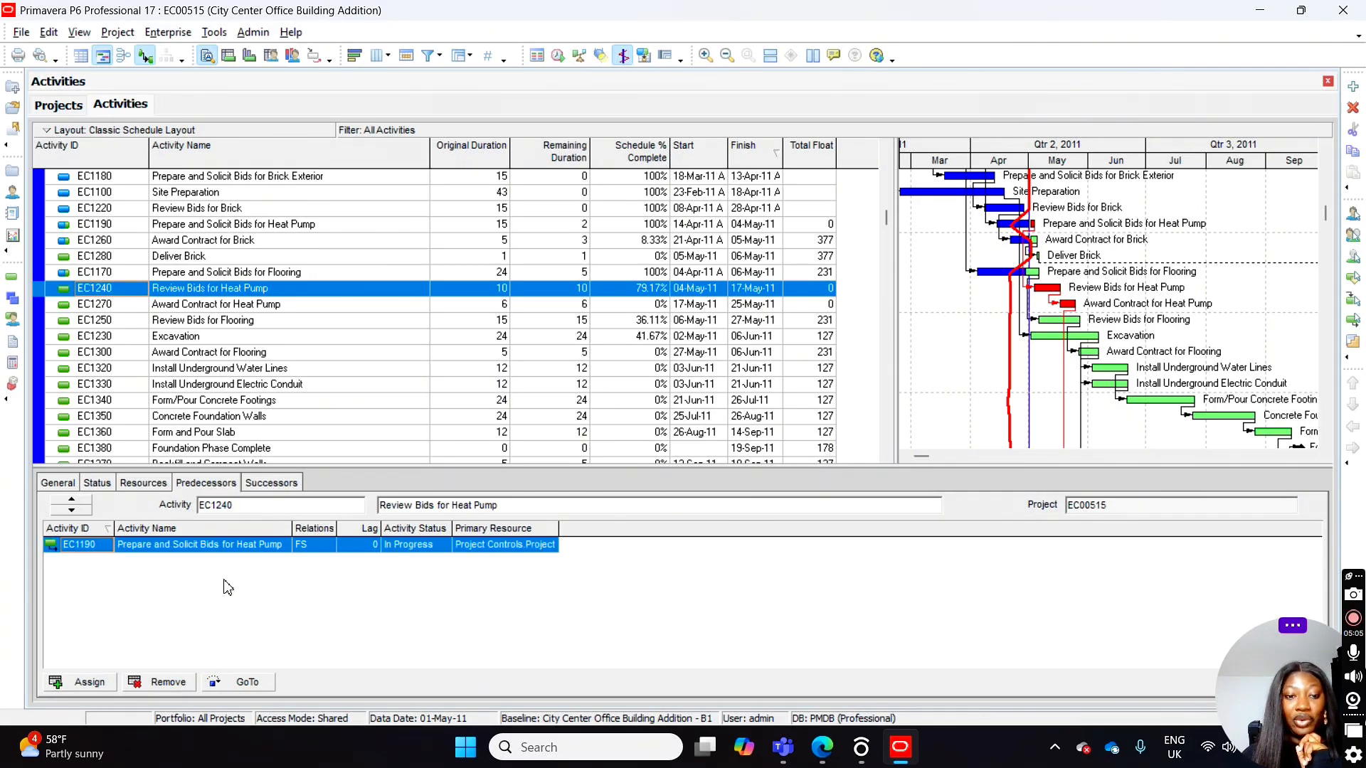
click(247, 687)
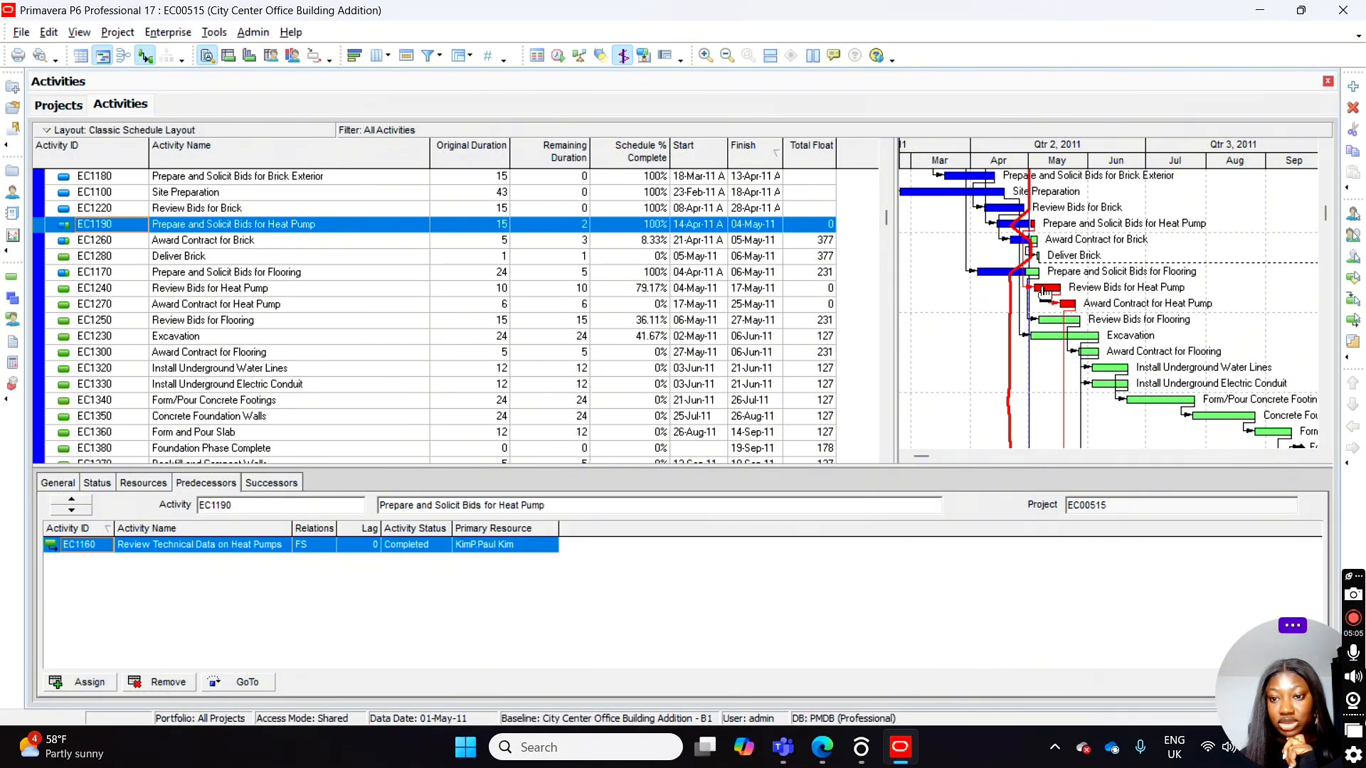
click(1035, 274)
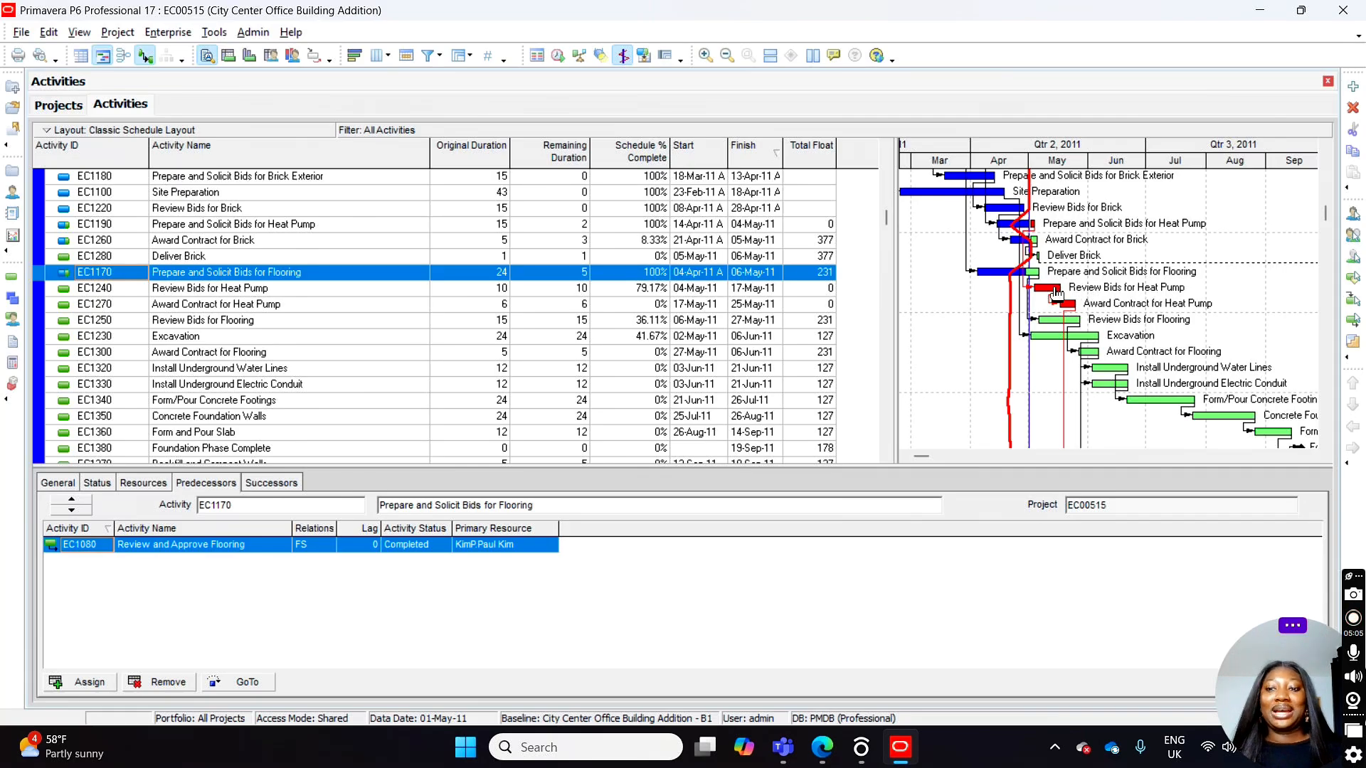
Enlarge the Gantt chart over part of the Total Float column, and look through the activities and their bars
scroll(1046, 286, down, 5)
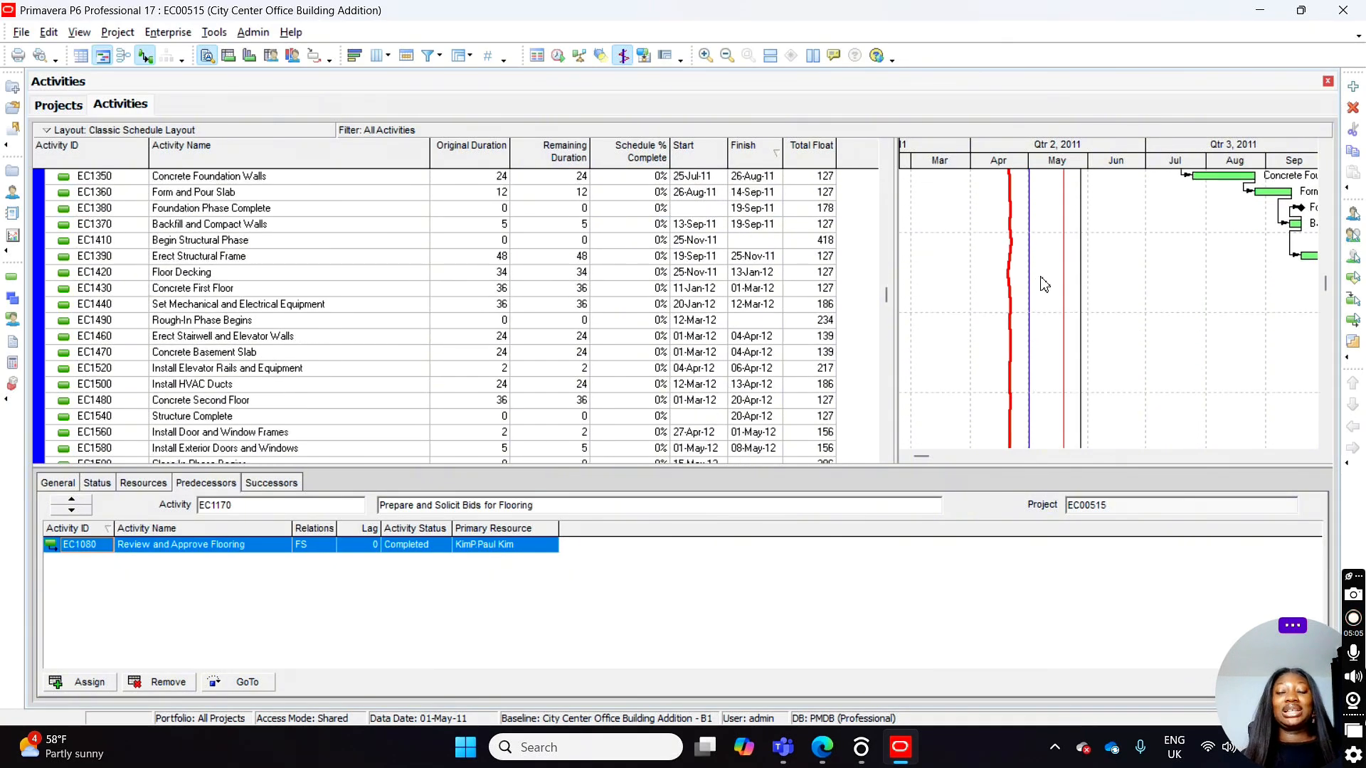
scroll(1044, 284, down, 3)
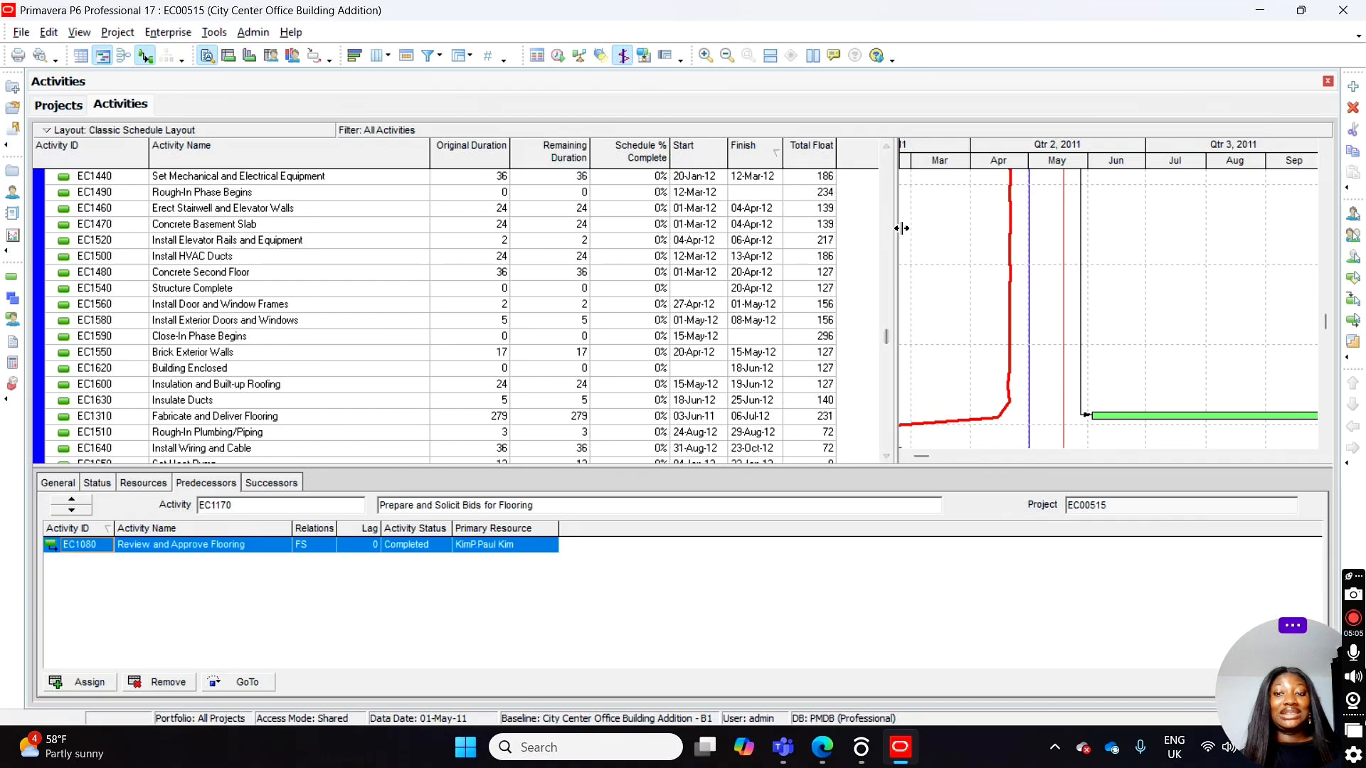
drag(901, 228, 832, 229)
scroll(732, 245, up, 3)
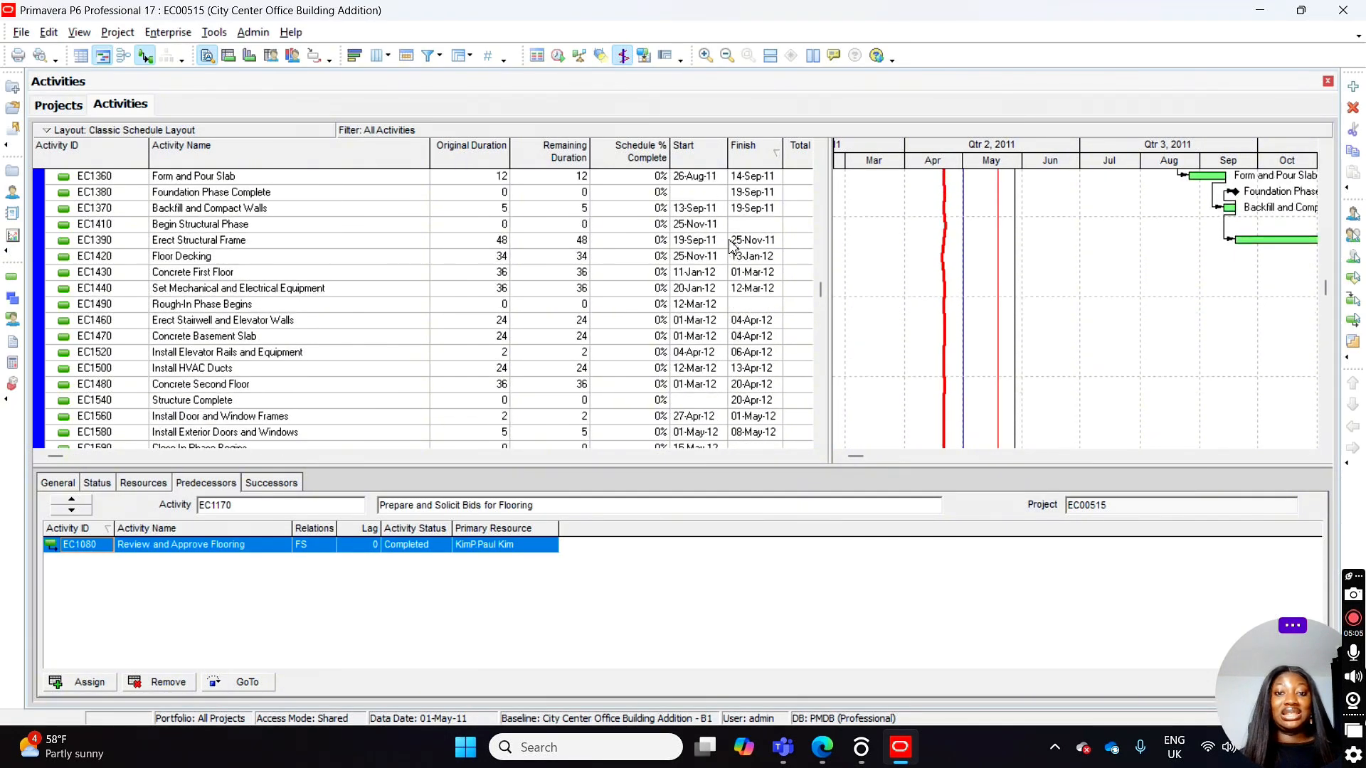
scroll(732, 245, up, 5)
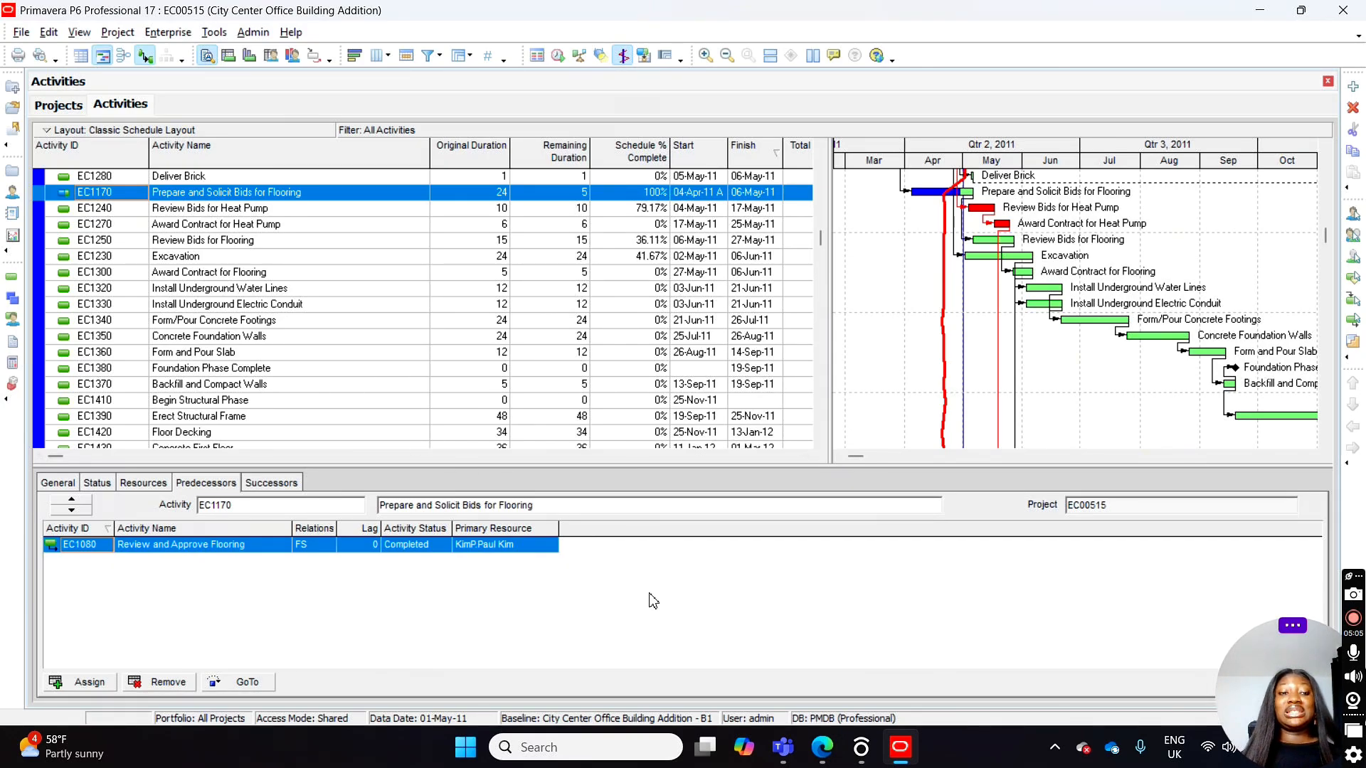
Check the predecessor of Install Underground Electric Conduit, and examine the resources and status details of Form and Pour Slab
click(404, 304)
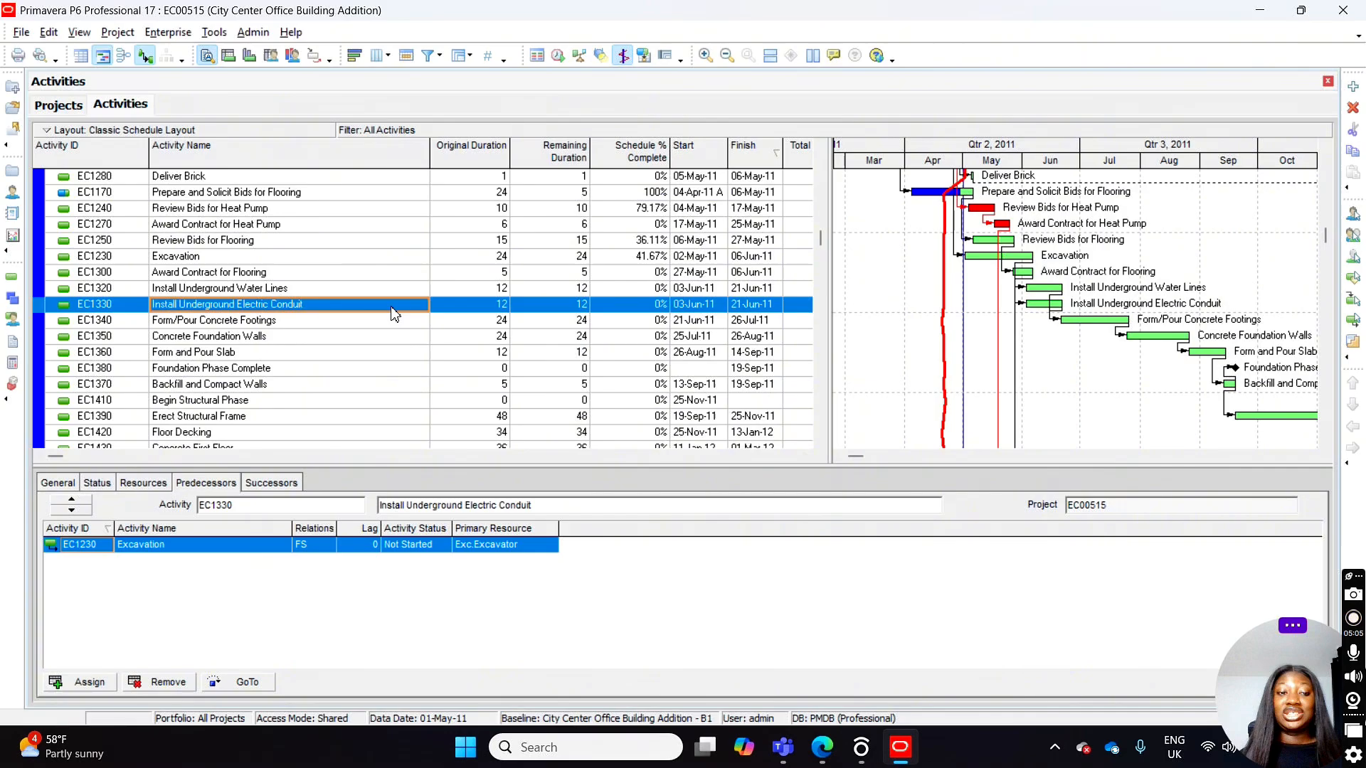
click(294, 355)
click(142, 483)
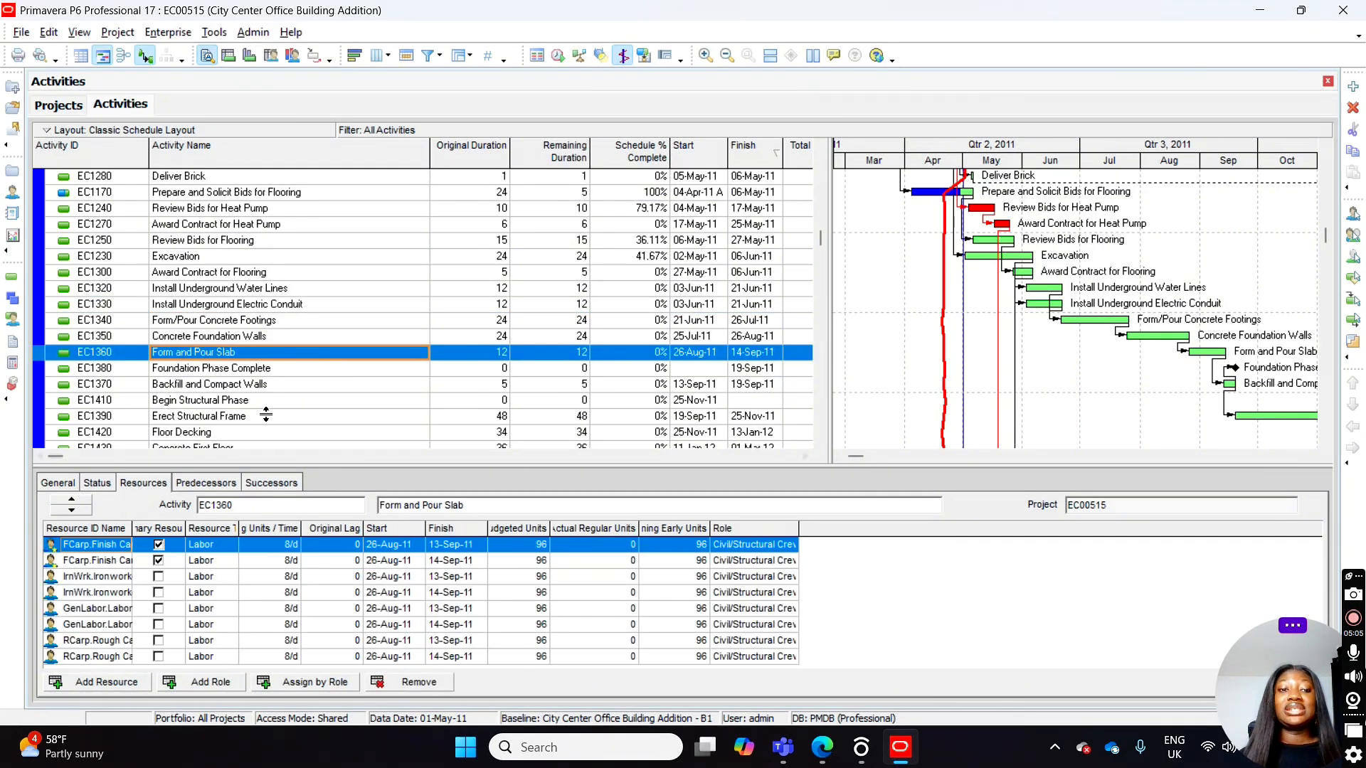
click(100, 486)
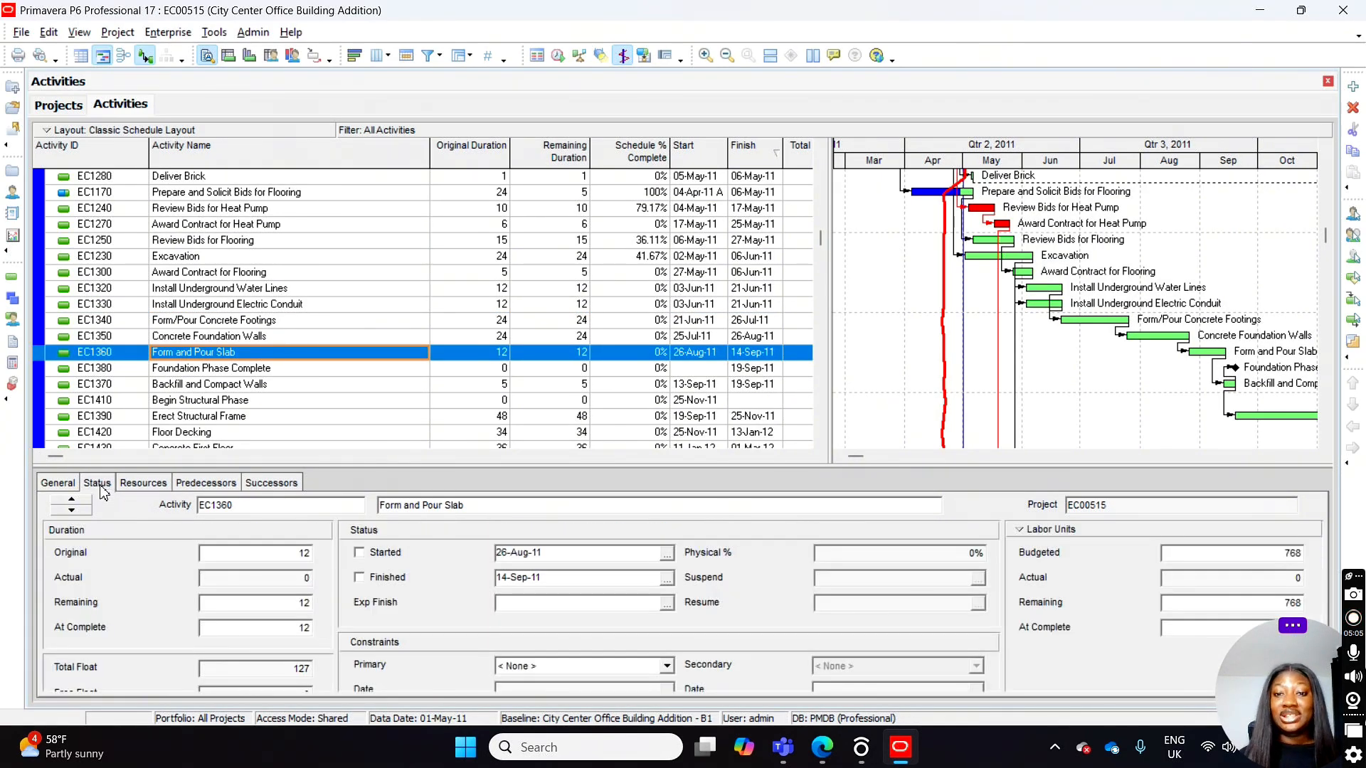